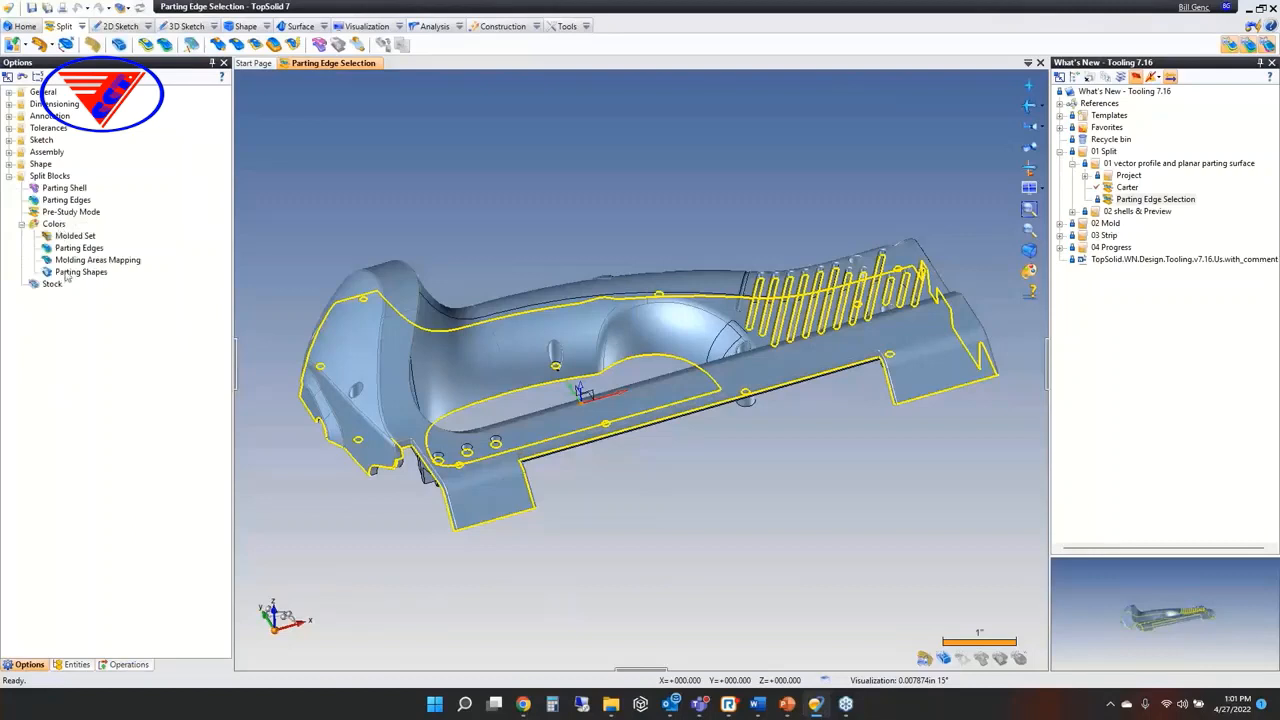
- Set the default stock margin to .75in and the extra length to .5in in the Split Blocks options
{"action": "double_click", "coordinate": [50, 285]}
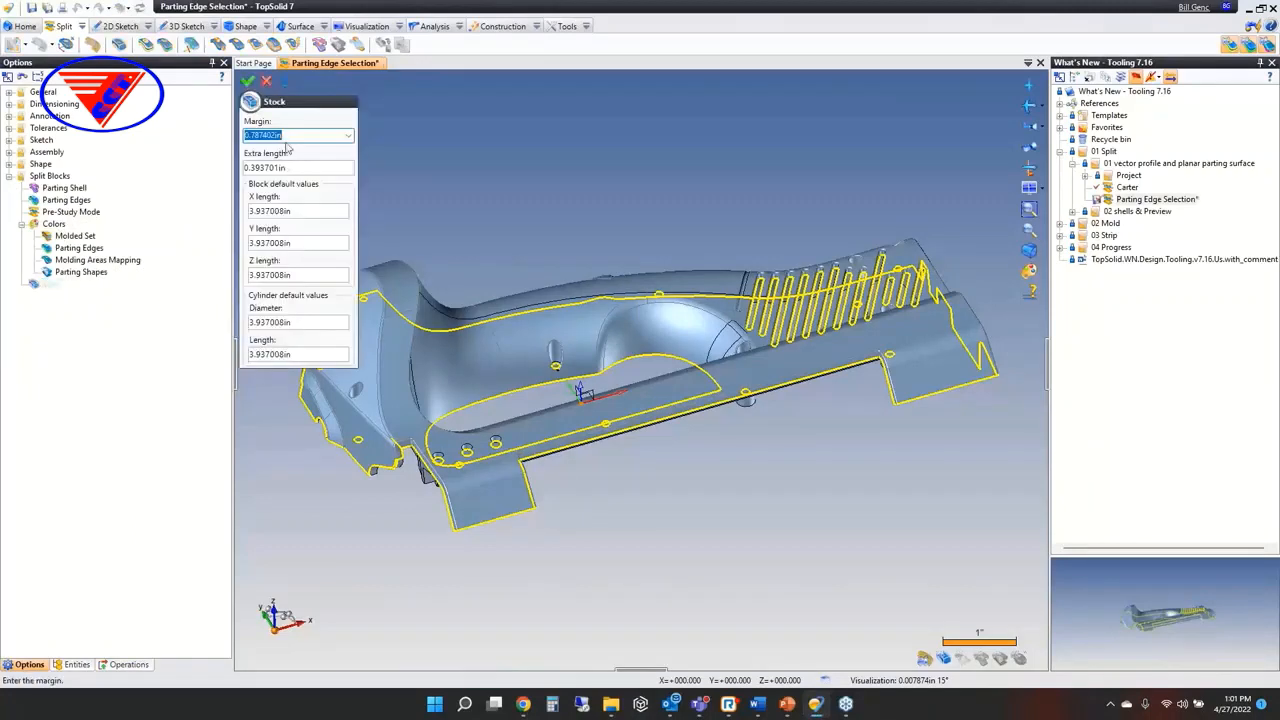
{"action": "type", "text": ".75in"}
{"action": "key", "text": "Tab"}
{"action": "type", "text": ".5in"}
- Set the block default X, Y and Z lengths and the cylinder default diameter and length to 4in, and validate the stock options
{"action": "key", "text": "Tab"}
{"action": "type", "text": "4in"}
{"action": "key", "text": "Tab"}
{"action": "type", "text": "4in"}
{"action": "key", "text": "Tab"}
{"action": "type", "text": "4in"}
{"action": "key", "text": "Tab"}
{"action": "type", "text": "4in"}
{"action": "key", "text": "Tab"}
{"action": "type", "text": "4in"}
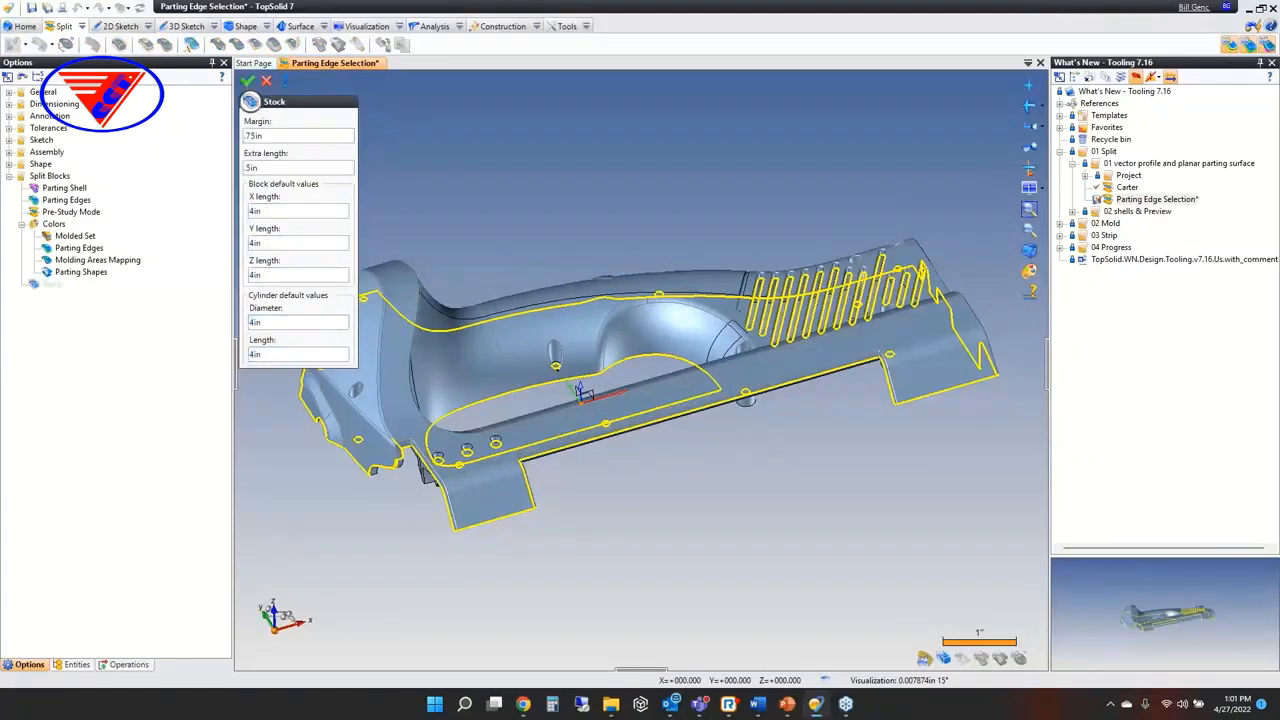
{"action": "left_click", "coordinate": [247, 80]}
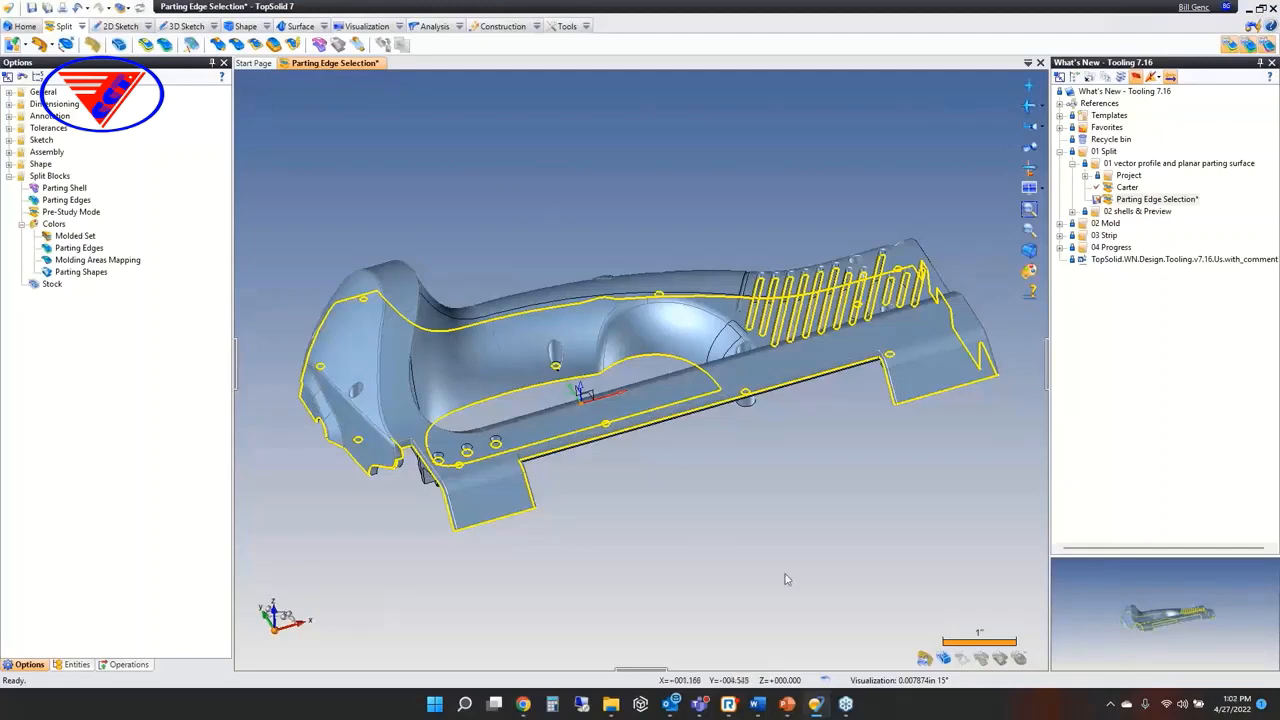
- Switch to the PowerPoint slide show and advance to the Parting Edge Selection slide
{"action": "mouse_move", "coordinate": [787, 703]}
{"action": "left_click", "coordinate": [783, 640]}
{"action": "left_click", "coordinate": [679, 362]}
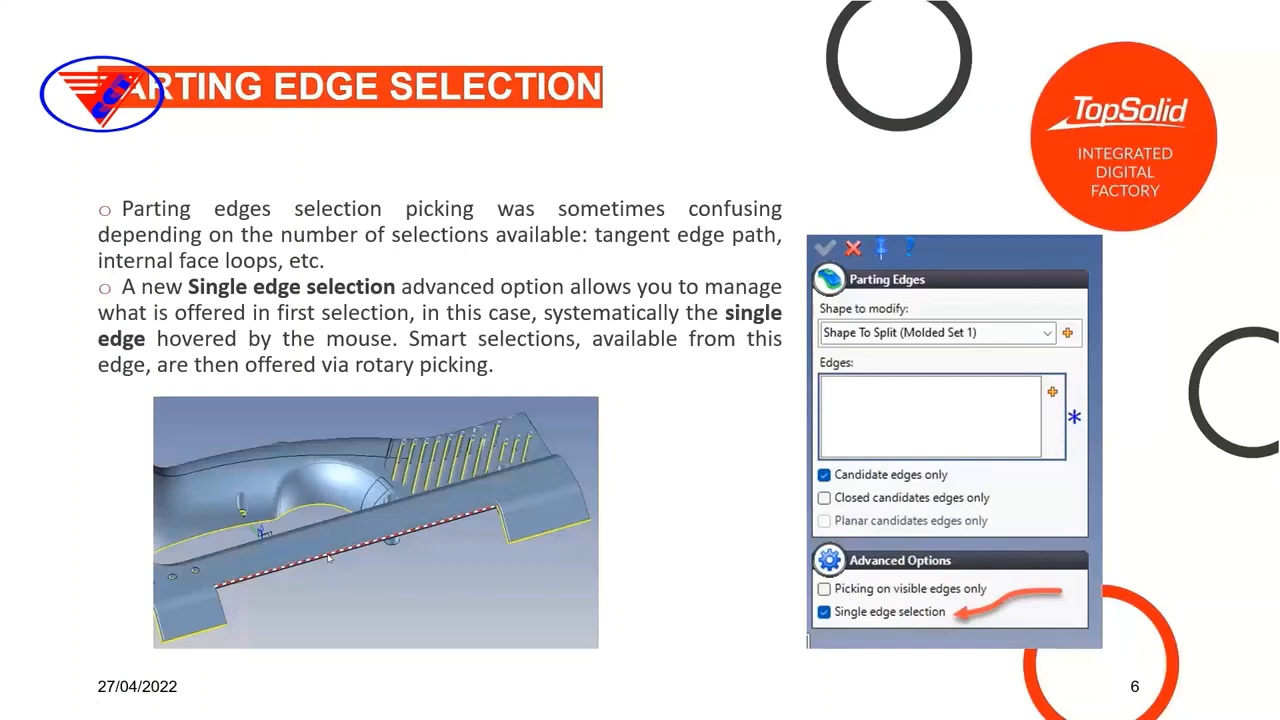
- Return to TopSolid and start Parting Edges on the molded set with Candidate edges only and Single edge selection enabled
{"action": "key", "text": "super"}
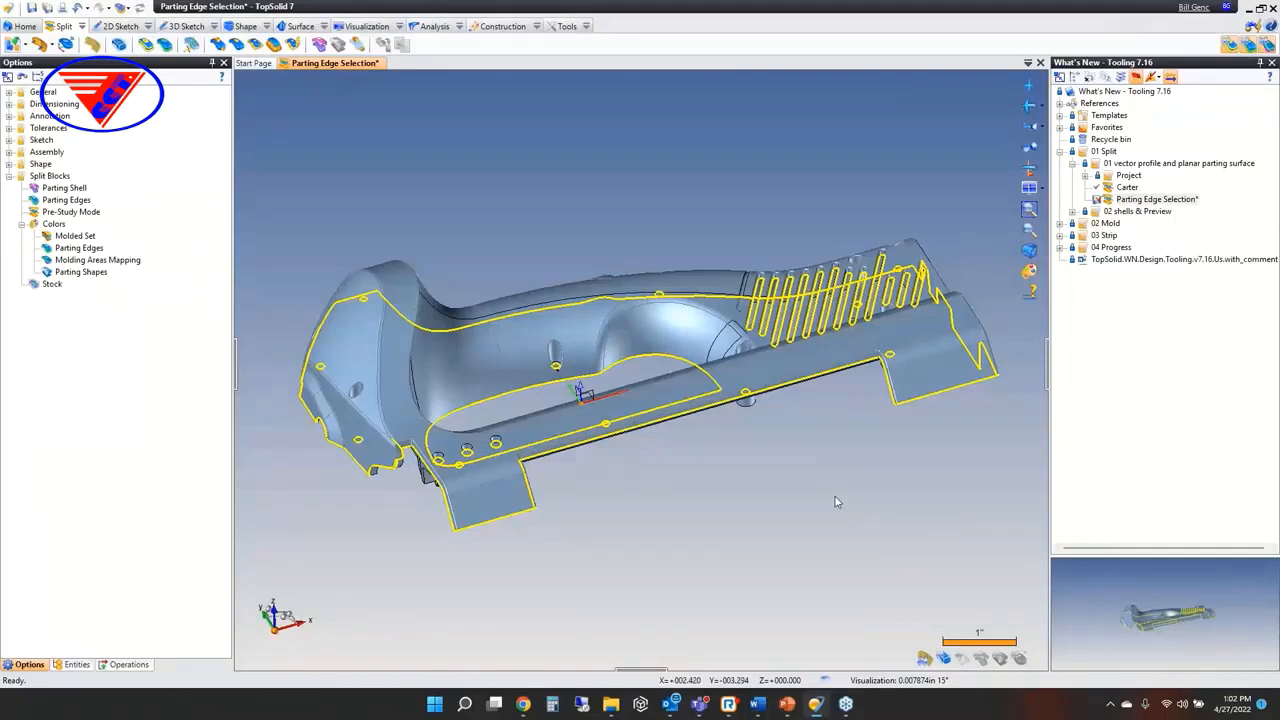
{"action": "left_click", "coordinate": [164, 45]}
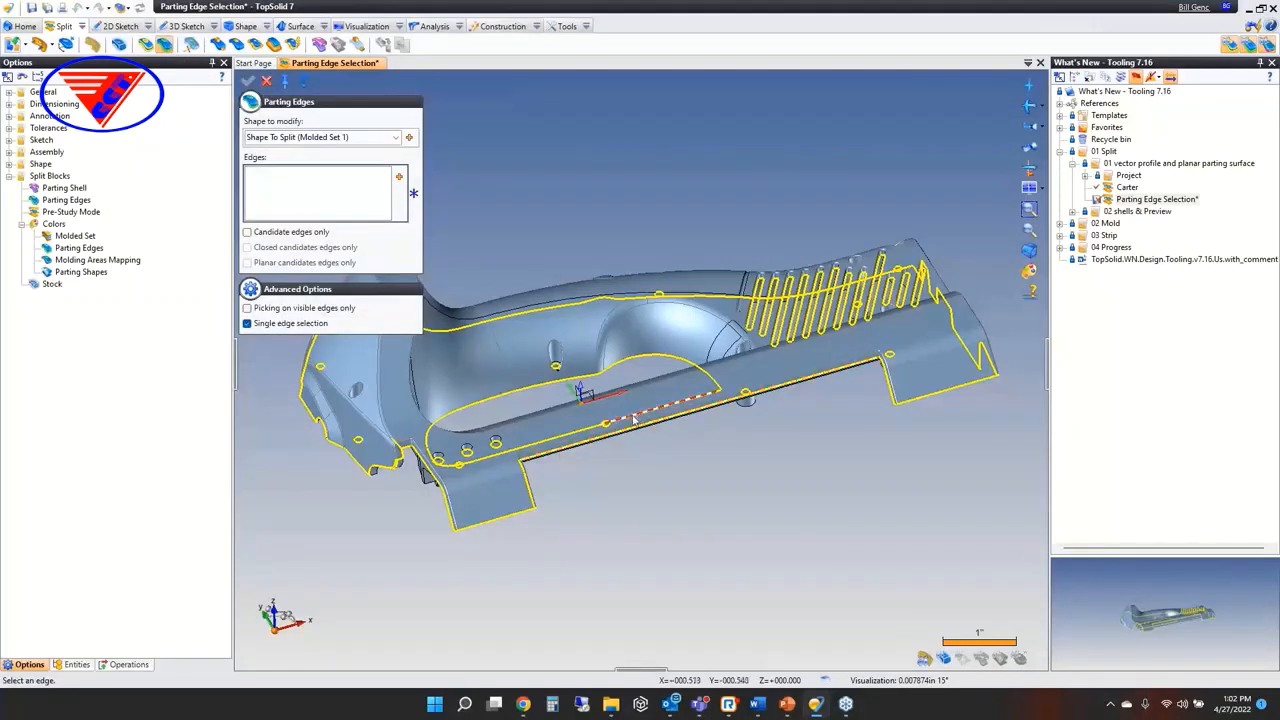
{"action": "left_click", "coordinate": [283, 233]}
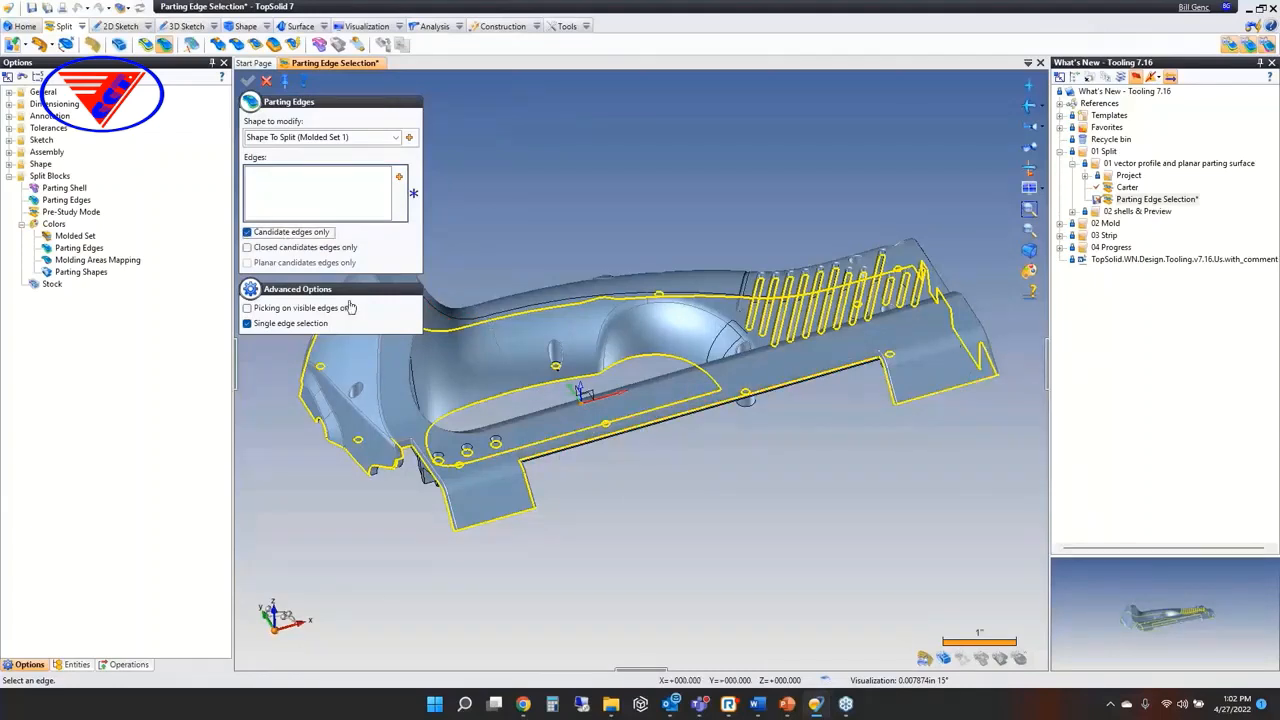
{"action": "left_click", "coordinate": [272, 323]}
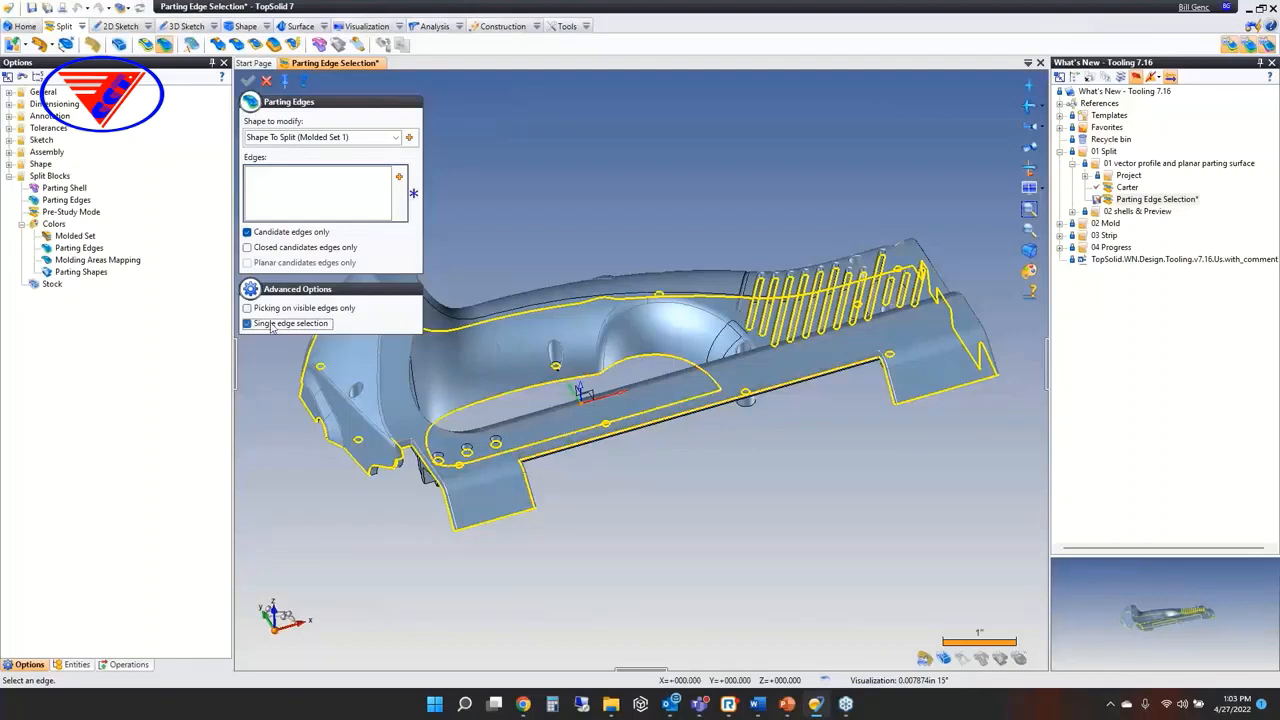
- Define the part's outer perimeter as parting edges, including the edges around the small notch at the handle end
{"action": "left_click", "coordinate": [852, 369]}
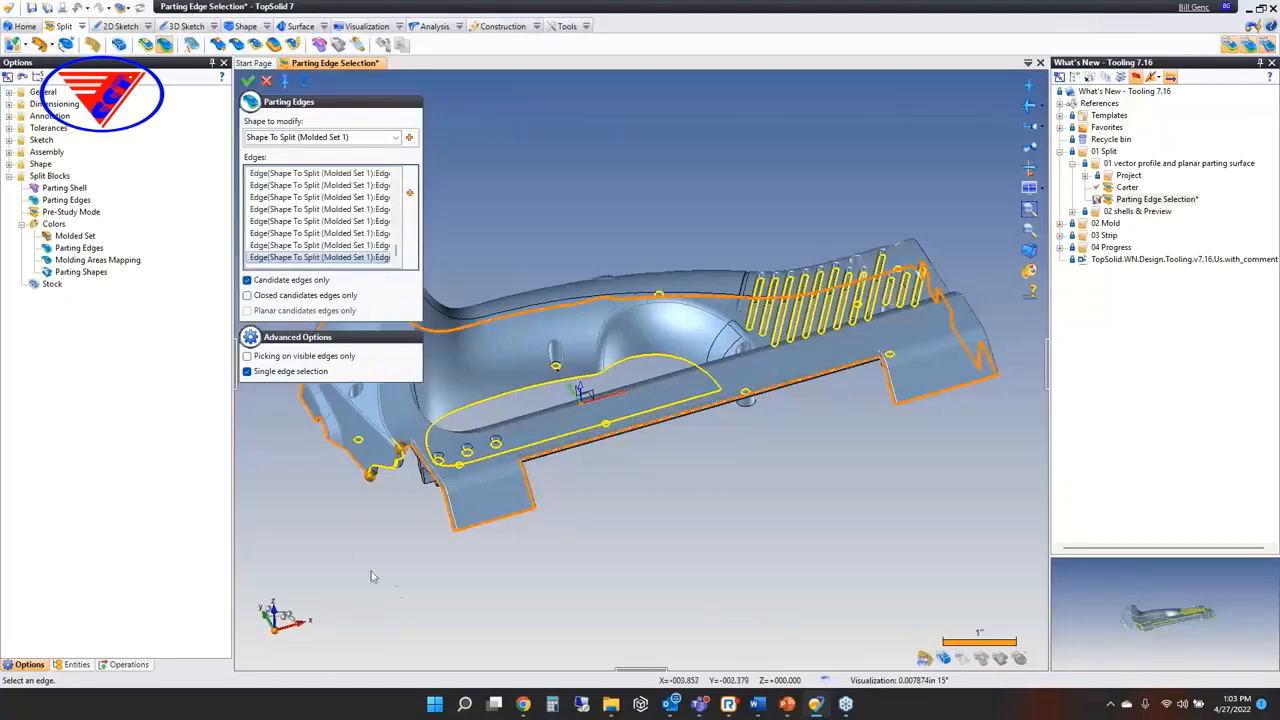
{"action": "scroll", "coordinate": [420, 471], "scroll_direction": "up", "scroll_amount": 6}
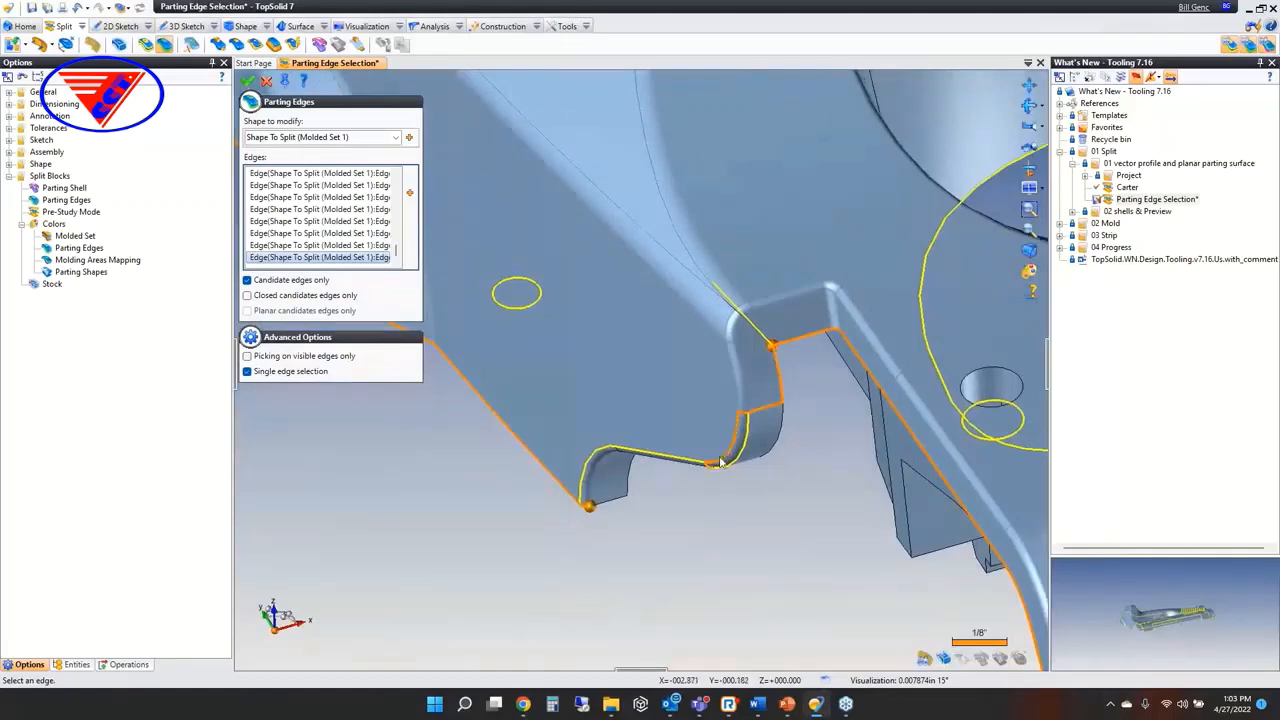
{"action": "left_click", "coordinate": [587, 506]}
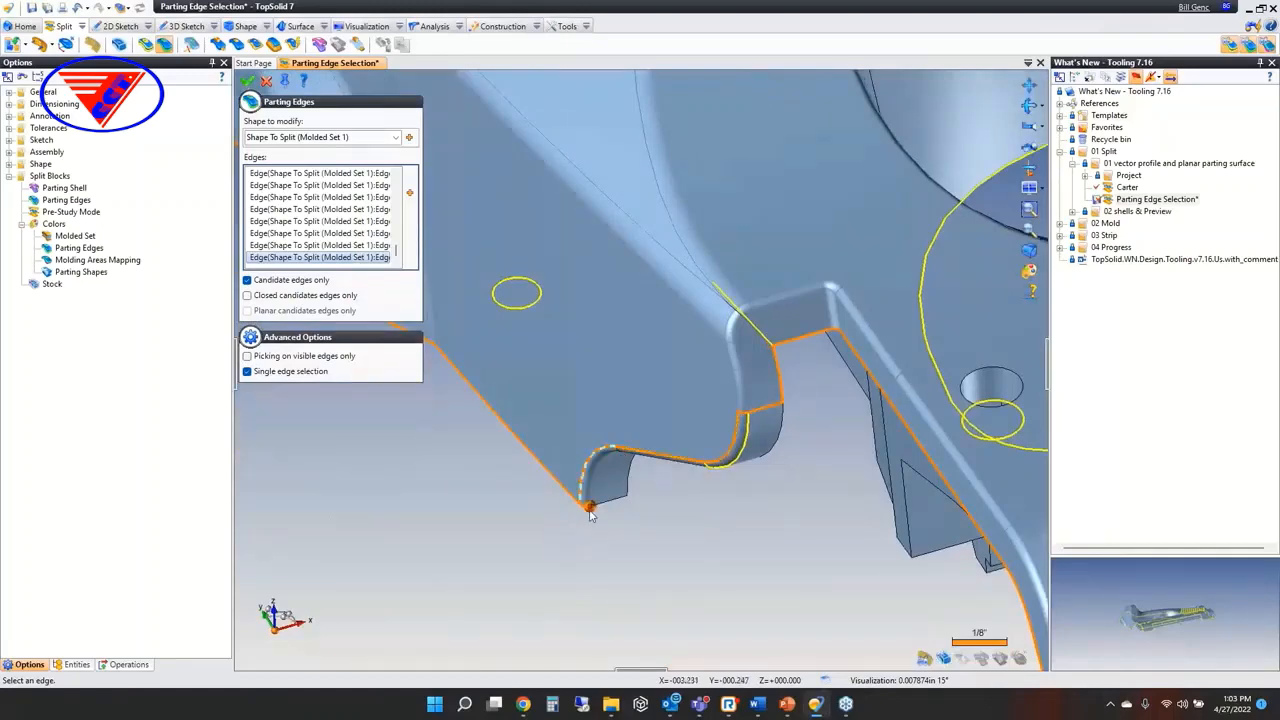
{"action": "scroll", "coordinate": [587, 508], "scroll_direction": "up", "scroll_amount": 2}
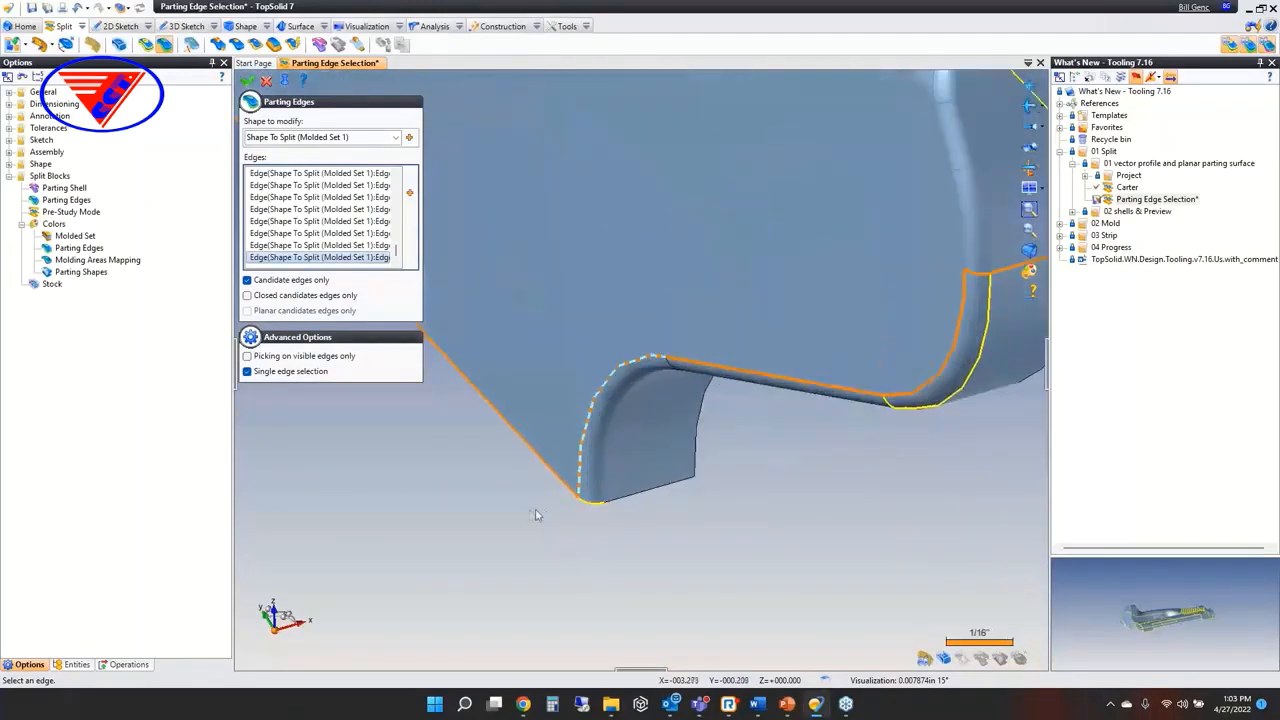
{"action": "scroll", "coordinate": [535, 518], "scroll_direction": "down", "scroll_amount": 2}
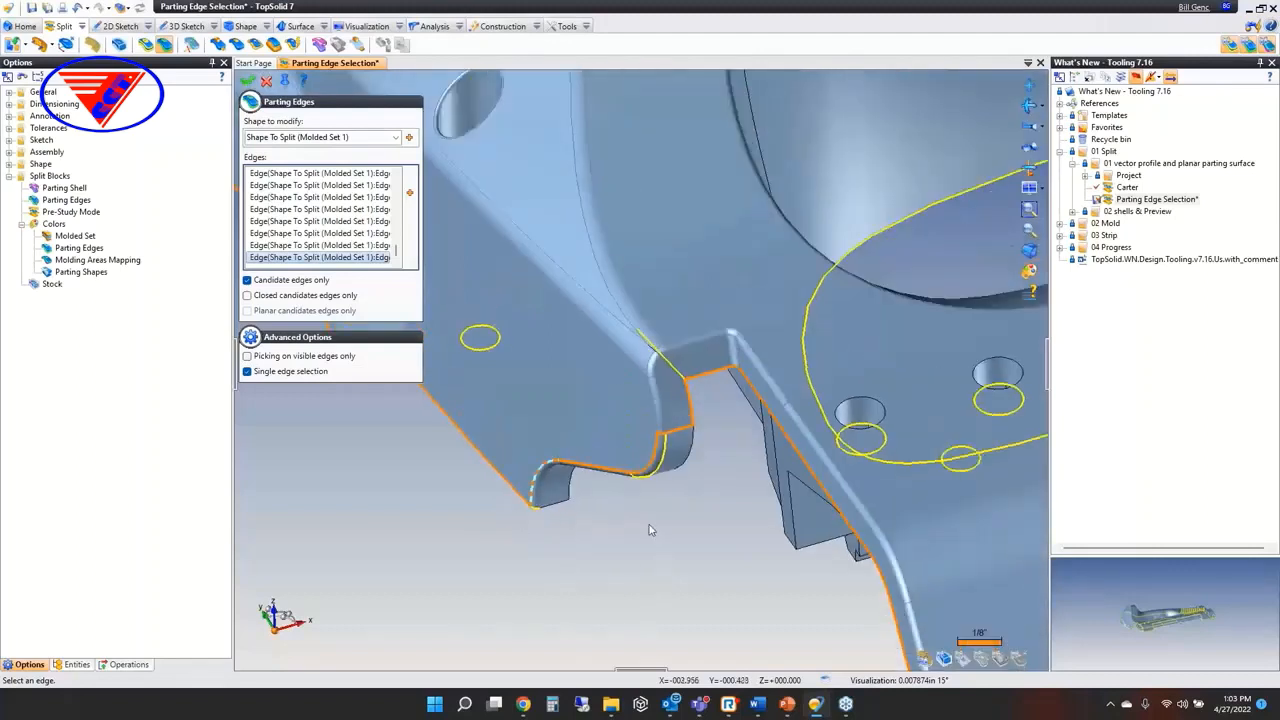
{"action": "left_click", "coordinate": [463, 334]}
{"action": "left_click", "coordinate": [247, 80]}
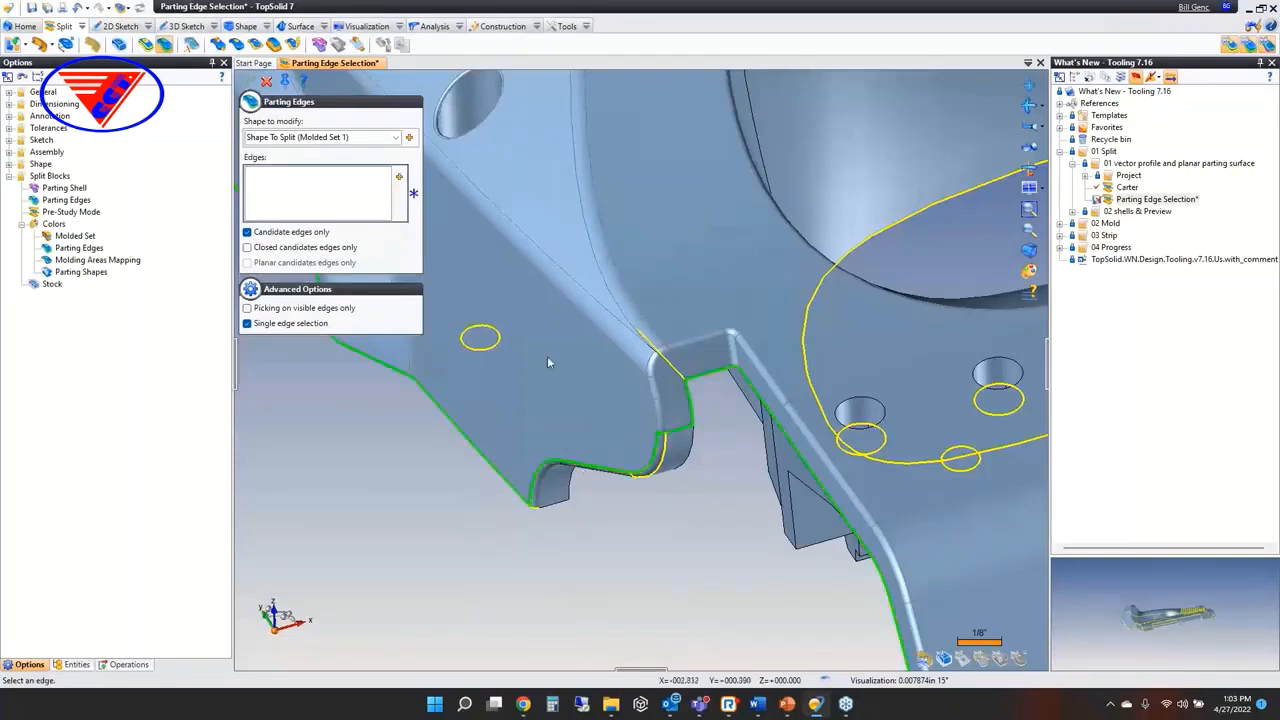
- Turn off Candidate edges only and add the small rectangular window's edge loop on the underside as parting edges
{"action": "scroll", "coordinate": [591, 457], "scroll_direction": "down", "scroll_amount": 6}
{"action": "middle_click_drag", "start_coordinate": [591, 494], "coordinate": [662, 330]}
{"action": "scroll", "coordinate": [662, 330], "scroll_direction": "up", "scroll_amount": 4}
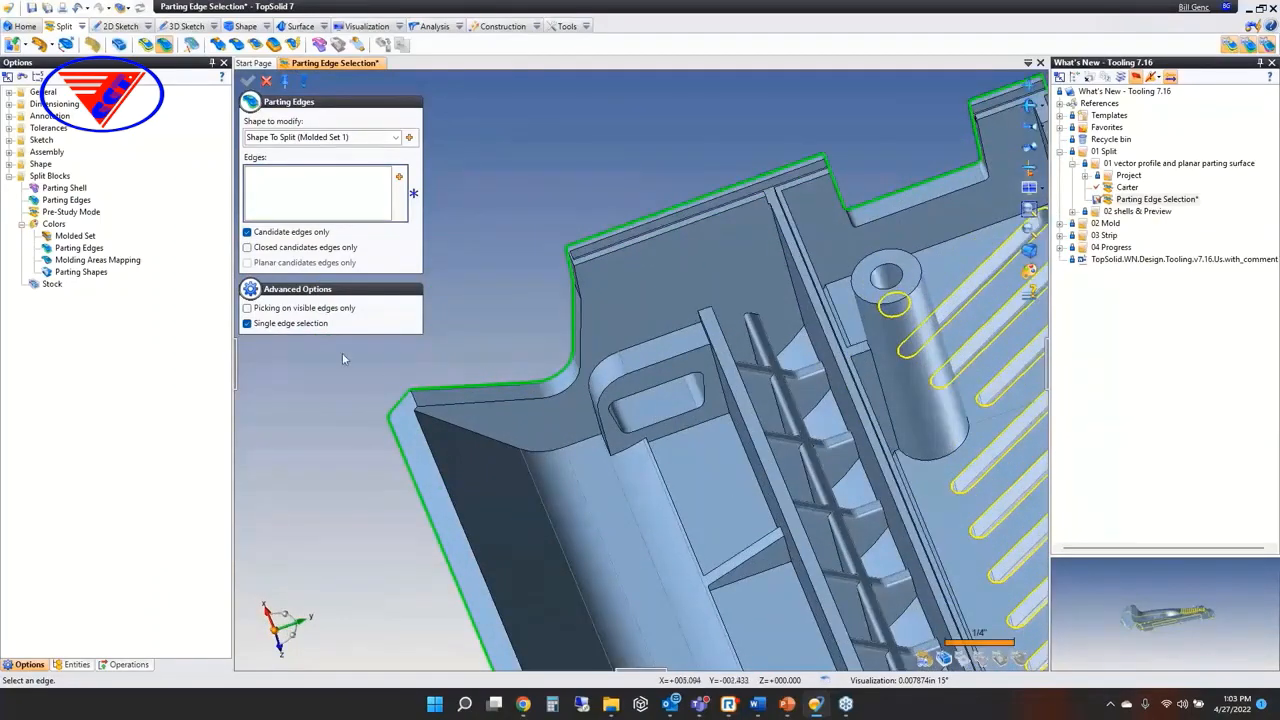
{"action": "left_click", "coordinate": [279, 234]}
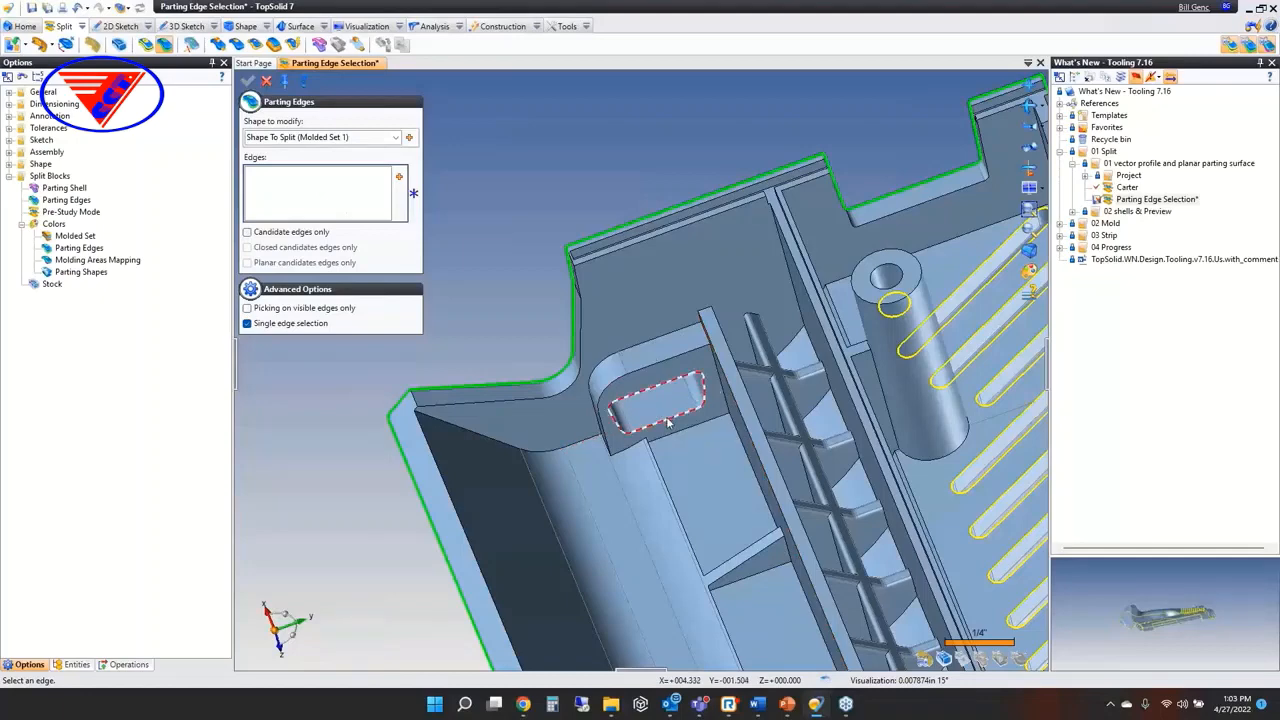
{"action": "left_click", "coordinate": [667, 419]}
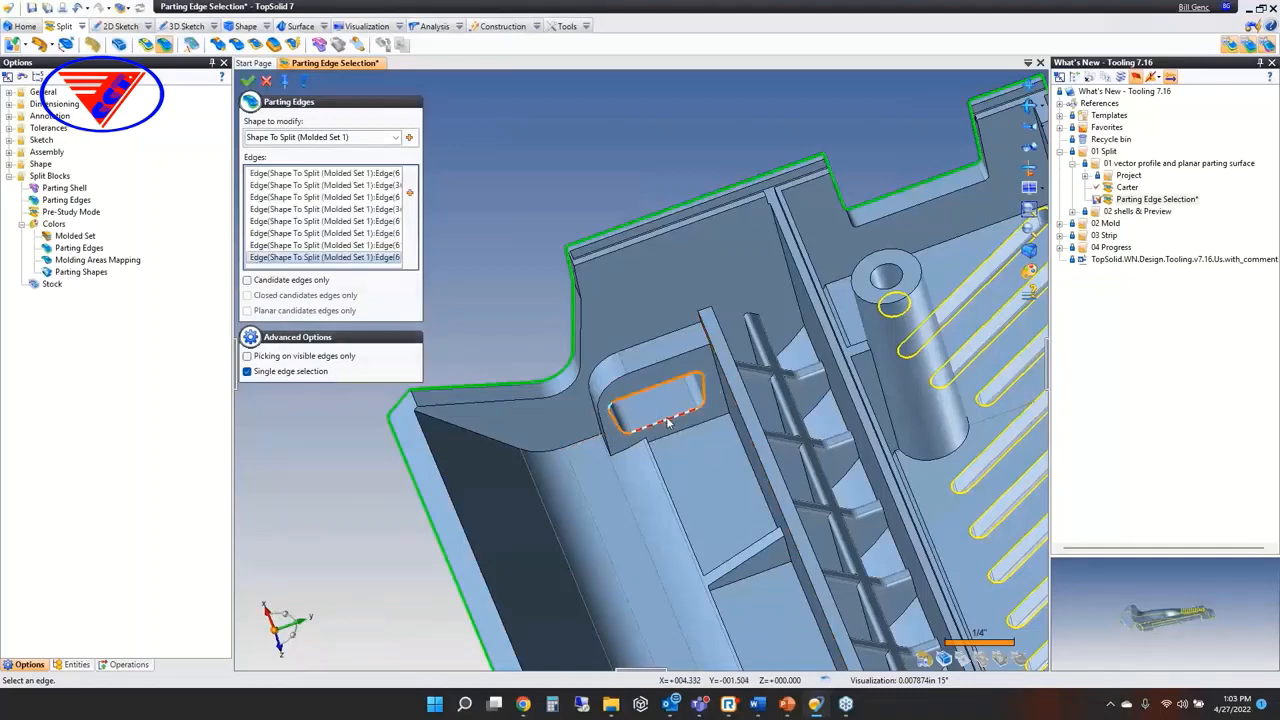
{"action": "right_click", "coordinate": [461, 199]}
{"action": "left_click", "coordinate": [465, 201]}
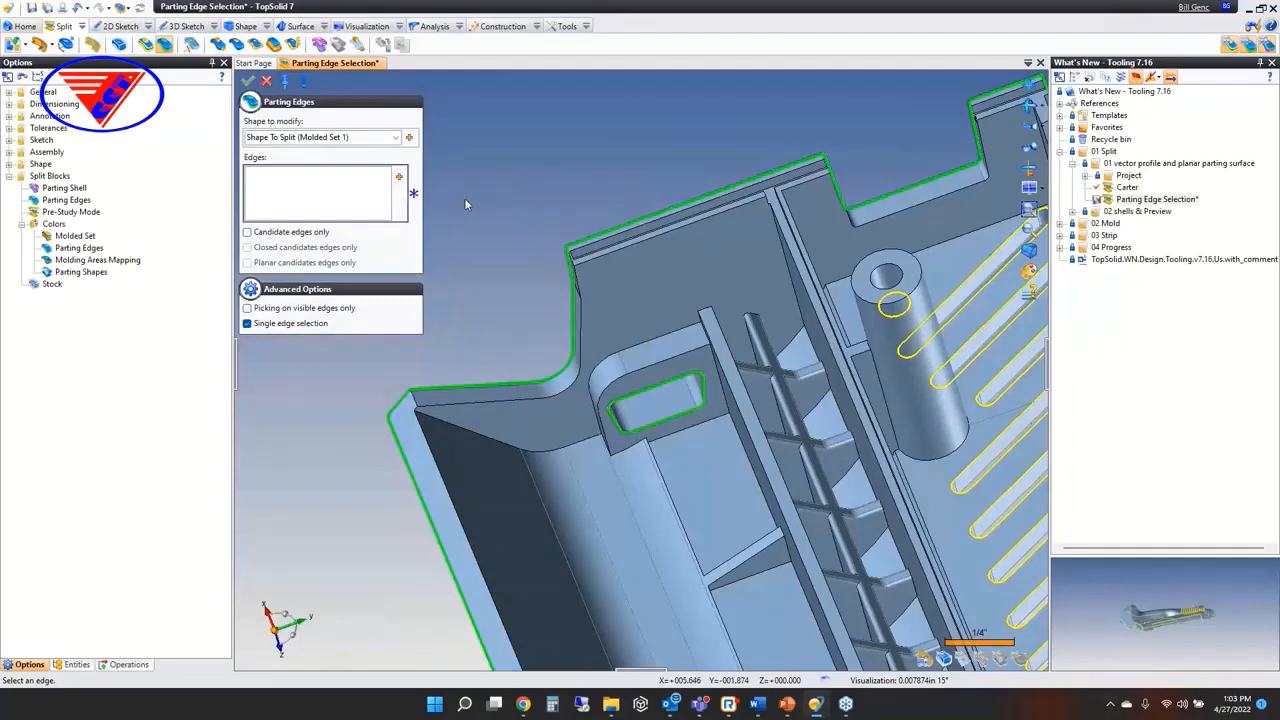
- Enable Candidate edges only, disable Single edge selection, and add the vent slot loops as parting edges
{"action": "scroll", "coordinate": [470, 247], "scroll_direction": "down", "scroll_amount": 3}
{"action": "left_click", "coordinate": [266, 237]}
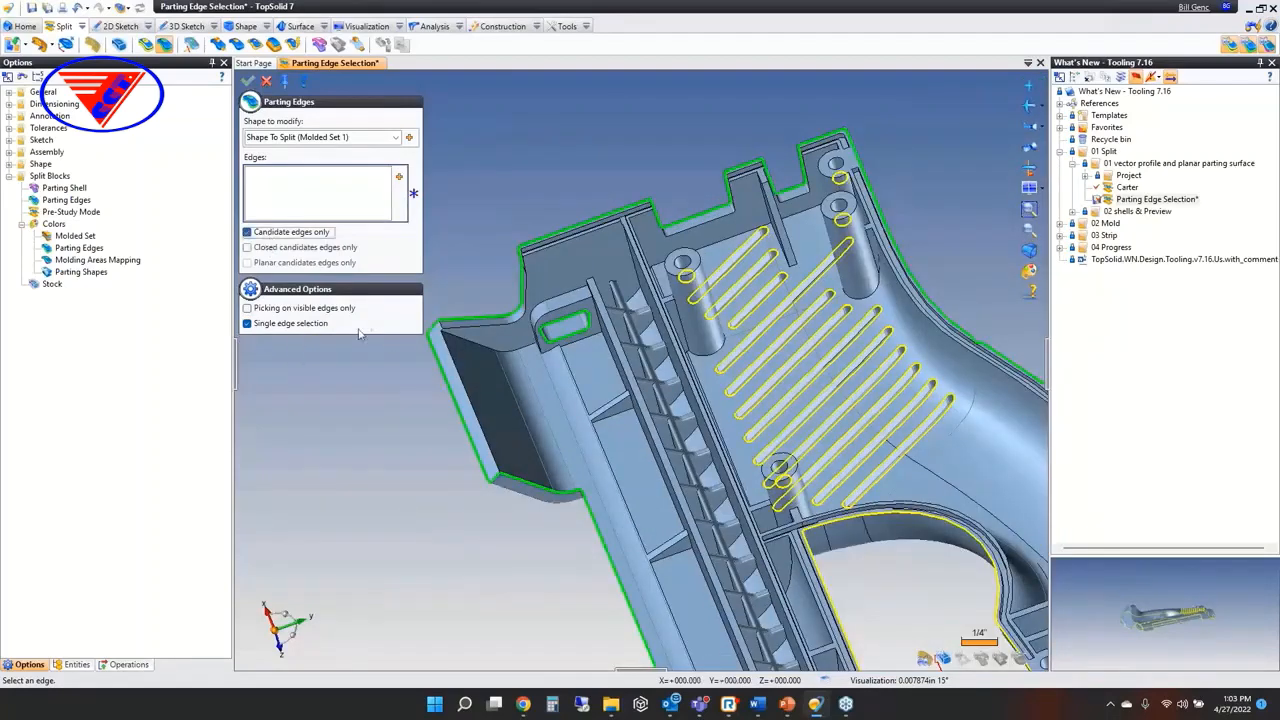
{"action": "left_click", "coordinate": [290, 326]}
{"action": "left_click", "coordinate": [748, 279]}
{"action": "left_click", "coordinate": [749, 280]}
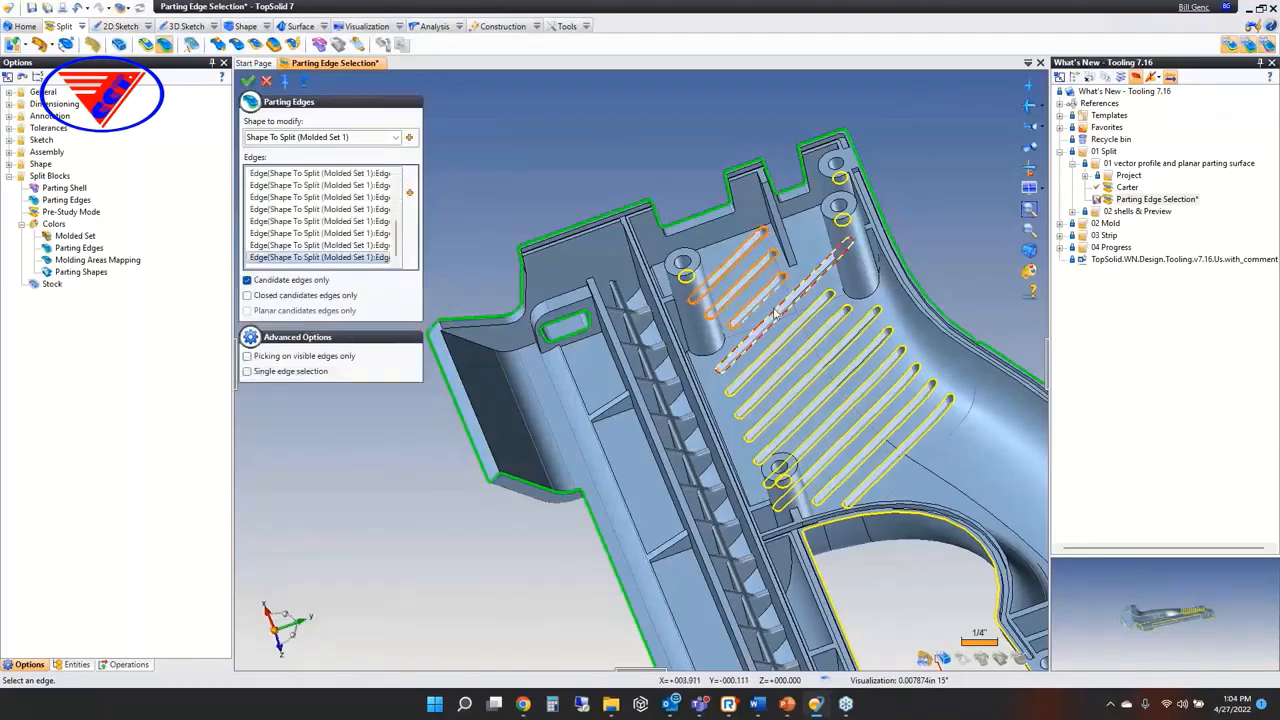
{"action": "left_click", "coordinate": [790, 335]}
{"action": "left_click", "coordinate": [800, 353]}
{"action": "left_click", "coordinate": [814, 371]}
{"action": "left_click", "coordinate": [869, 418]}
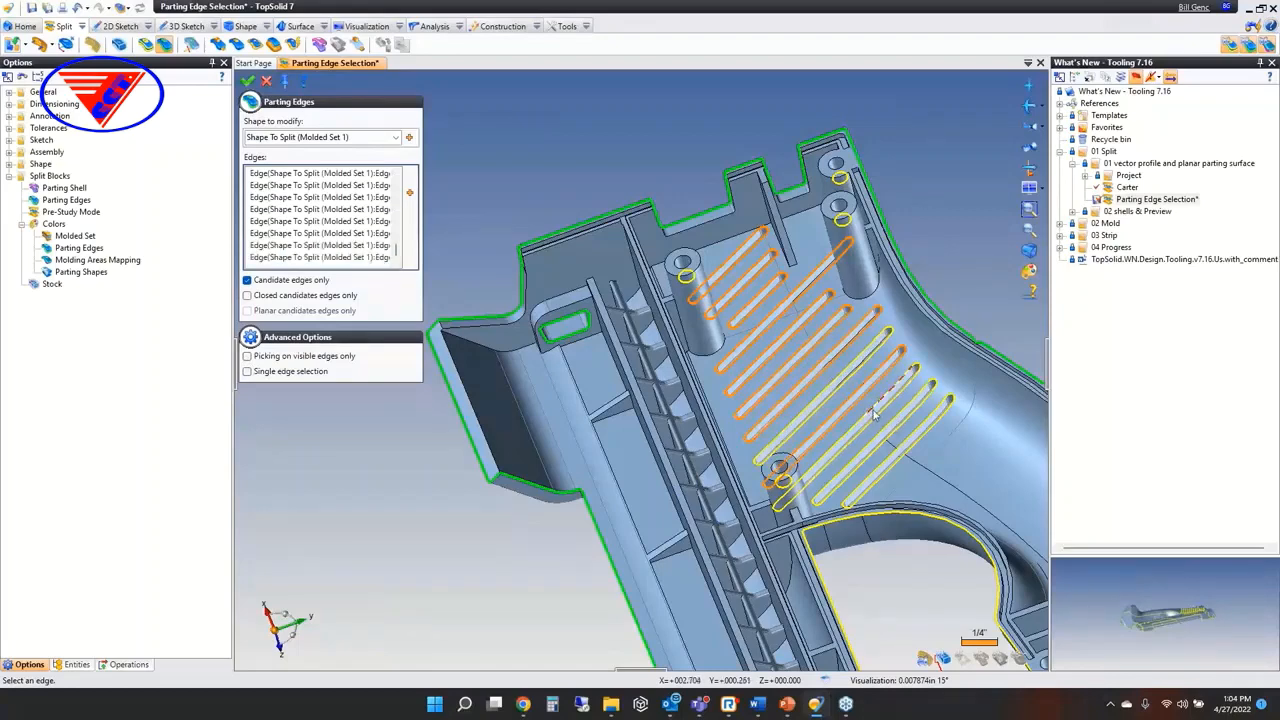
{"action": "left_click", "coordinate": [889, 428]}
{"action": "left_click", "coordinate": [889, 430]}
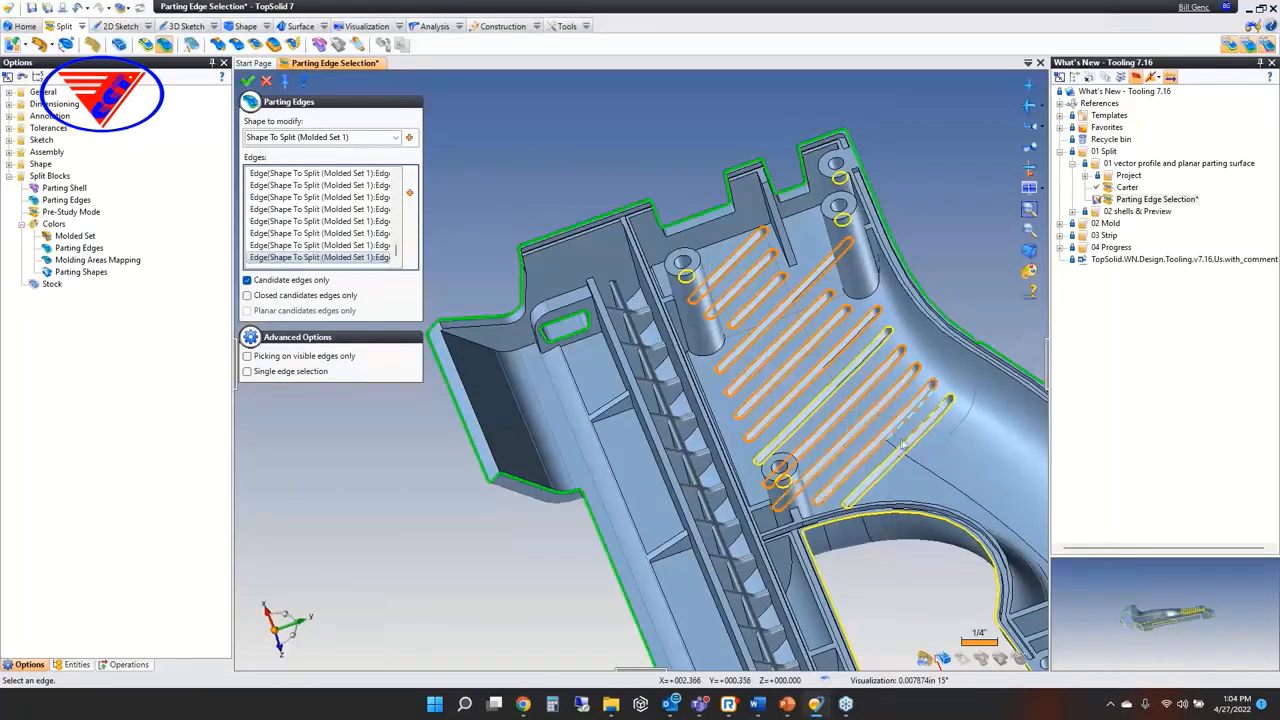
{"action": "left_click", "coordinate": [884, 461]}
{"action": "right_click", "coordinate": [890, 404]}
{"action": "left_click", "coordinate": [916, 416]}
- Add the one vent slot loop still missing to the parting edges
{"action": "left_click", "coordinate": [813, 417]}
{"action": "right_click", "coordinate": [837, 377]}
{"action": "left_click", "coordinate": [853, 388]}
- Pick the circular hole edges of the four screw bosses surrounding the vent slots
{"action": "middle_click_drag", "start_coordinate": [848, 356], "coordinate": [850, 384]}
{"action": "left_click", "coordinate": [683, 301]}
{"action": "left_click", "coordinate": [843, 238]}
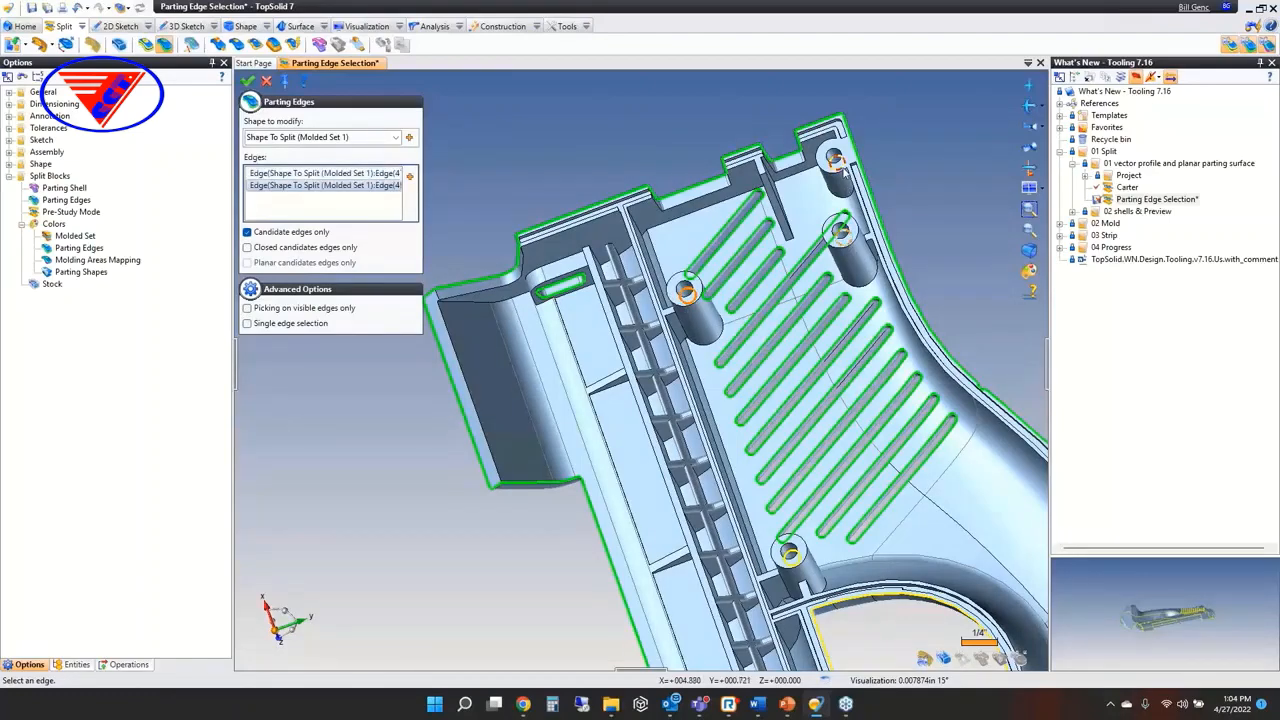
{"action": "left_click", "coordinate": [839, 163]}
{"action": "scroll", "coordinate": [775, 243], "scroll_direction": "down", "scroll_amount": 4}
{"action": "scroll", "coordinate": [775, 372], "scroll_direction": "up", "scroll_amount": 3}
{"action": "left_click", "coordinate": [785, 350]}
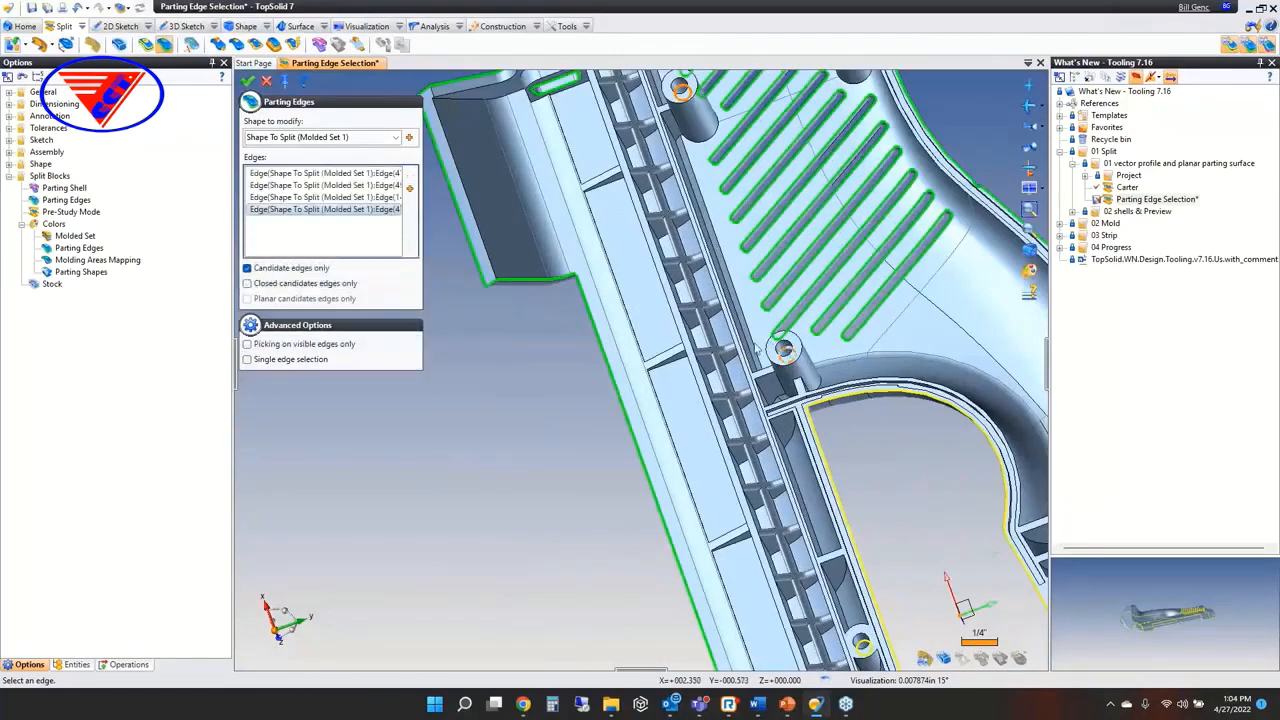
- Pick the remaining screw boss hole edges around the grip and handle opening, and validate all the boss holes as parting edges
{"action": "scroll", "coordinate": [786, 350], "scroll_direction": "down", "scroll_amount": 4}
{"action": "scroll", "coordinate": [889, 351], "scroll_direction": "up", "scroll_amount": 4}
{"action": "left_click", "coordinate": [866, 316]}
{"action": "scroll", "coordinate": [866, 320], "scroll_direction": "down", "scroll_amount": 4}
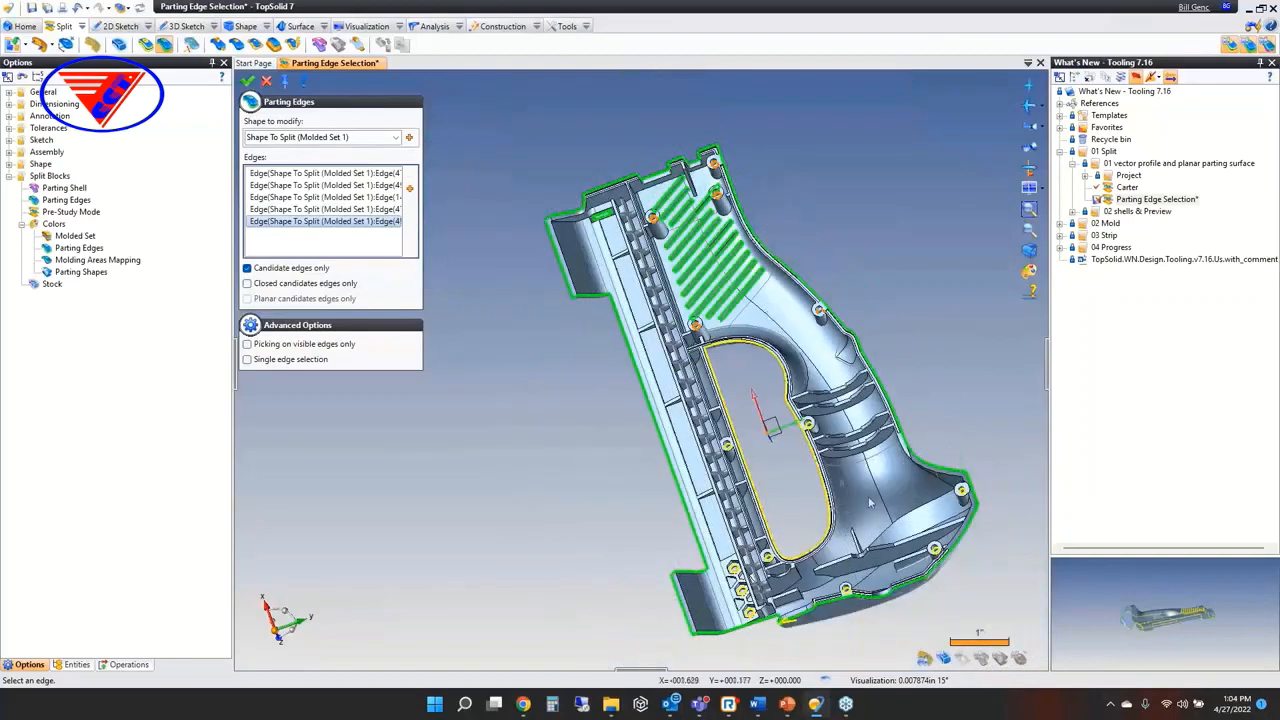
{"action": "scroll", "coordinate": [920, 524], "scroll_direction": "up", "scroll_amount": 4}
{"action": "left_click", "coordinate": [1034, 474]}
{"action": "left_click", "coordinate": [982, 588]}
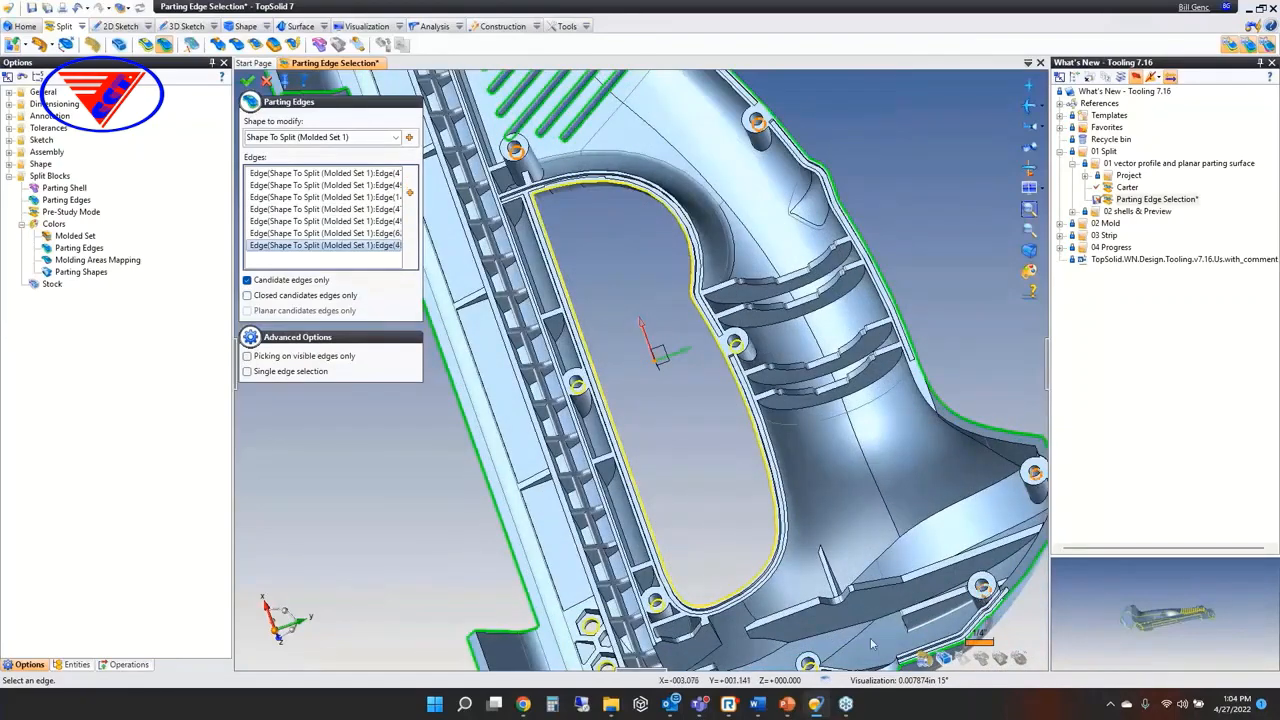
{"action": "left_click", "coordinate": [808, 664]}
{"action": "left_click", "coordinate": [742, 356]}
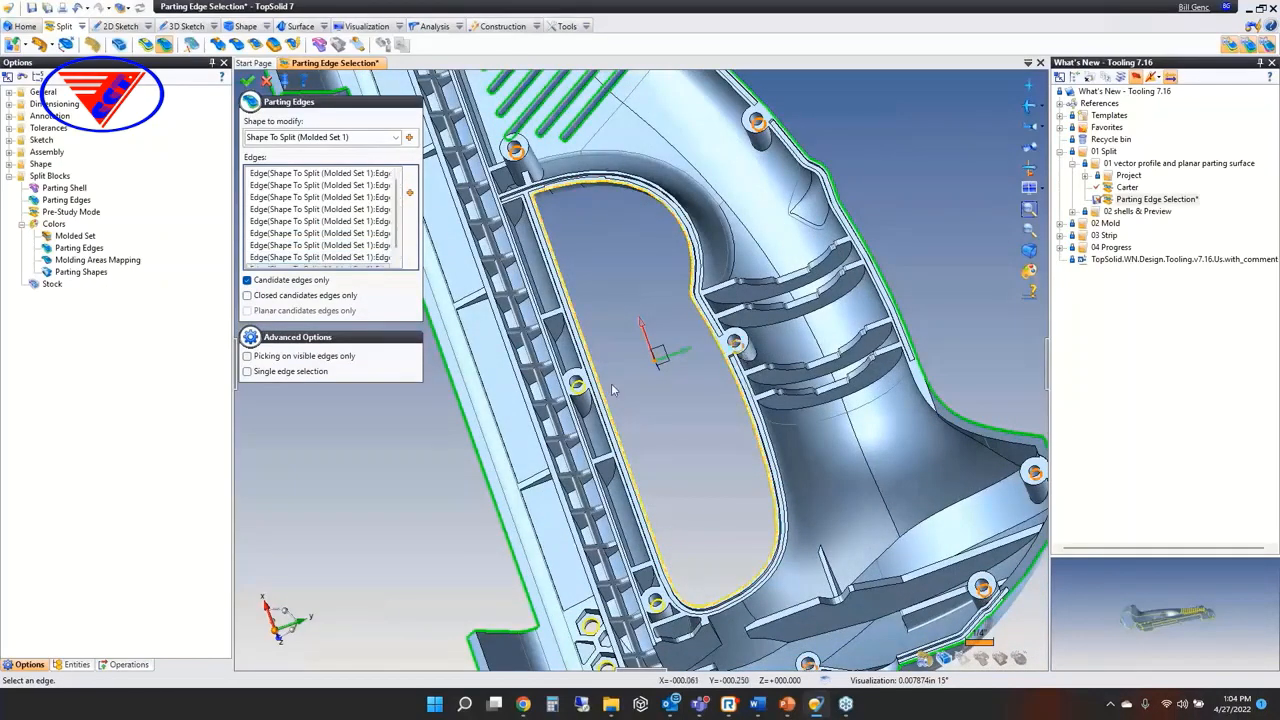
{"action": "middle_click_drag", "start_coordinate": [674, 455], "coordinate": [752, 332]}
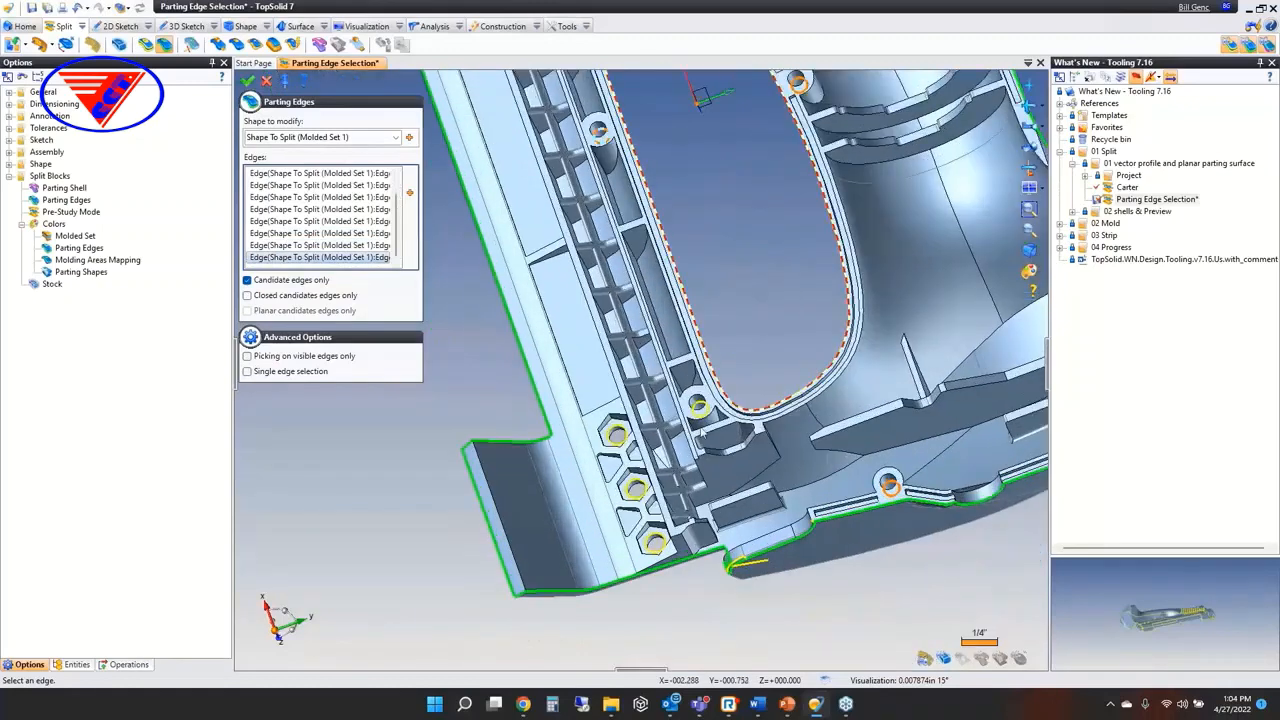
{"action": "right_click", "coordinate": [752, 332]}
{"action": "left_click", "coordinate": [773, 334]}
- Add the hole edges of the three hexagonal pockets near the end tab as parting edges
{"action": "left_click", "coordinate": [615, 433]}
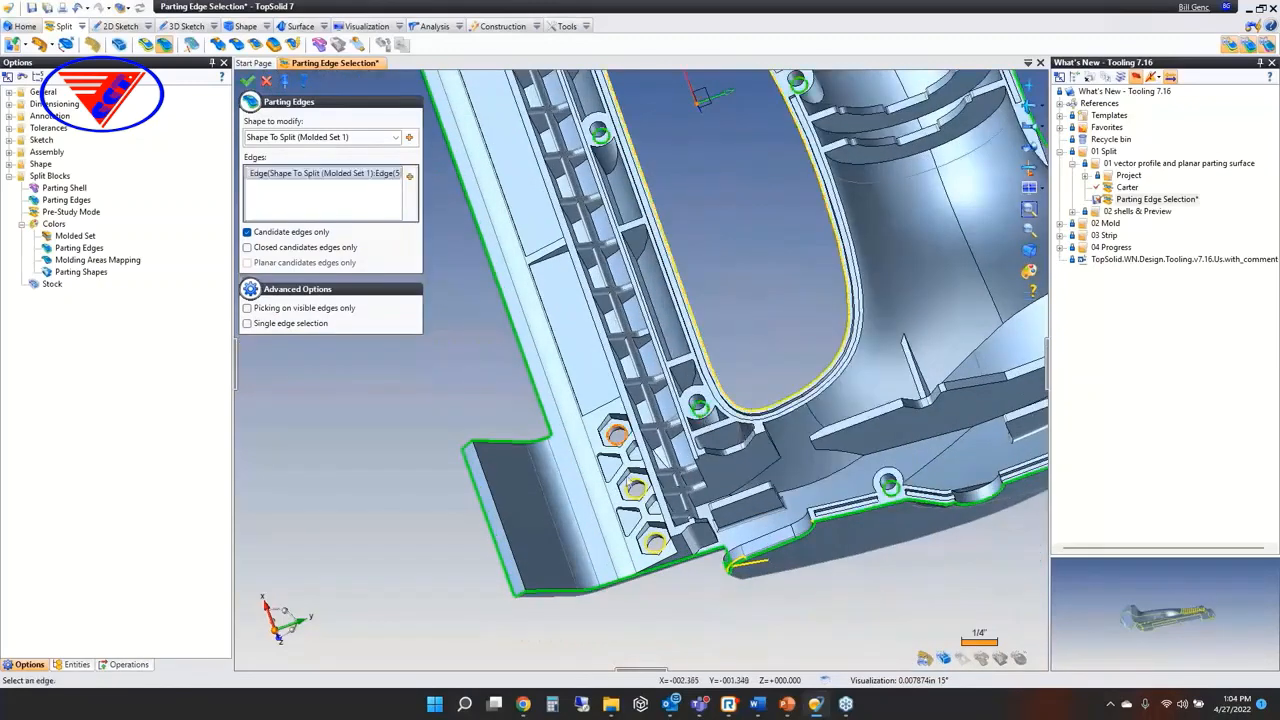
{"action": "left_click", "coordinate": [635, 490]}
{"action": "left_click", "coordinate": [650, 542]}
{"action": "right_click", "coordinate": [770, 272]}
{"action": "left_click", "coordinate": [785, 278]}
- Add the edge loop of the large handle opening as parting edges
{"action": "left_click", "coordinate": [703, 323]}
{"action": "right_click", "coordinate": [726, 274]}
{"action": "left_click", "coordinate": [741, 280]}
- Close the Parting Edges command and save the Parting Edge Selection document
{"action": "scroll", "coordinate": [741, 280], "scroll_direction": "down", "scroll_amount": 3}
{"action": "middle_click_drag", "start_coordinate": [741, 280], "coordinate": [688, 184]}
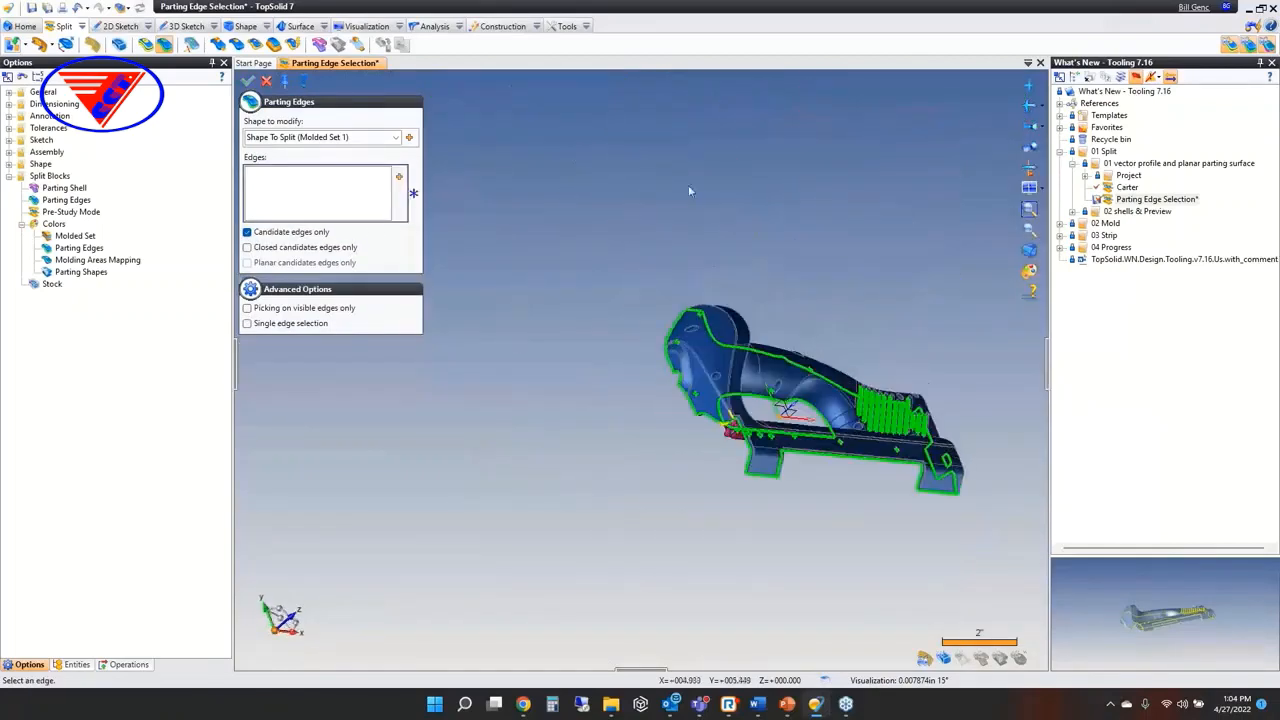
{"action": "left_click", "coordinate": [266, 80]}
{"action": "key", "text": "ctrl+s"}
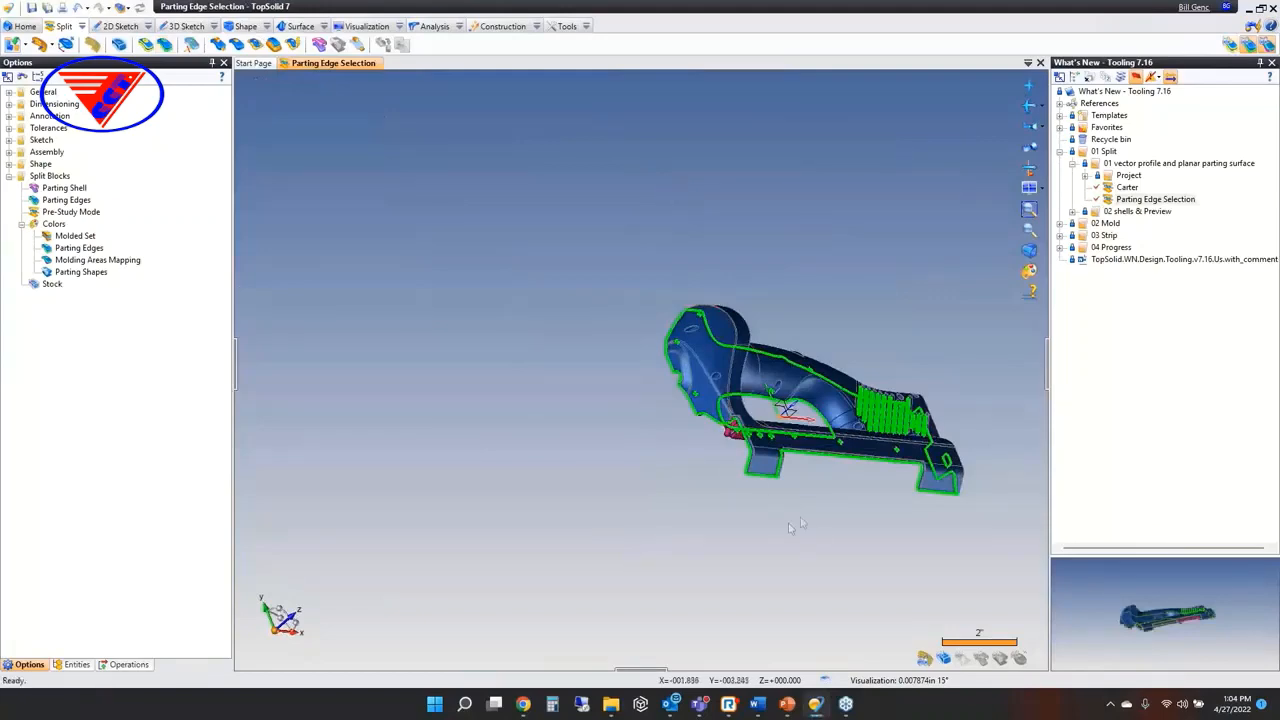
- Switch to the PowerPoint slide show and advance to the Vector Profiles slide
{"action": "mouse_move", "coordinate": [788, 704]}
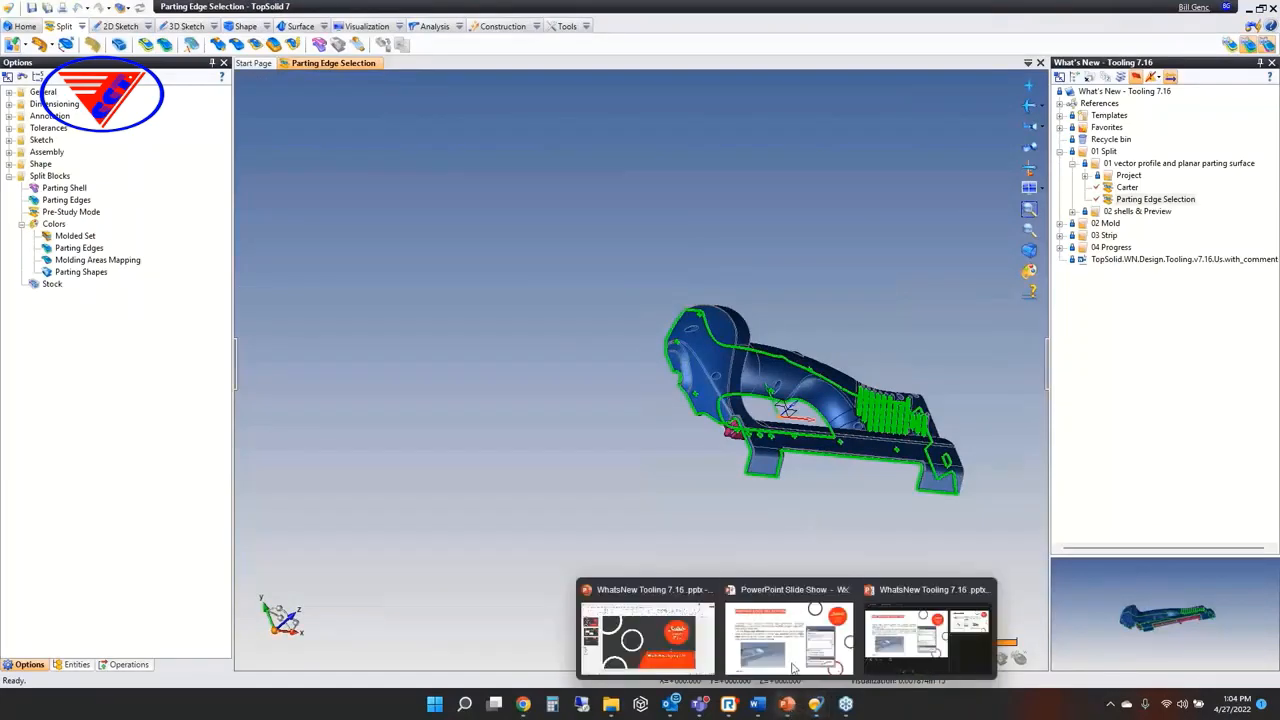
{"action": "left_click", "coordinate": [790, 640]}
{"action": "left_click", "coordinate": [690, 393]}
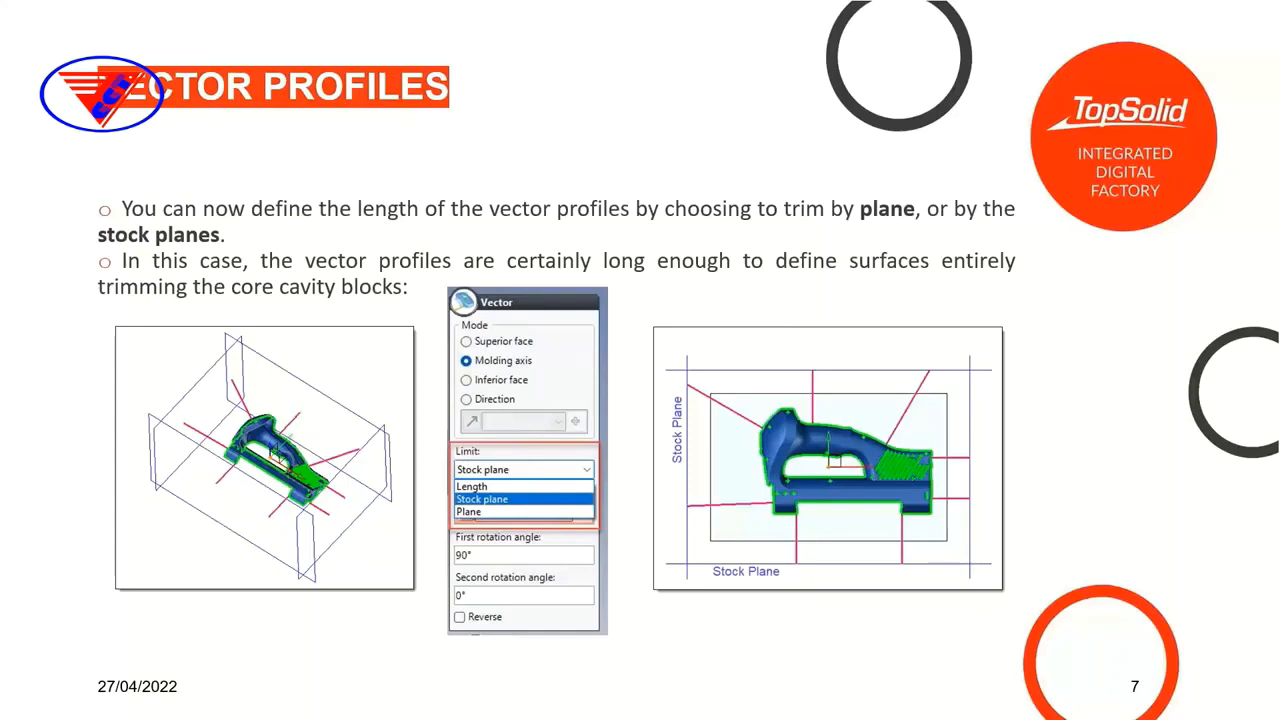
- Switch to TopSolid and start a vector profile from the handle's end corner vertex along the molding axis, with a length of 4.9375 in
{"action": "key", "text": "super"}
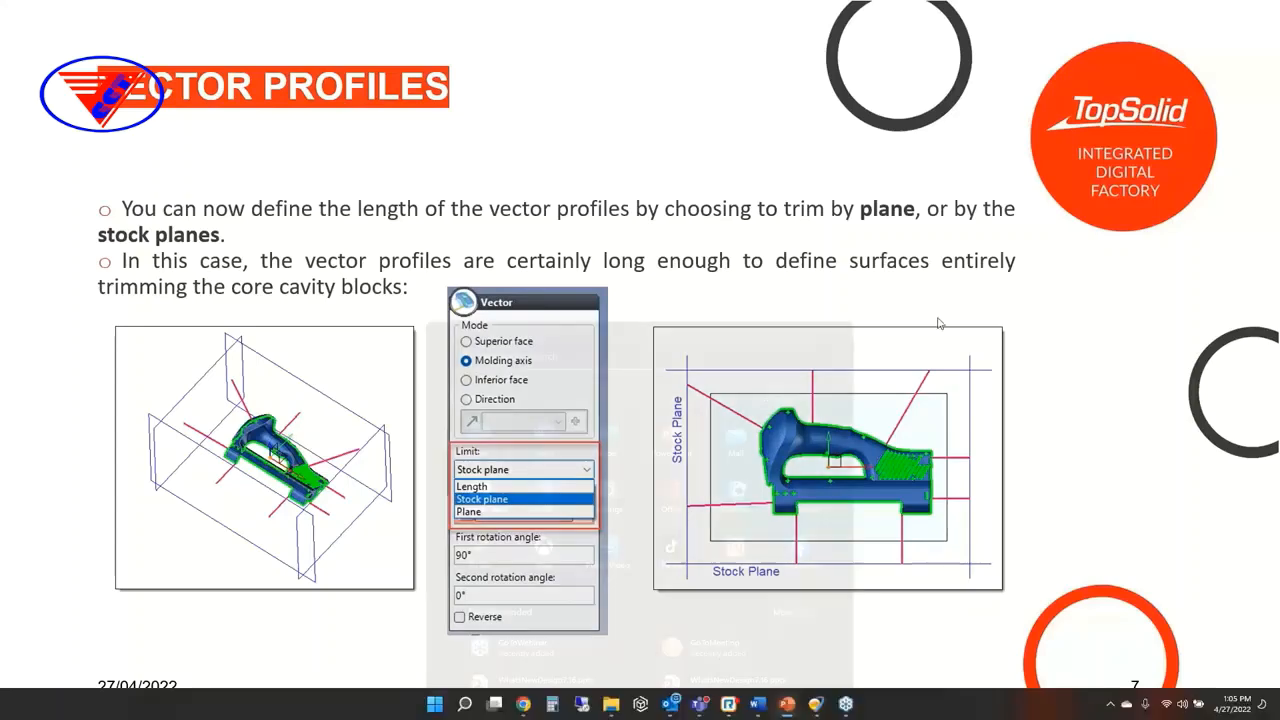
{"action": "mouse_move", "coordinate": [785, 706]}
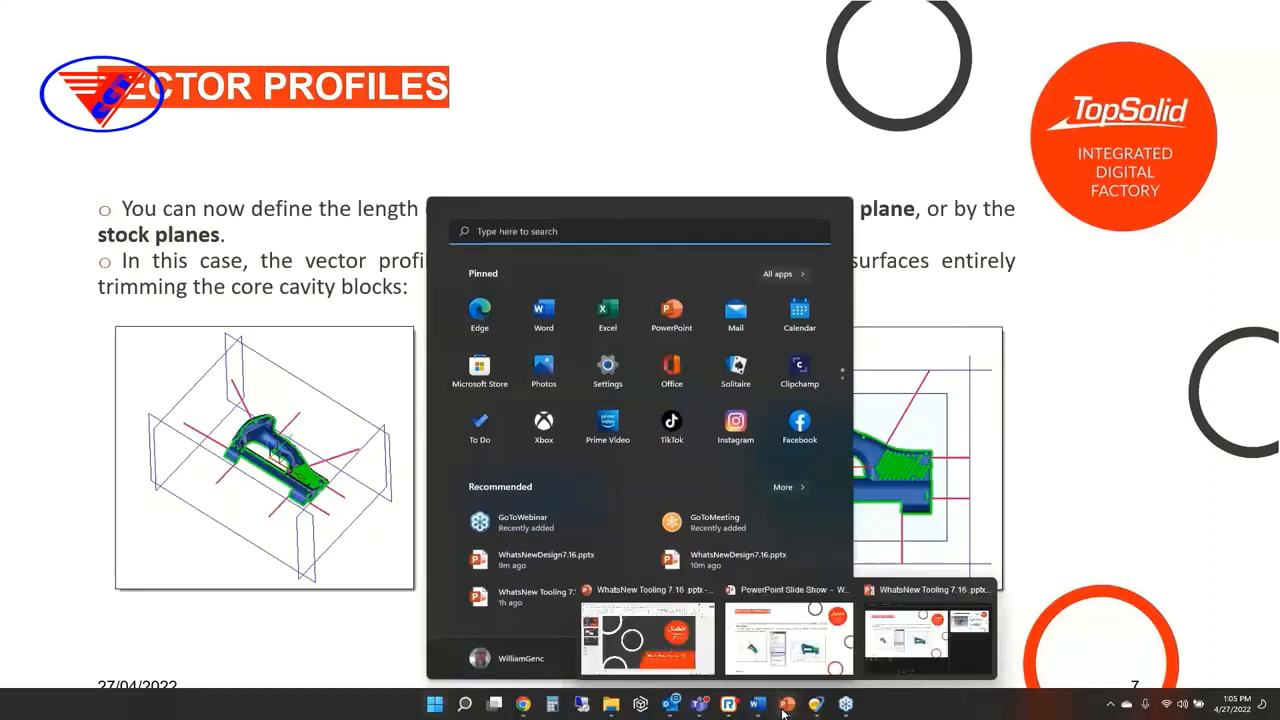
{"action": "left_click", "coordinate": [814, 648]}
{"action": "middle_click_drag", "start_coordinate": [750, 464], "coordinate": [811, 531]}
{"action": "left_click", "coordinate": [190, 44]}
{"action": "scroll", "coordinate": [454, 479], "scroll_direction": "up", "scroll_amount": 5}
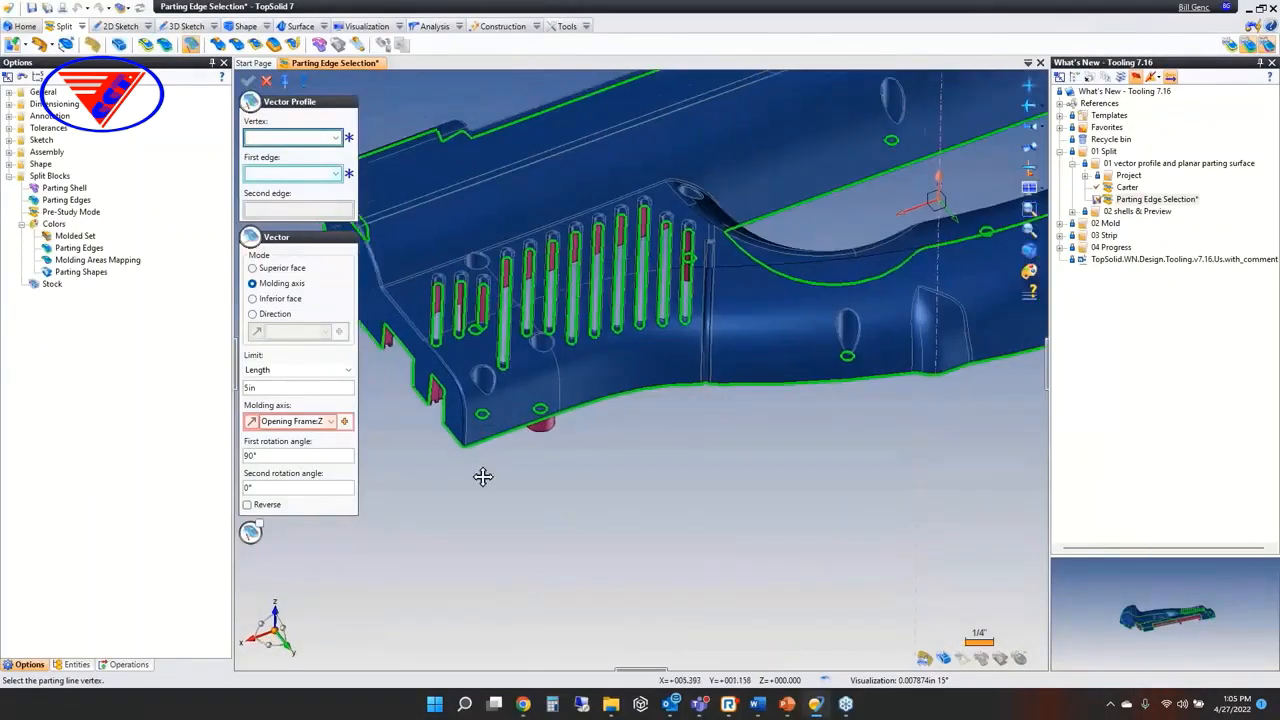
{"action": "scroll", "coordinate": [455, 472], "scroll_direction": "up", "scroll_amount": 4}
{"action": "left_click", "coordinate": [528, 457]}
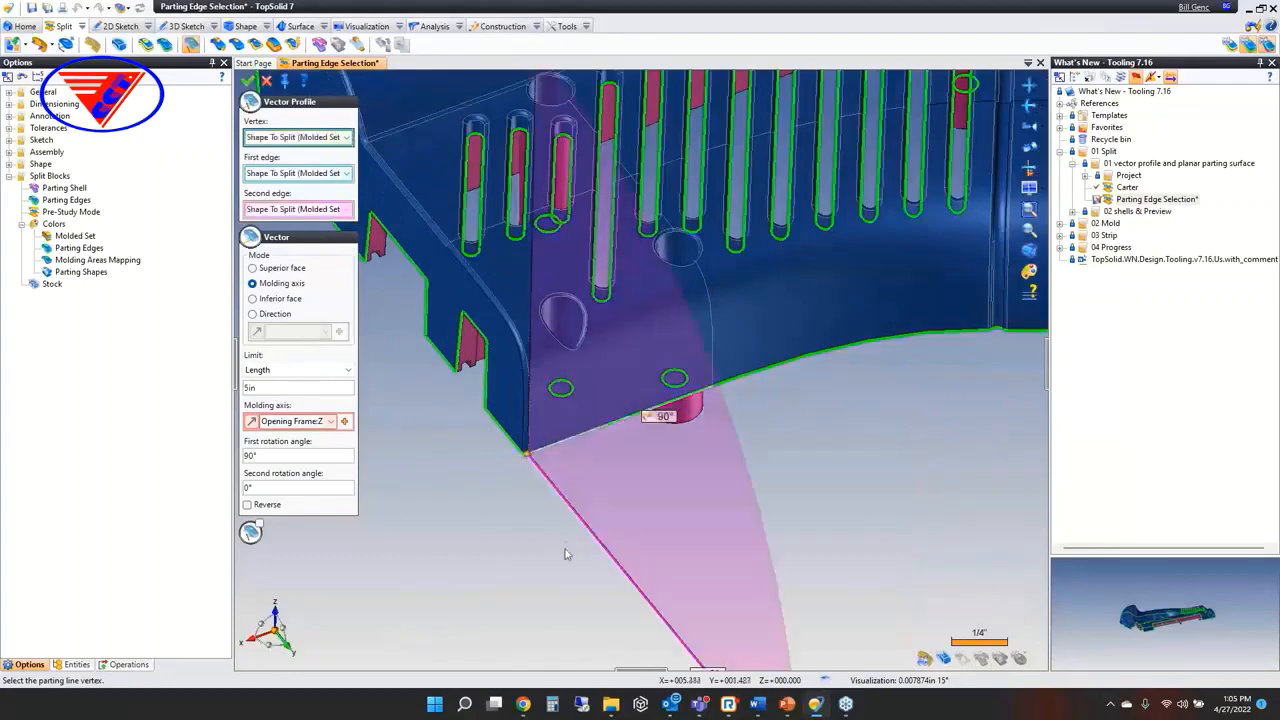
{"action": "scroll", "coordinate": [451, 435], "scroll_direction": "down", "scroll_amount": 6}
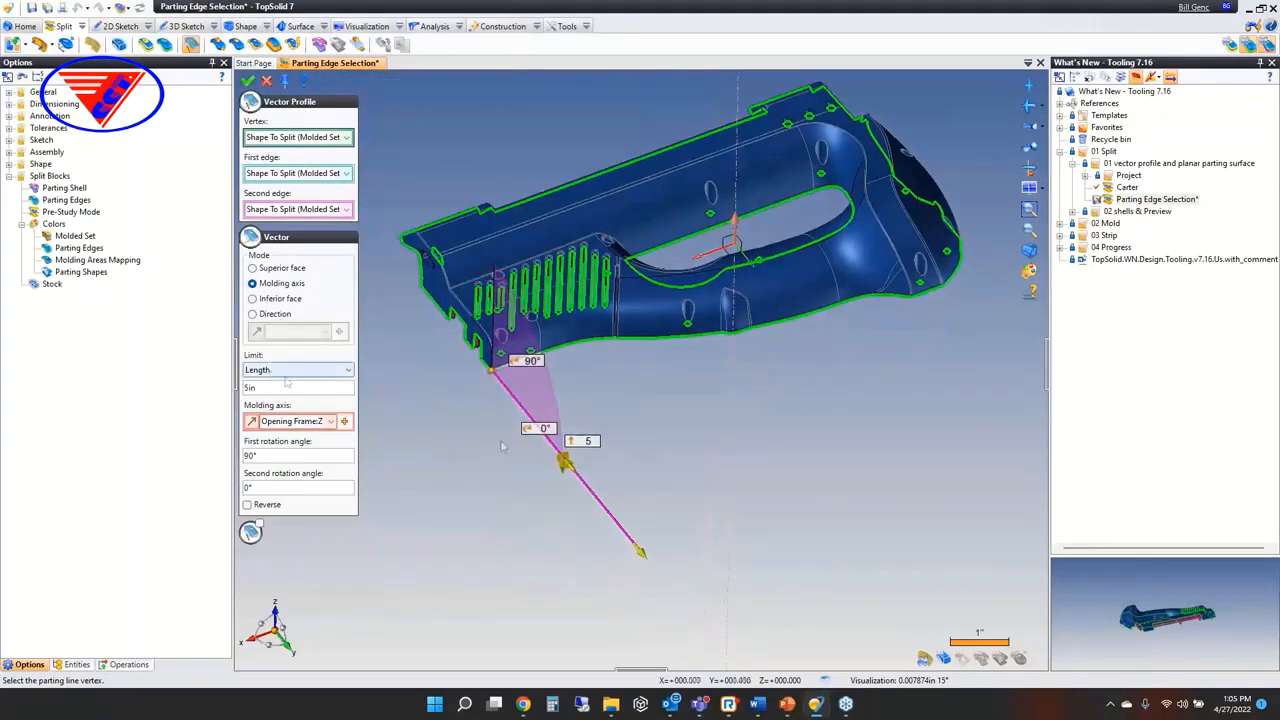
{"action": "mouse_move", "coordinate": [641, 552]}
{"action": "left_mouse_down"}
{"action": "mouse_move", "coordinate": [562, 462]}
{"action": "mouse_move", "coordinate": [708, 604]}
{"action": "mouse_move", "coordinate": [600, 536]}
{"action": "mouse_move", "coordinate": [640, 552]}
{"action": "left_mouse_up"}
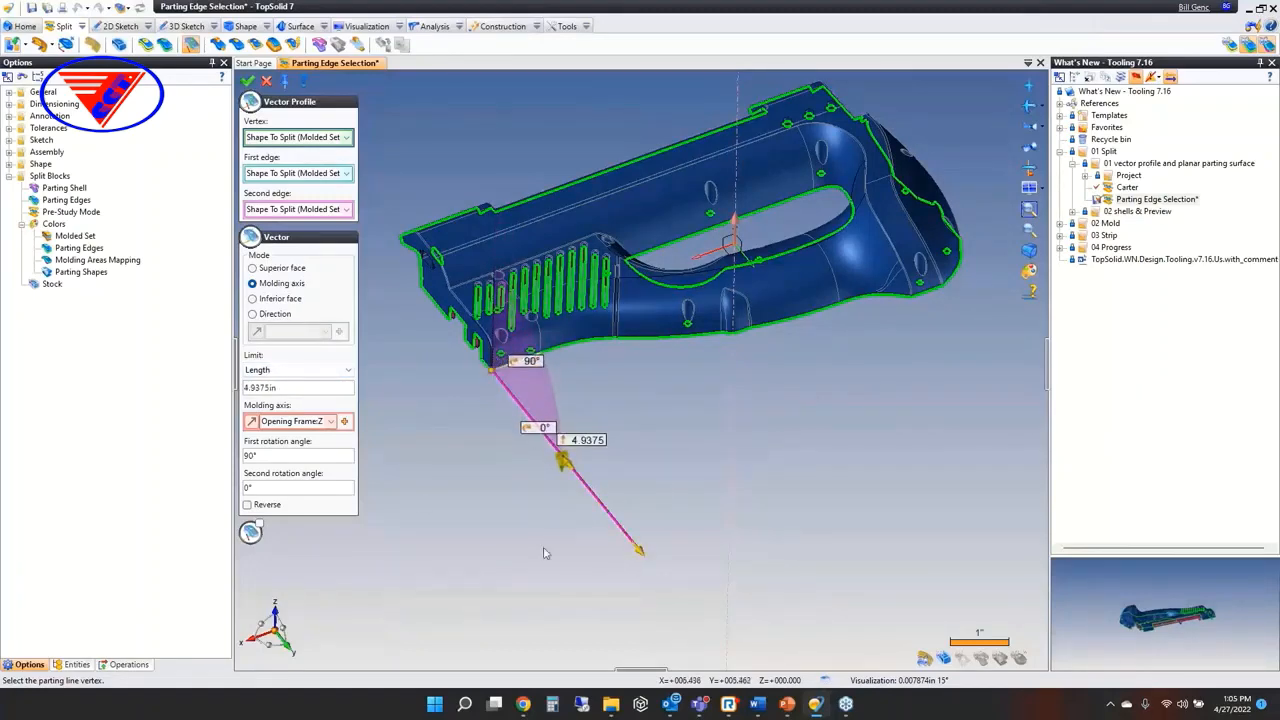
- Try limiting the vector profile by the stock plane and by the Stock Y+ Plane, and cancel the command
{"action": "left_click", "coordinate": [348, 372]}
{"action": "left_click", "coordinate": [331, 398]}
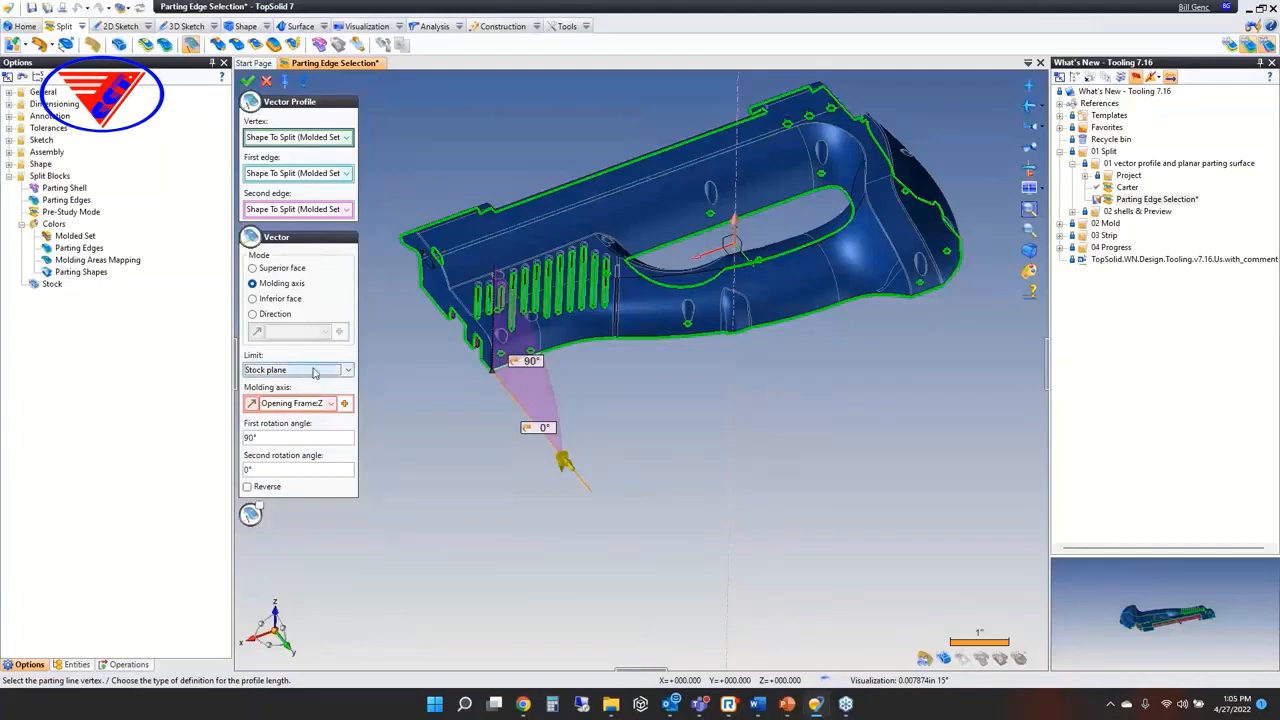
{"action": "left_click", "coordinate": [312, 372]}
{"action": "left_click", "coordinate": [312, 406]}
{"action": "left_click", "coordinate": [320, 389]}
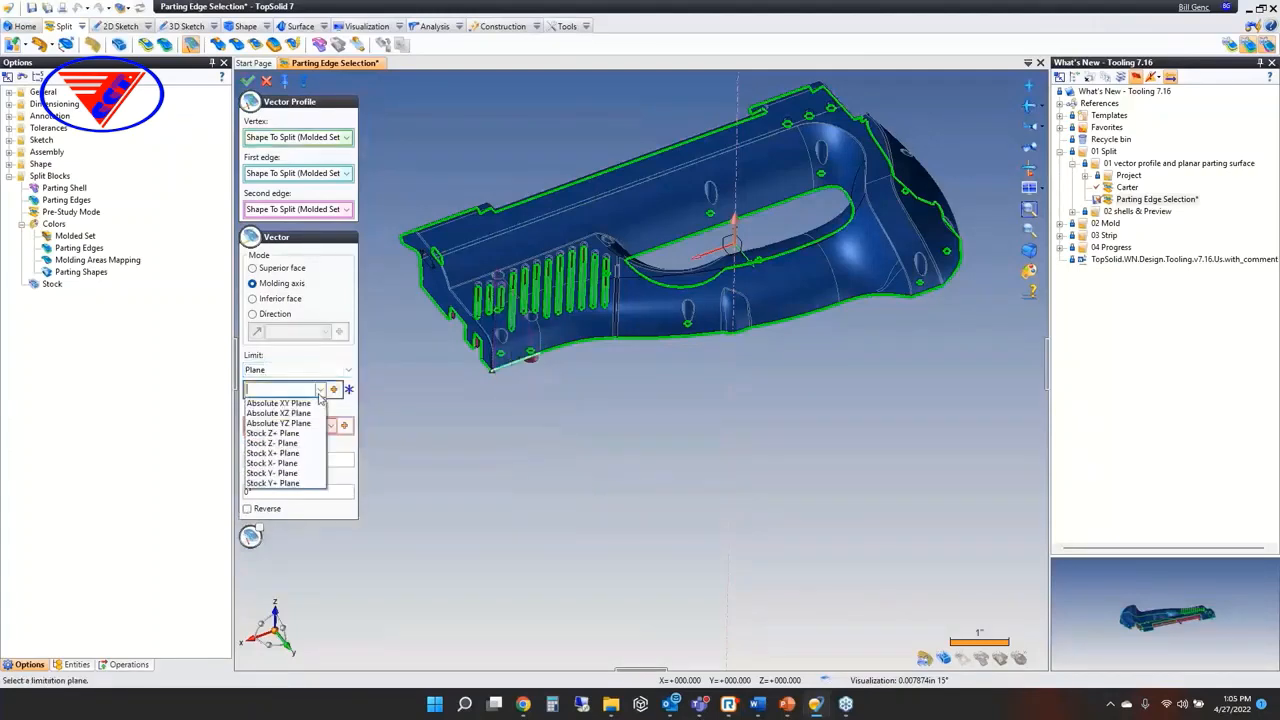
{"action": "left_click", "coordinate": [288, 486]}
{"action": "middle_click_drag", "start_coordinate": [517, 449], "coordinate": [330, 260]}
{"action": "left_click", "coordinate": [267, 80]}
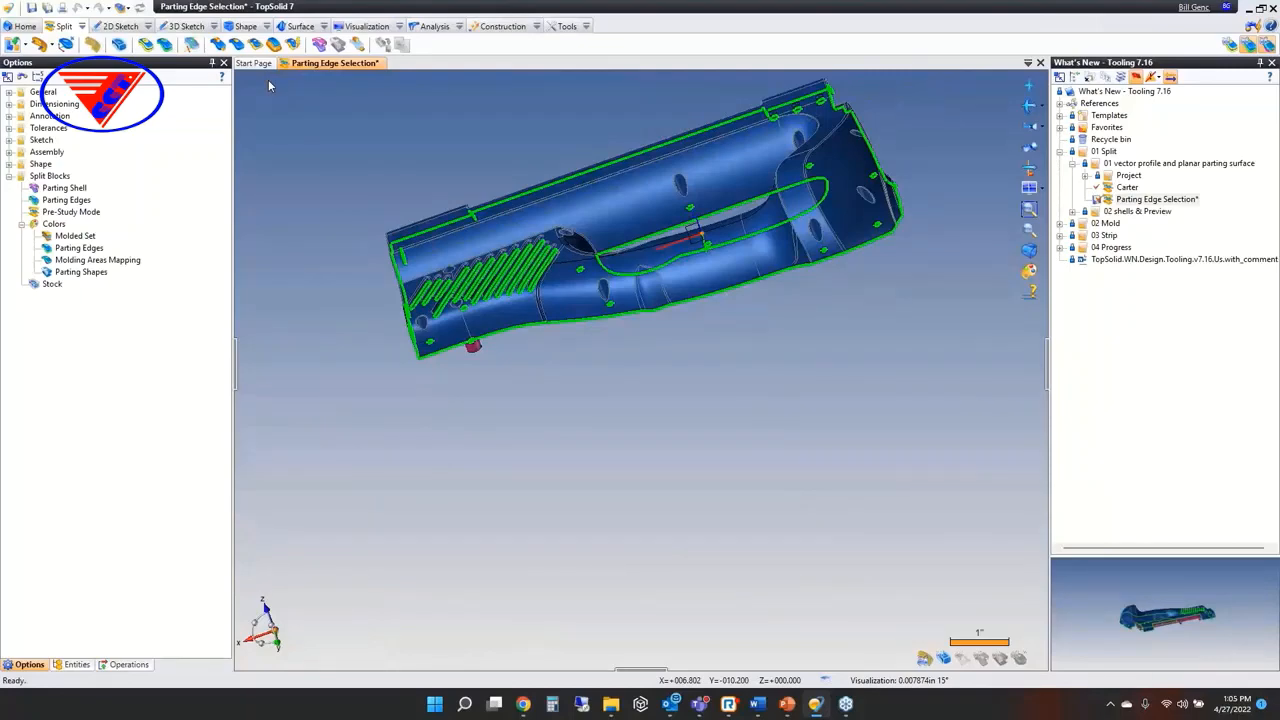
- Switch to the PowerPoint slide show and advance to the Planar Parting Surfaces slide
{"action": "mouse_move", "coordinate": [788, 705]}
{"action": "left_click", "coordinate": [790, 672]}
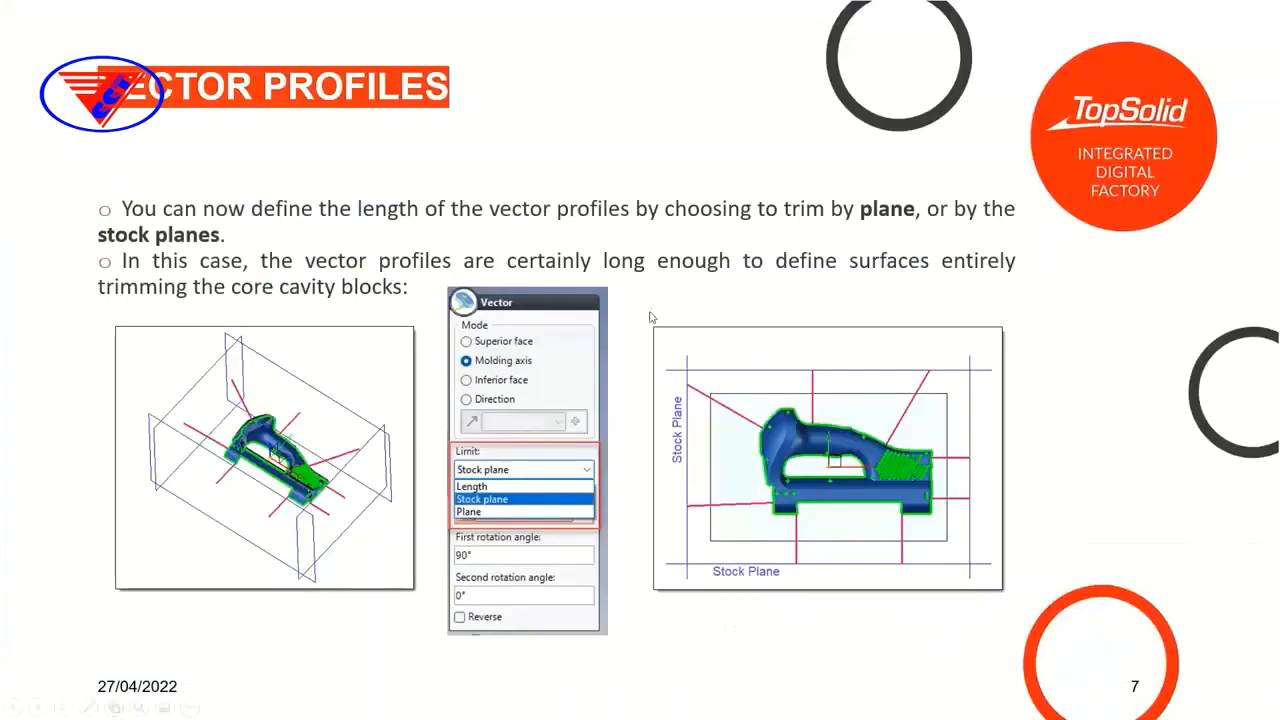
{"action": "left_click", "coordinate": [652, 313]}
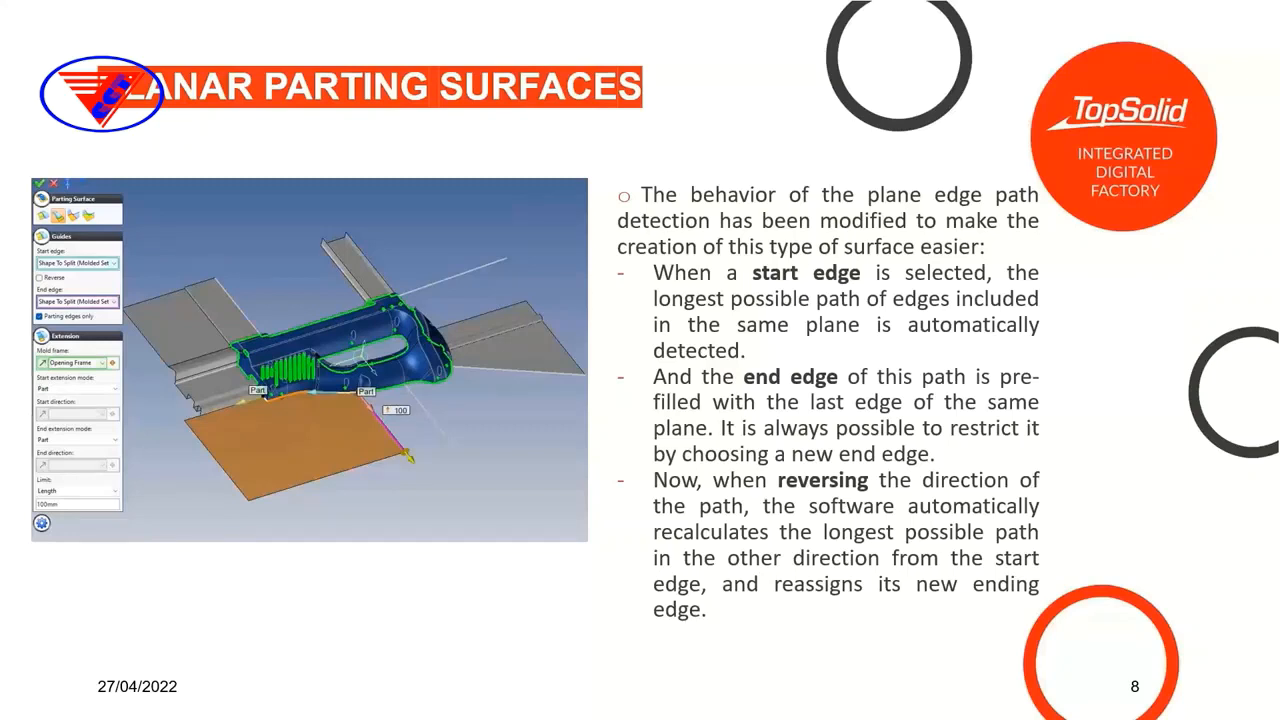
- Switch to TopSolid and try a planar parting surface whose start edge lies at the slotted end's corner
{"action": "key", "text": "super"}
{"action": "left_click", "coordinate": [805, 660]}
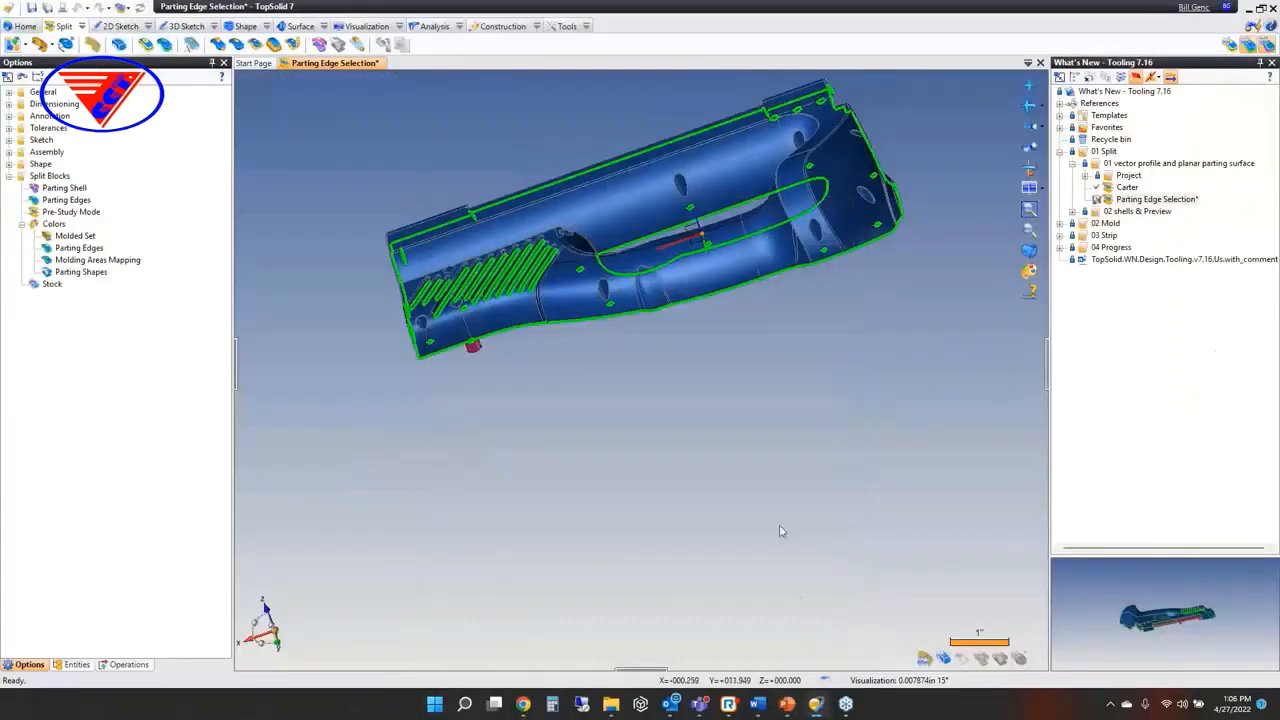
{"action": "middle_click_drag", "start_coordinate": [566, 443], "coordinate": [614, 478]}
{"action": "left_click", "coordinate": [254, 44]}
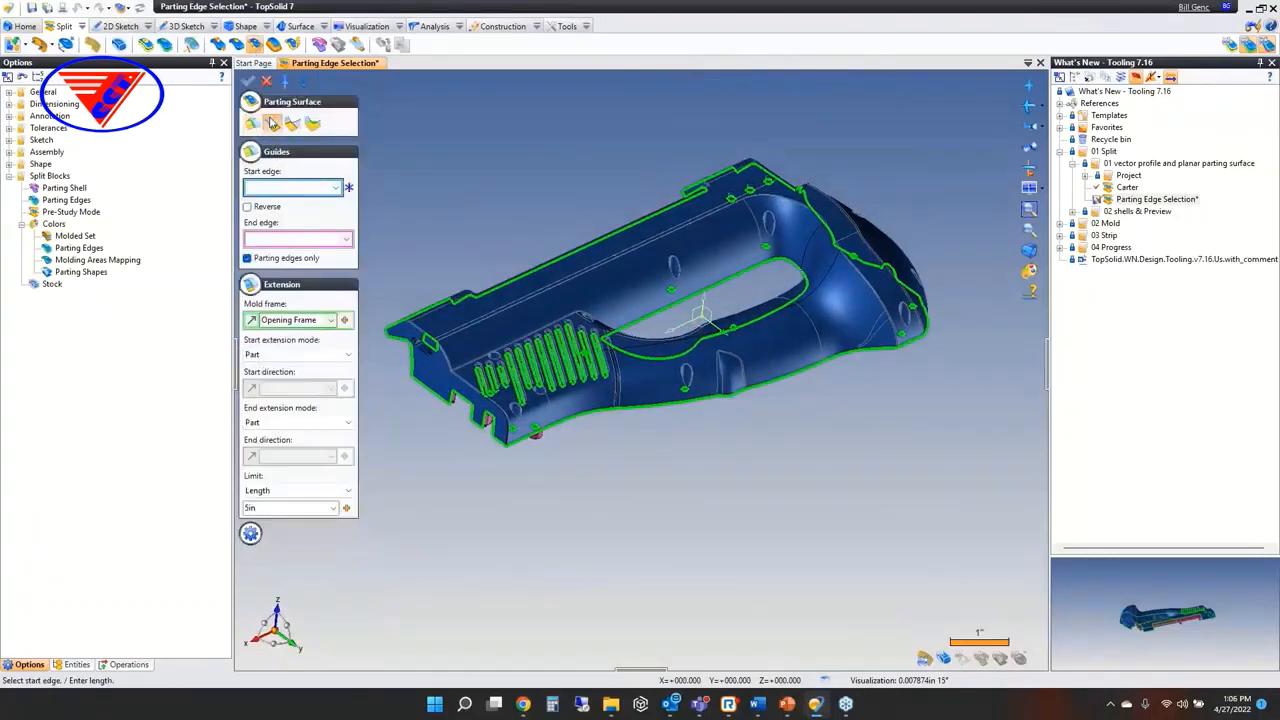
{"action": "left_click", "coordinate": [272, 122]}
{"action": "left_click", "coordinate": [496, 444]}
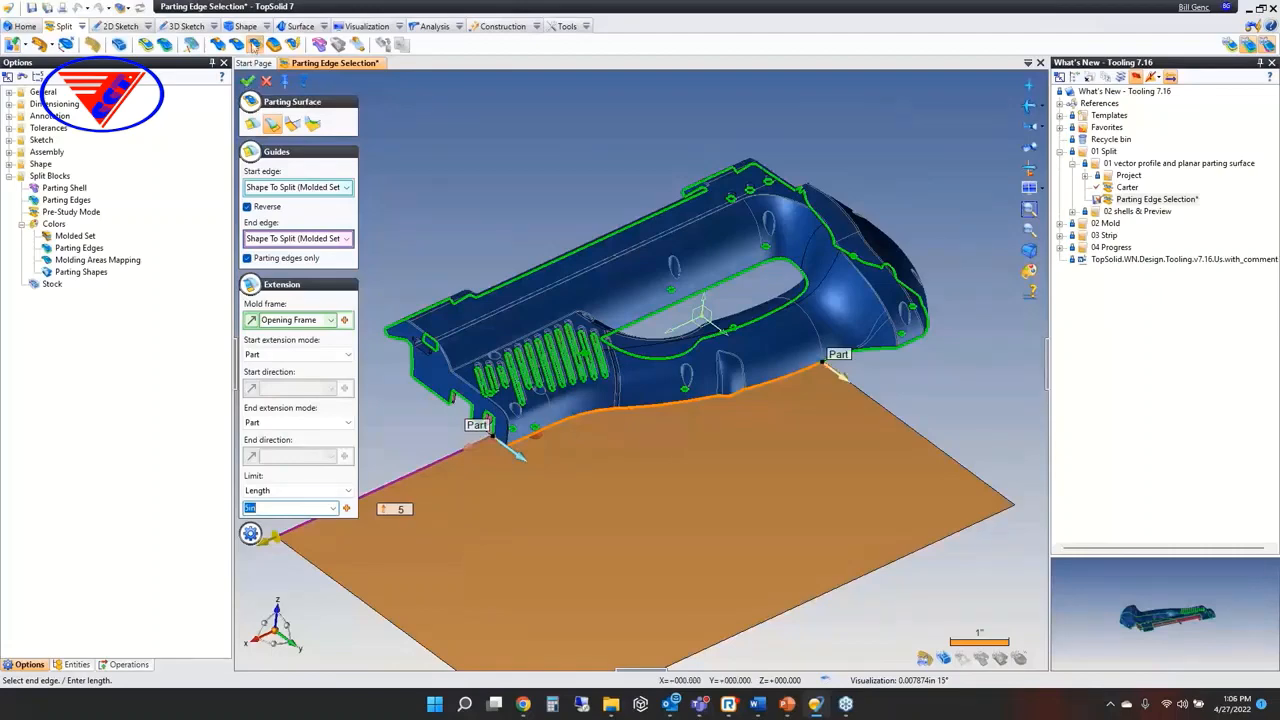
- Restart the planar parting surface from an edge midway along the handle's curved outer side and reverse its path
{"action": "left_click", "coordinate": [251, 122]}
{"action": "left_click", "coordinate": [272, 122]}
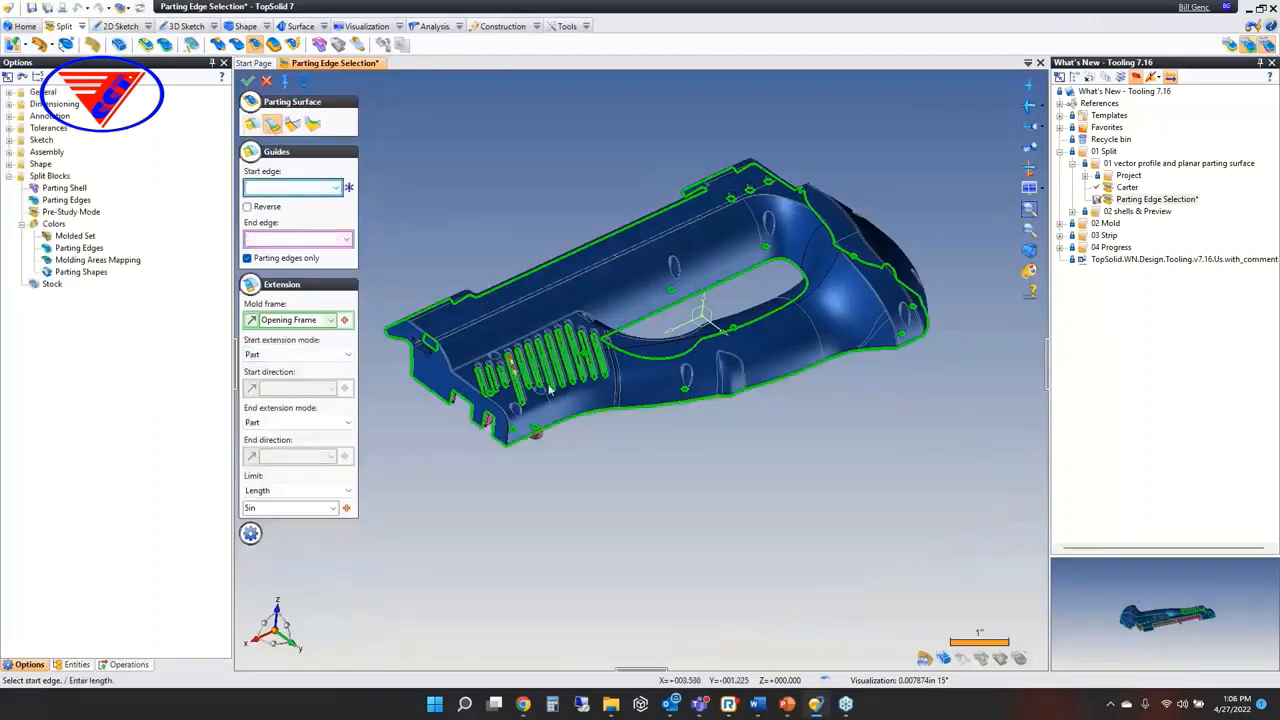
{"action": "left_click", "coordinate": [649, 420]}
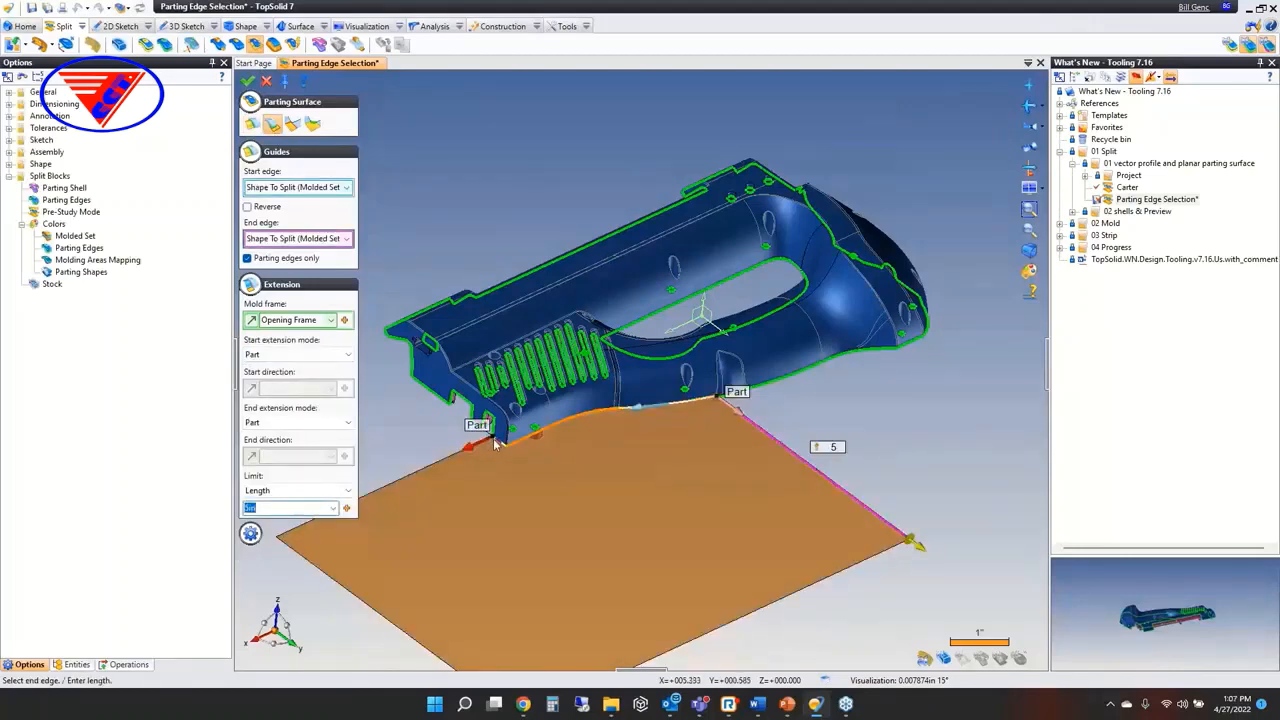
{"action": "left_click", "coordinate": [642, 413]}
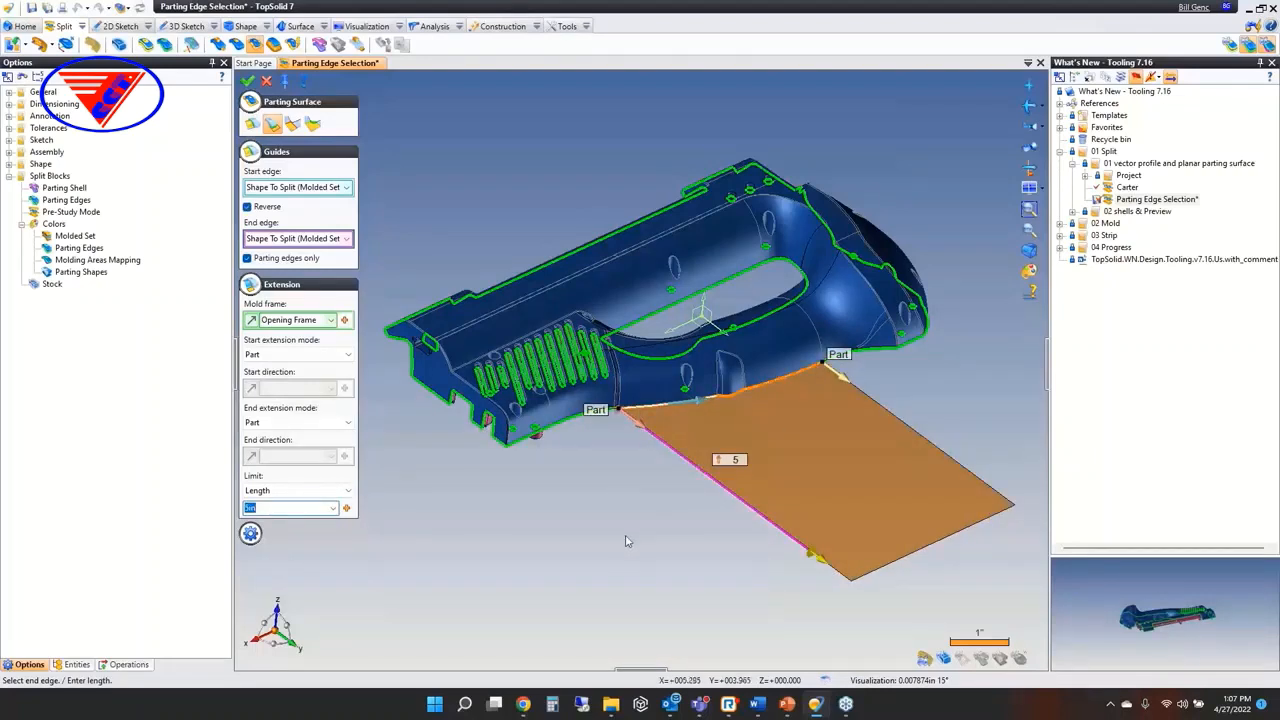
- Restrict the planar parting surface to a nearer end edge by the small side recess, and cancel the command
{"action": "left_click", "coordinate": [277, 238]}
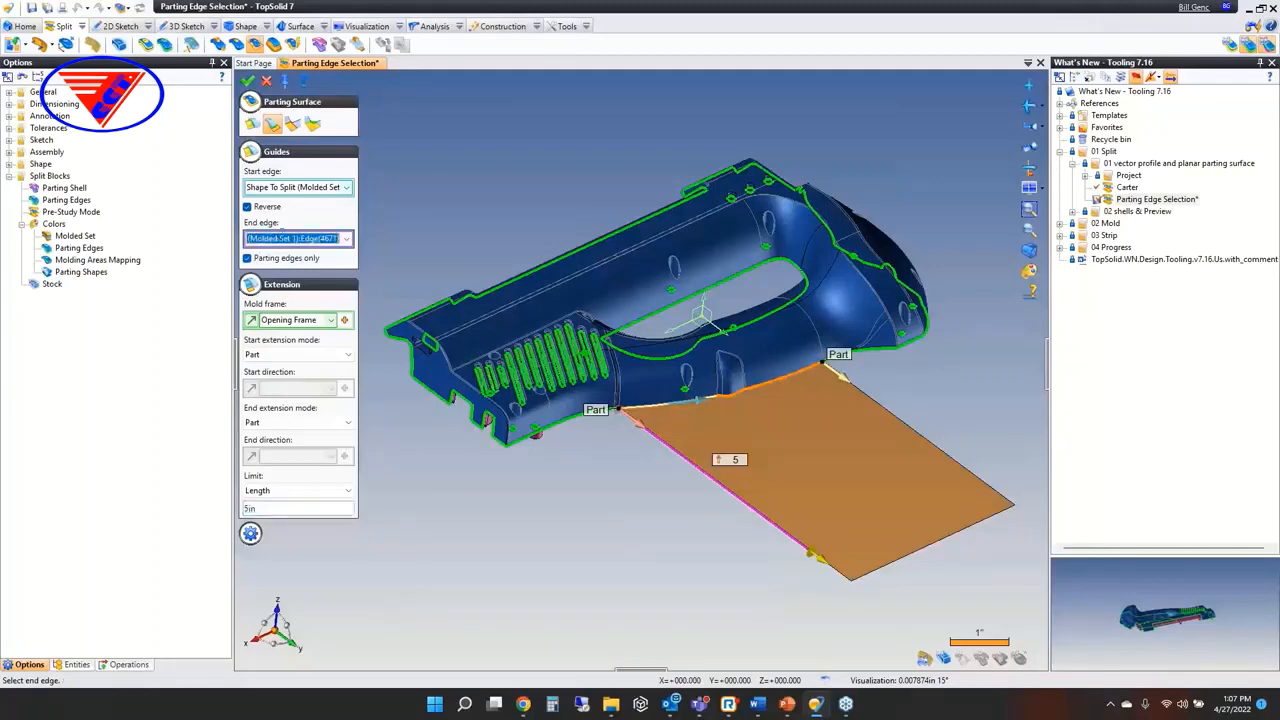
{"action": "scroll", "coordinate": [720, 413], "scroll_direction": "up", "scroll_amount": 3}
{"action": "left_click", "coordinate": [751, 370]}
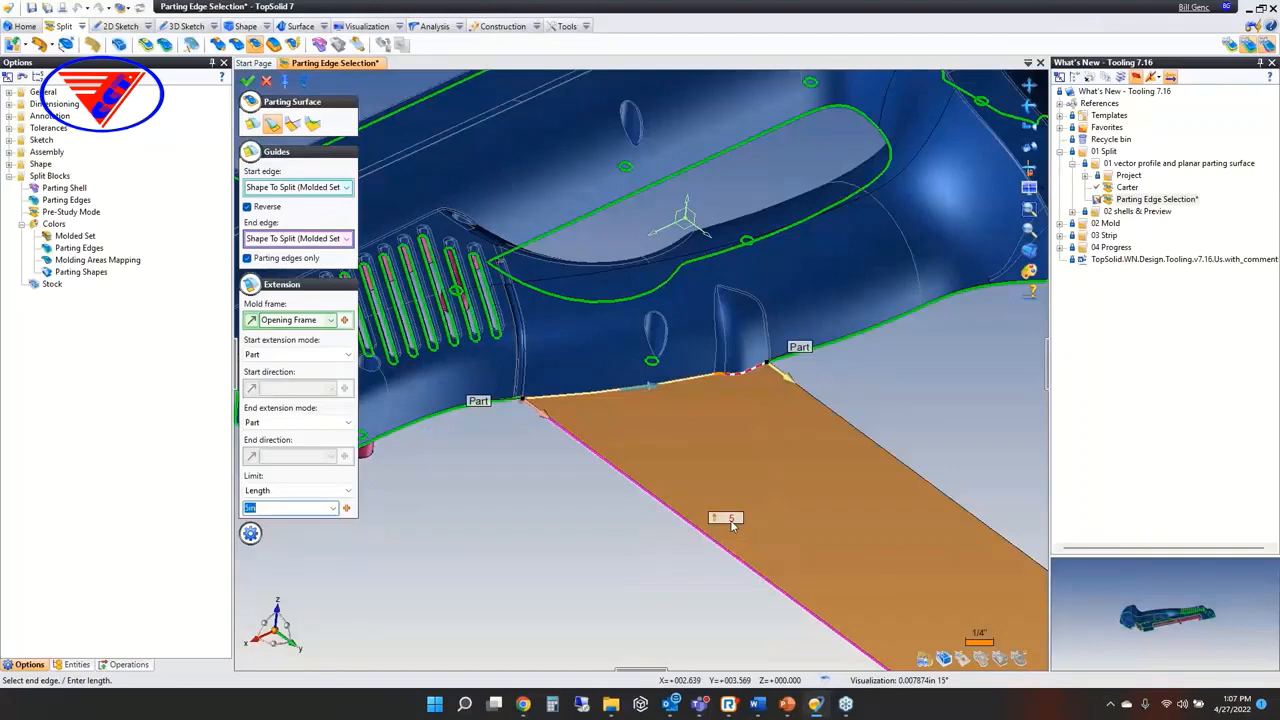
{"action": "key", "text": "Escape"}
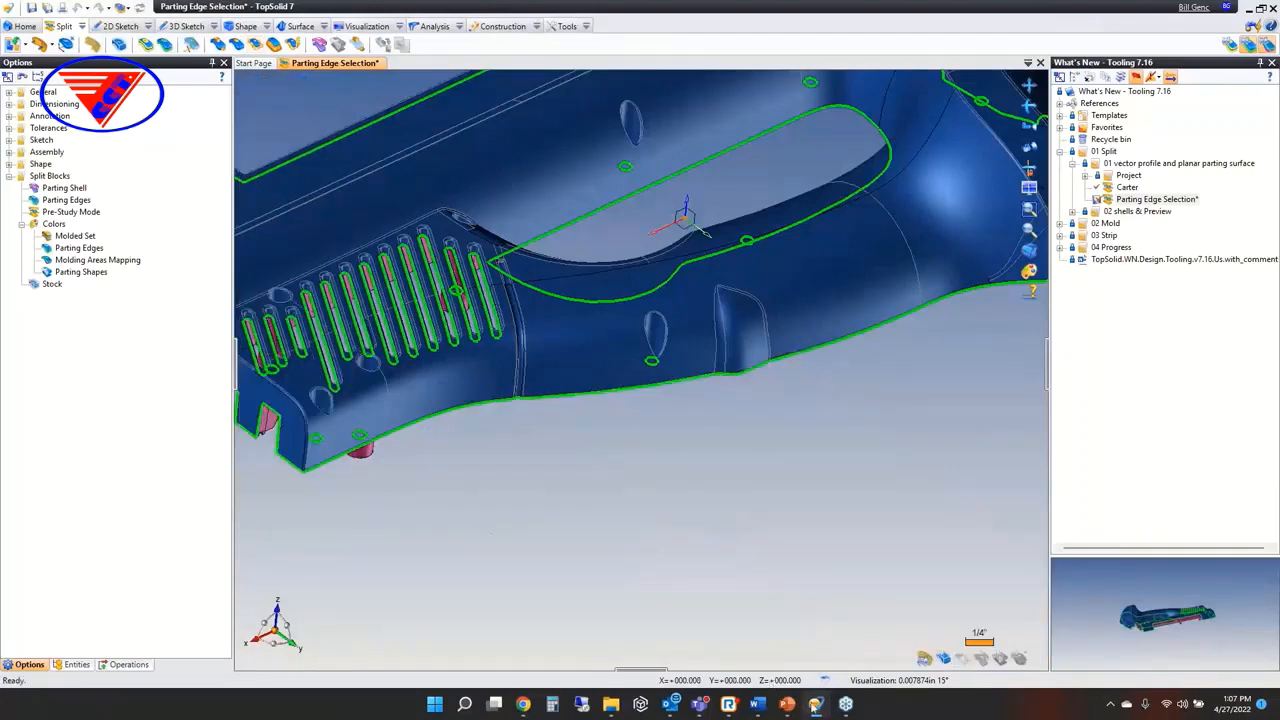
- Switch to the PowerPoint slide show and advance to the Automatic Parting Surfaces slide
{"action": "mouse_move", "coordinate": [787, 704]}
{"action": "left_click", "coordinate": [765, 625]}
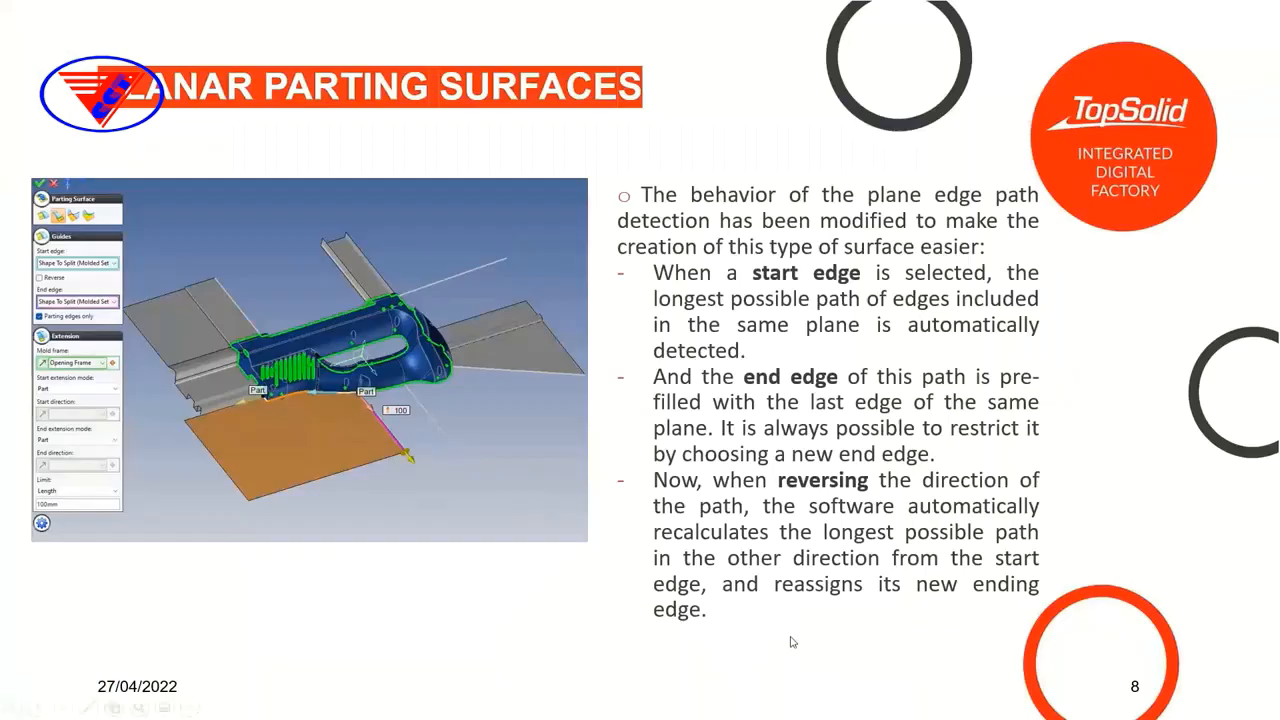
{"action": "left_click", "coordinate": [725, 446]}
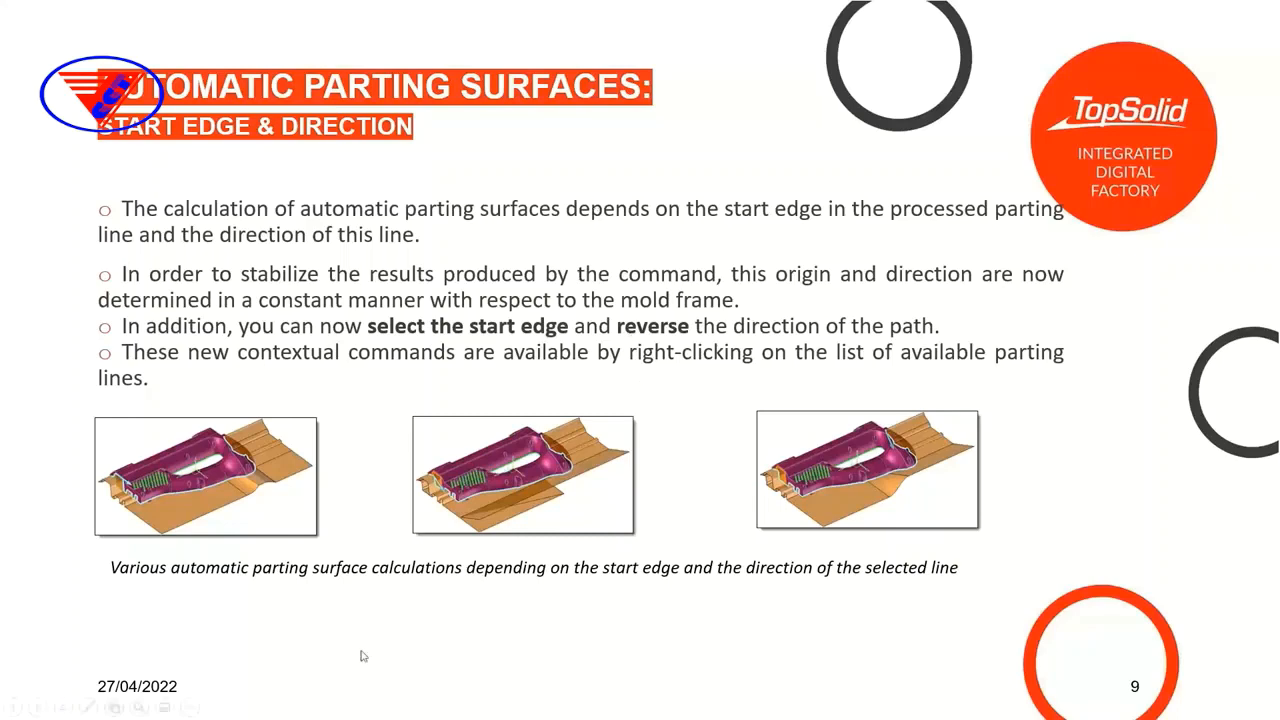
- Switch to TopSolid and start Automatic Parting Surfaces with the parting line defined by a start edge and an end edge
{"action": "key", "text": "super"}
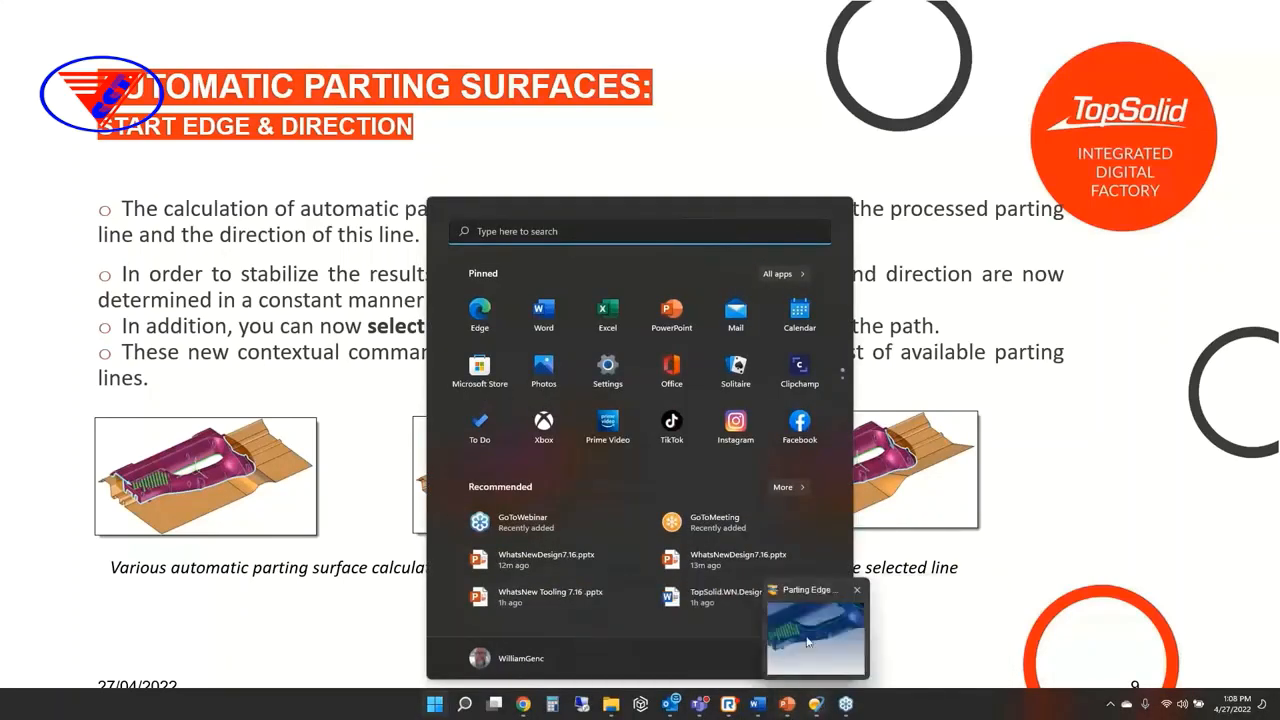
{"action": "left_click", "coordinate": [787, 630]}
{"action": "scroll", "coordinate": [549, 517], "scroll_direction": "down", "scroll_amount": 5}
{"action": "middle_click_drag", "start_coordinate": [509, 534], "coordinate": [361, 466]}
{"action": "left_click", "coordinate": [291, 44]}
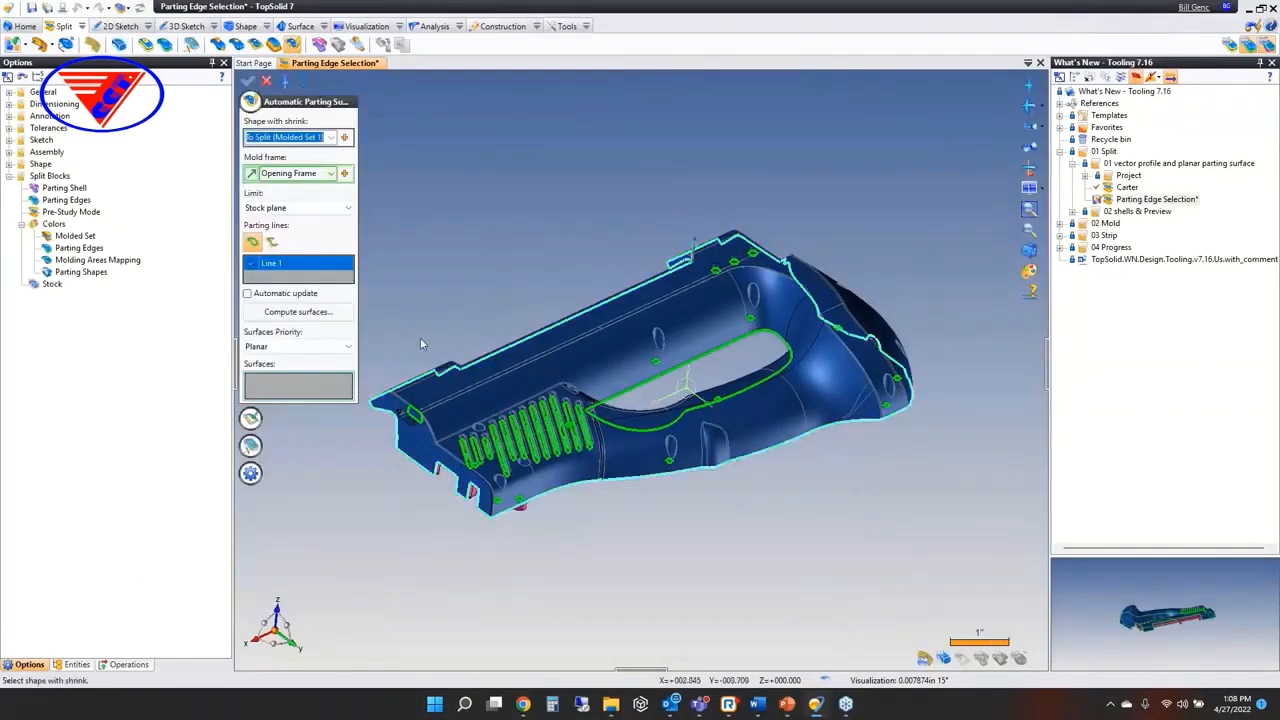
{"action": "left_click", "coordinate": [273, 244]}
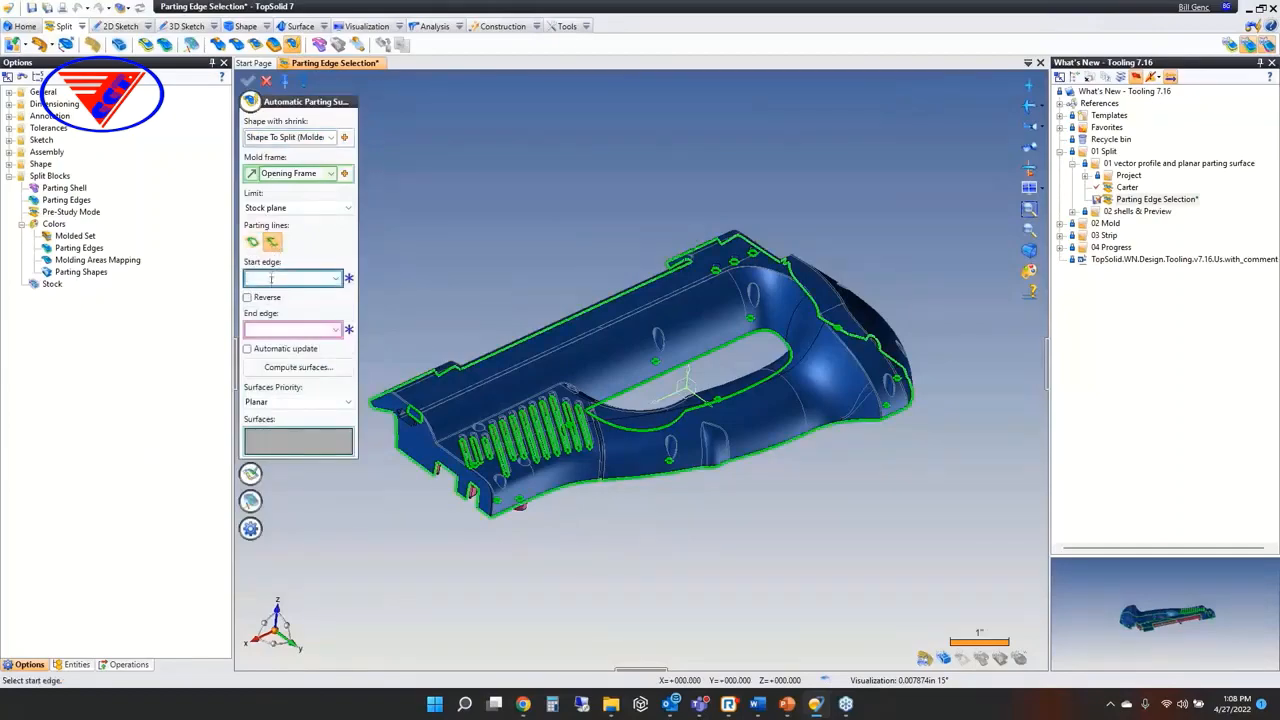
- Set the start edge to the straight parting edge beside the end flange's outer corner and reverse the path direction
{"action": "middle_click_drag", "start_coordinate": [362, 424], "coordinate": [514, 491]}
{"action": "scroll", "coordinate": [514, 491], "scroll_direction": "up", "scroll_amount": 6}
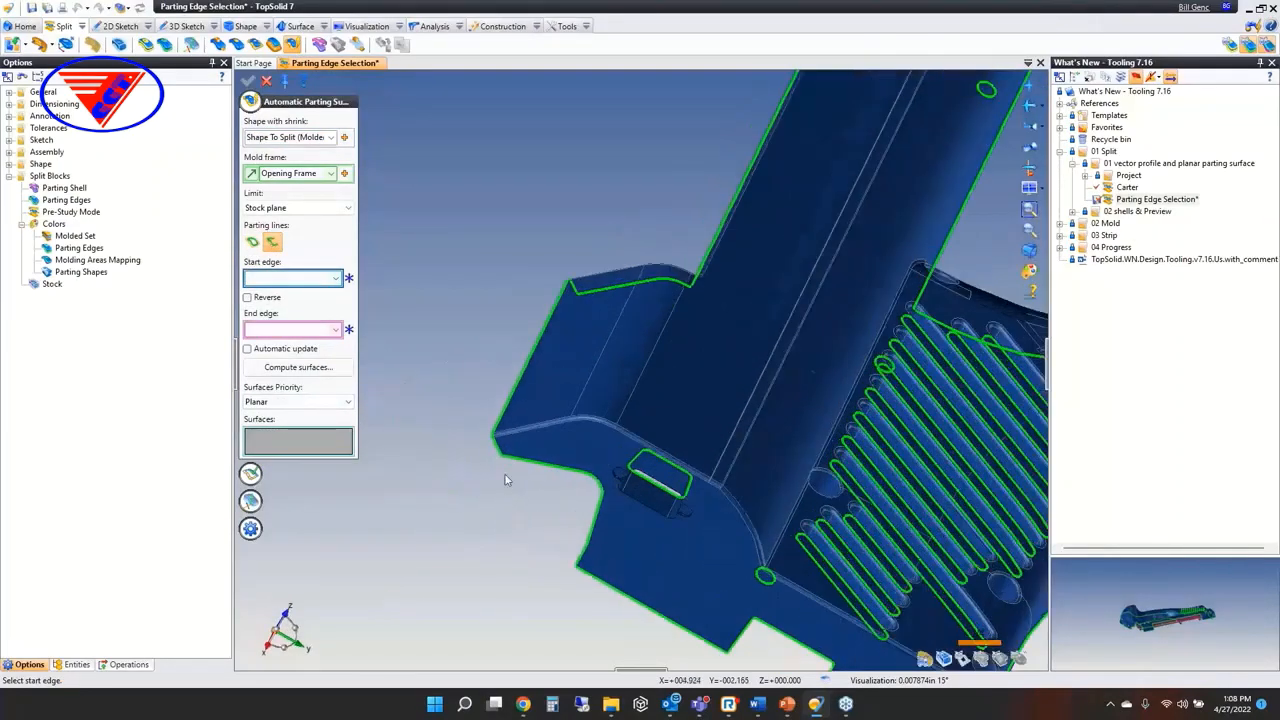
{"action": "left_click", "coordinate": [498, 436]}
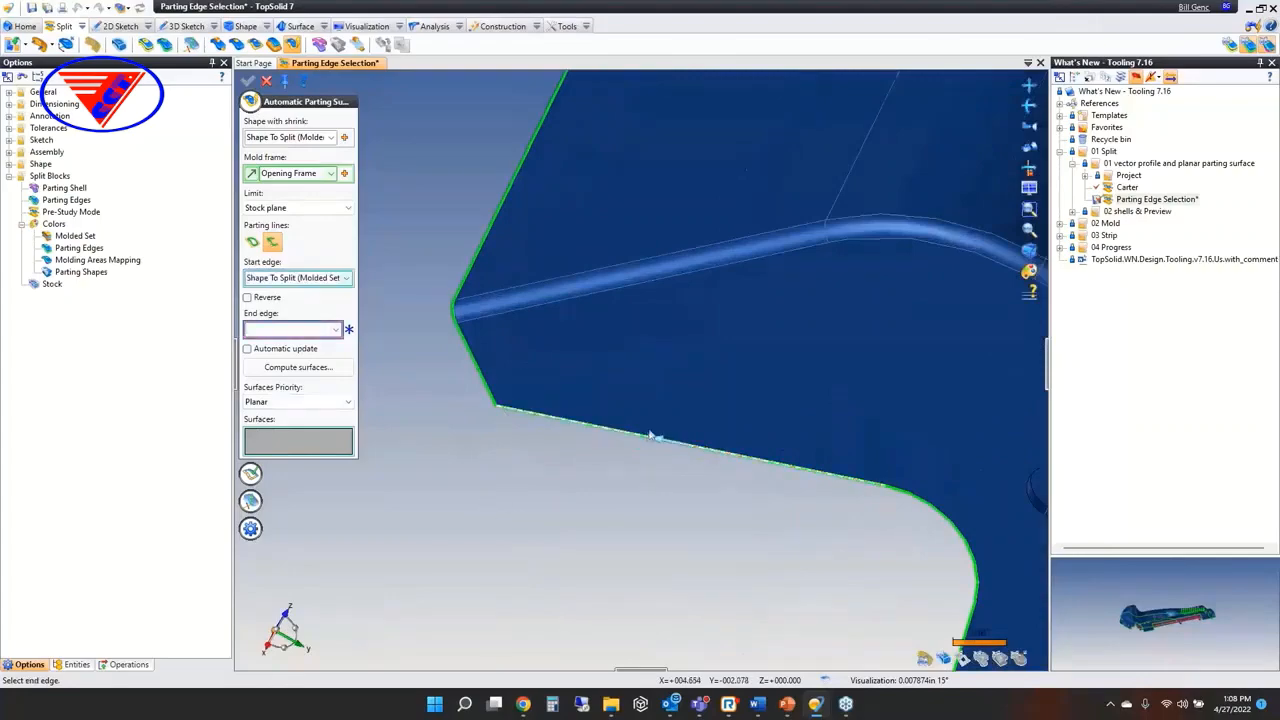
{"action": "left_click", "coordinate": [656, 440]}
{"action": "scroll", "coordinate": [388, 345], "scroll_direction": "down", "scroll_amount": 5}
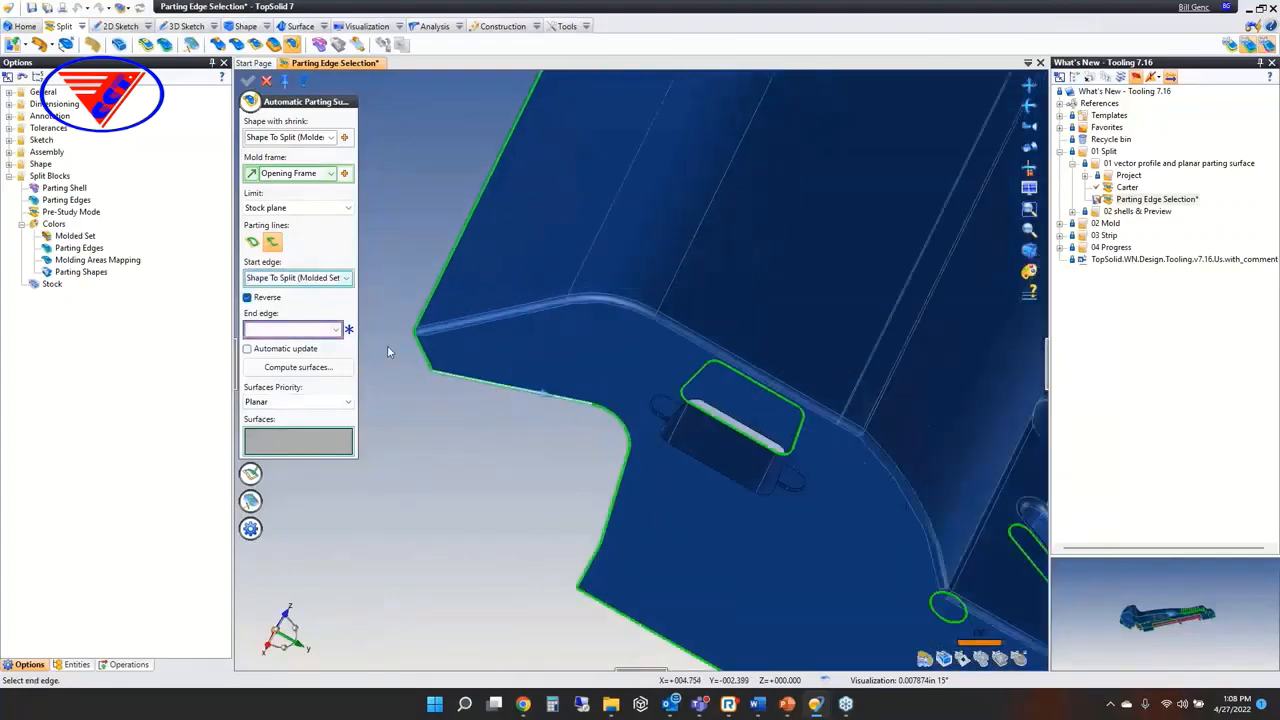
- Choose the end edge at the handle's opposite, rounded end and compute the automatic parting surfaces
{"action": "middle_click_drag", "start_coordinate": [380, 387], "coordinate": [546, 513]}
{"action": "left_click", "coordinate": [826, 471]}
{"action": "middle_click_drag", "start_coordinate": [709, 551], "coordinate": [668, 552]}
{"action": "left_click", "coordinate": [290, 368]}
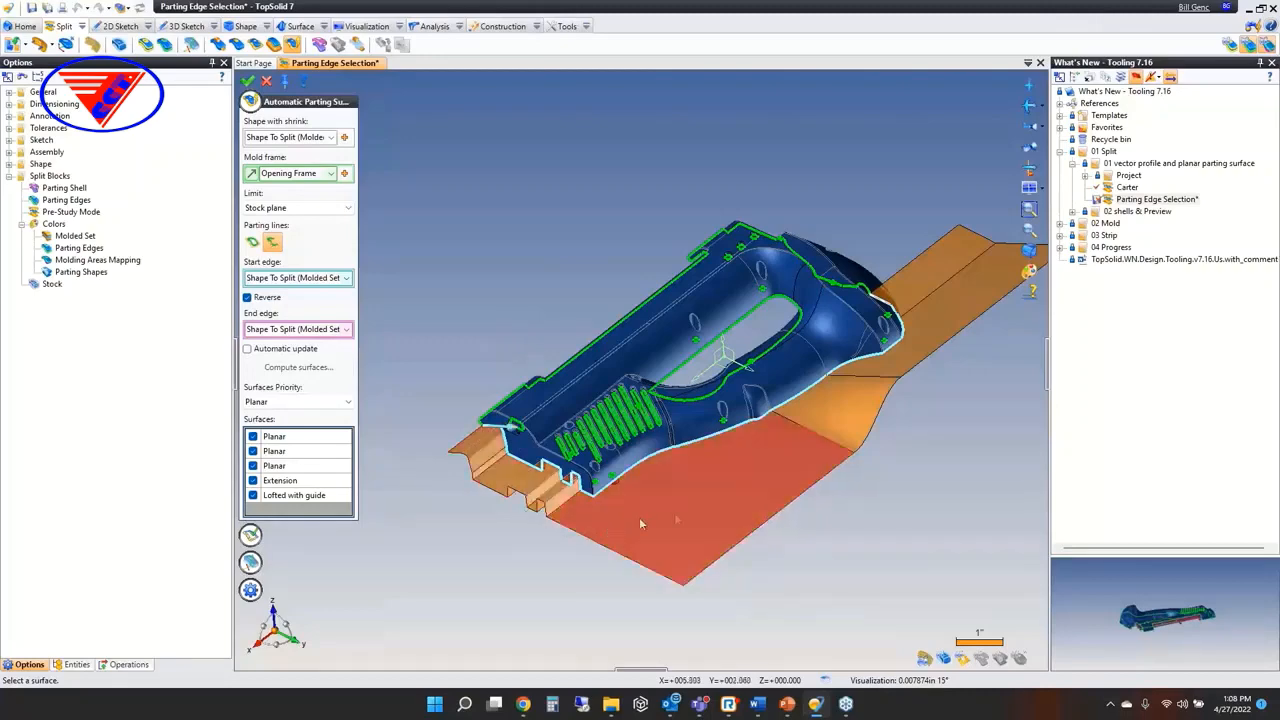
- Create the computed parting surfaces around the handle and close the Automatic Parting Surfaces command
{"action": "middle_click_drag", "start_coordinate": [852, 408], "coordinate": [828, 379]}
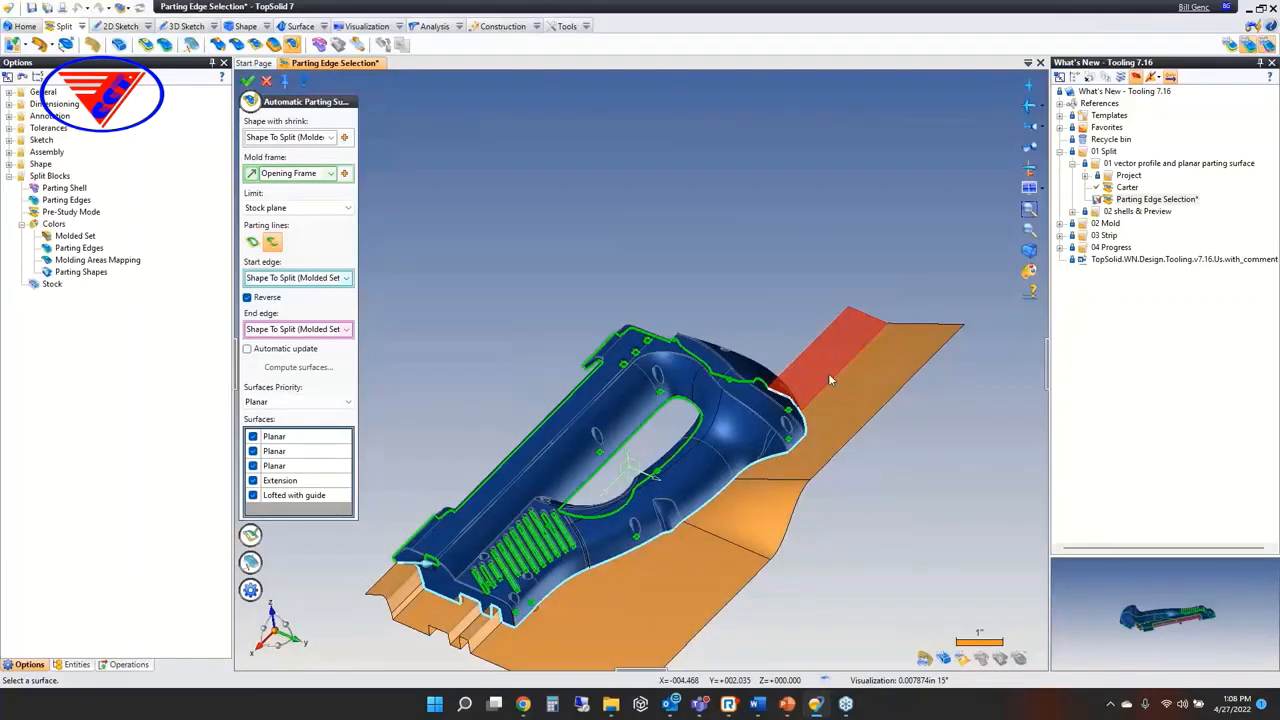
{"action": "left_click", "coordinate": [828, 373]}
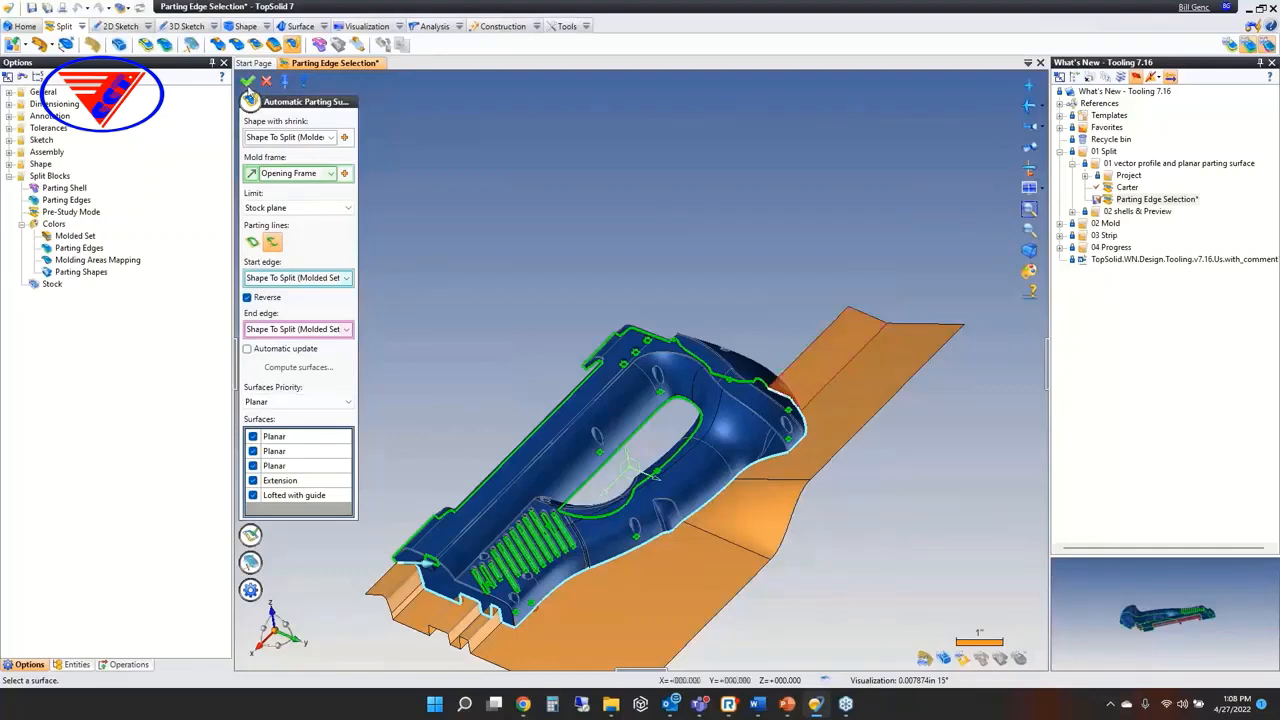
{"action": "left_click", "coordinate": [266, 80]}
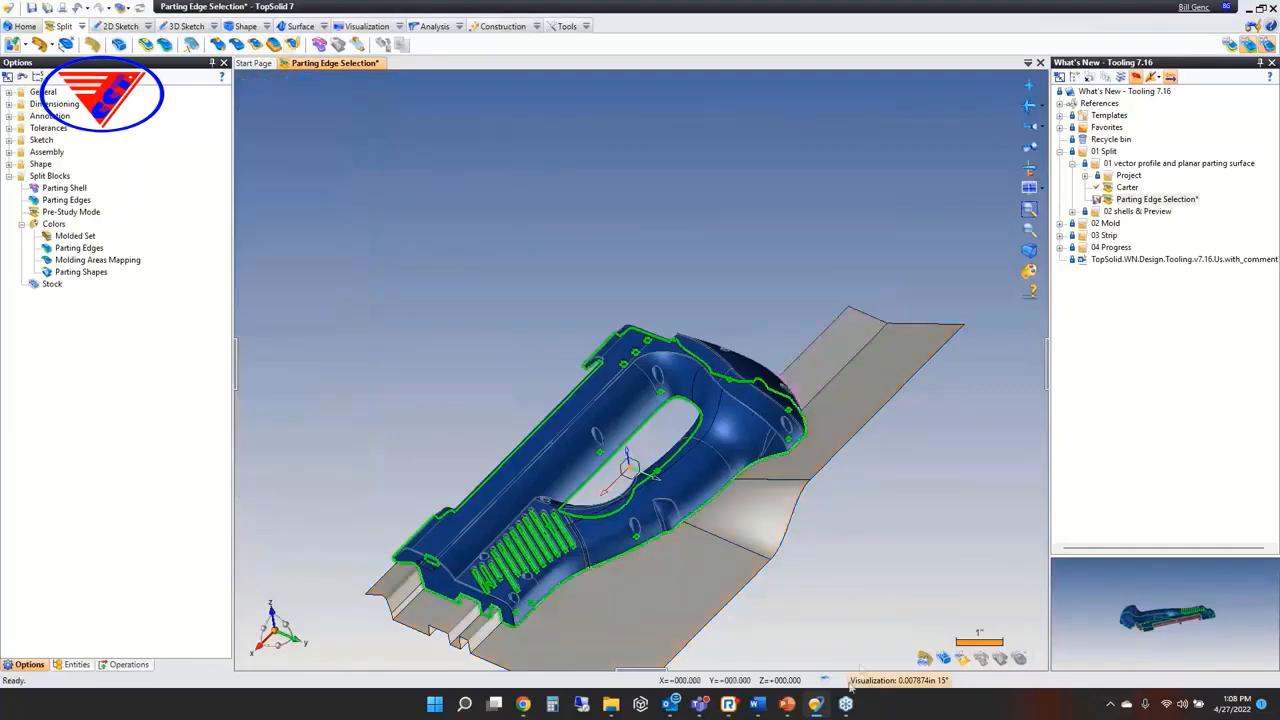
- Switch to the PowerPoint slide show and advance through the Shells & Previews slide to the Summary slide
{"action": "mouse_move", "coordinate": [789, 707]}
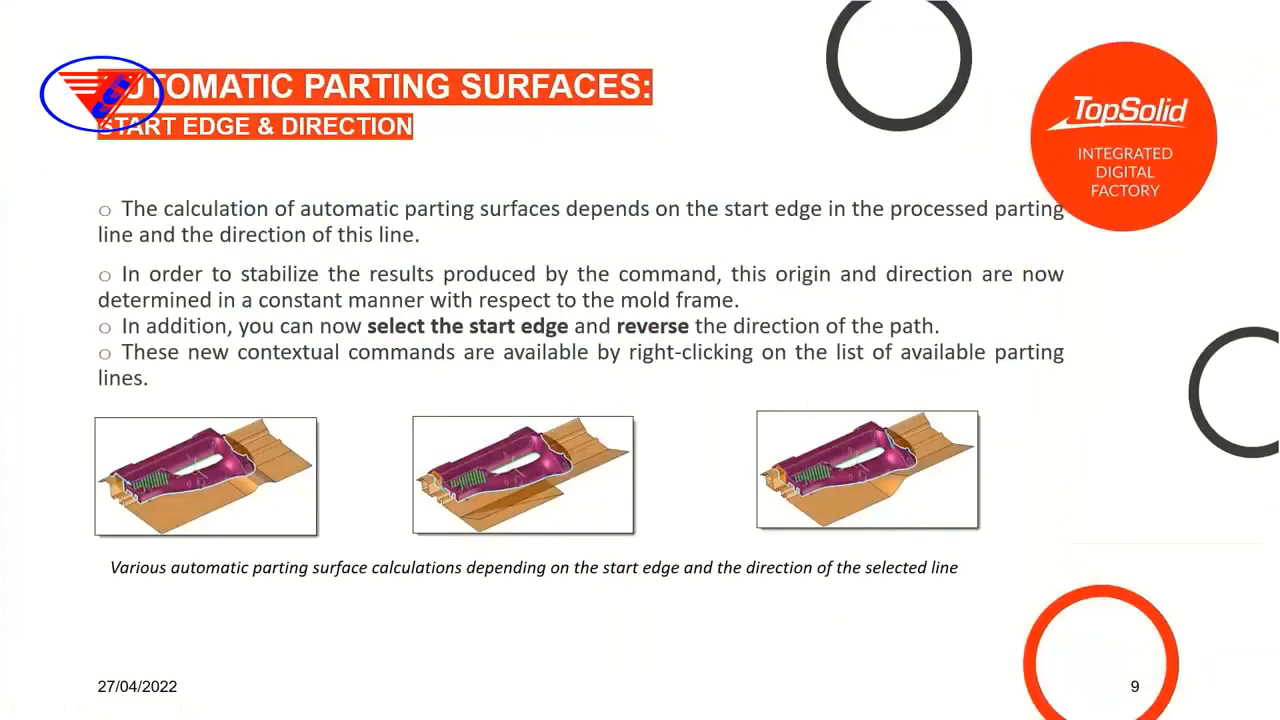
{"action": "left_click", "coordinate": [785, 630]}
{"action": "left_click", "coordinate": [751, 418]}
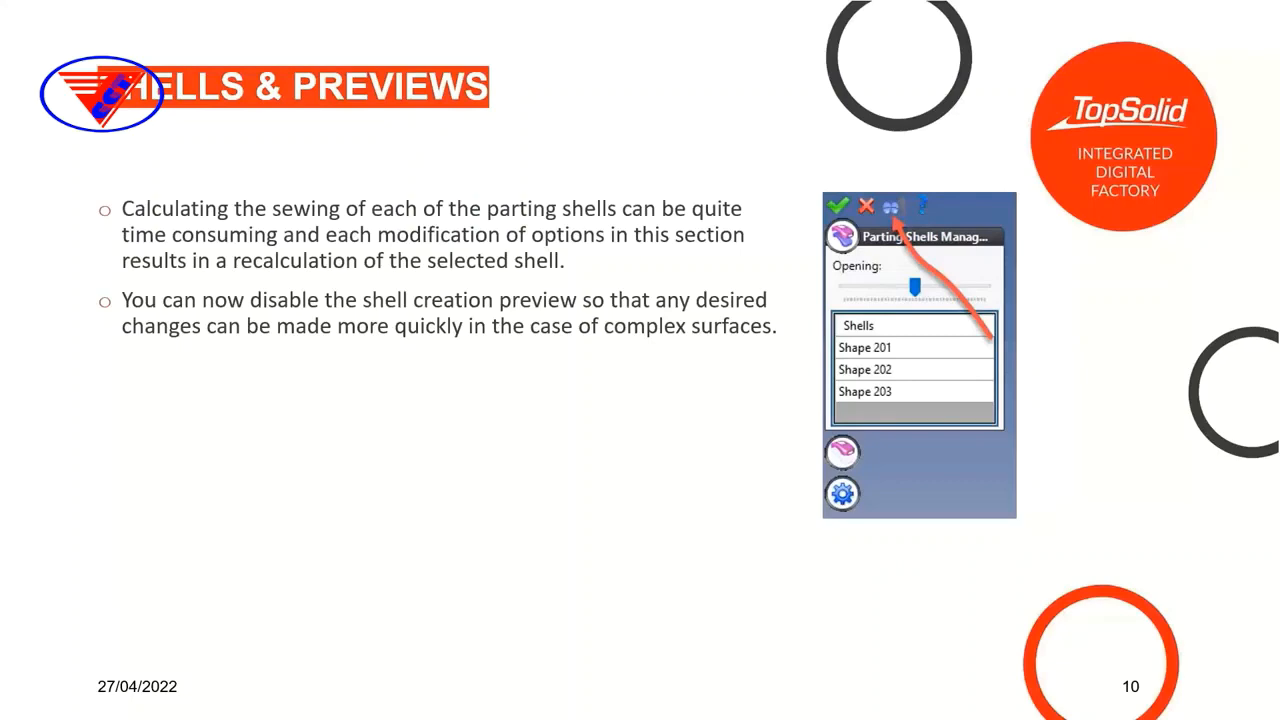
{"action": "left_click", "coordinate": [514, 457]}
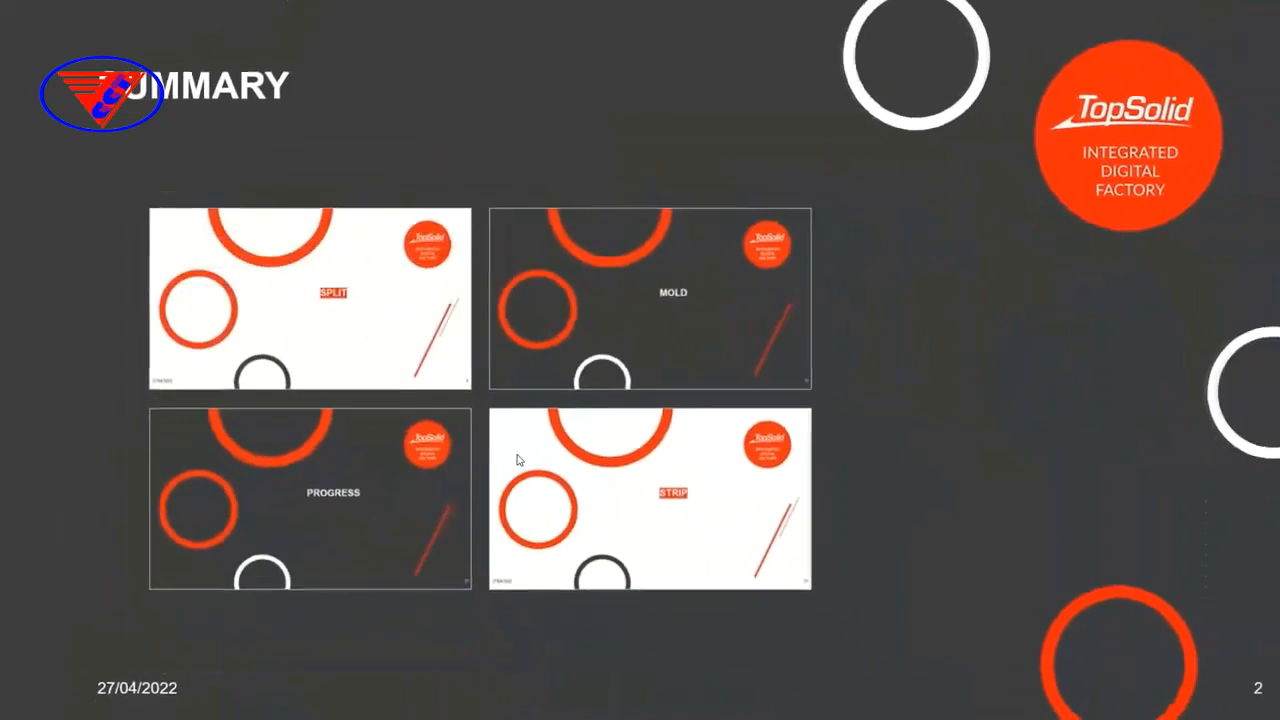
- Open the Mold section from the Summary slide and advance the slide show to the Other Sets slide
{"action": "left_click", "coordinate": [648, 294]}
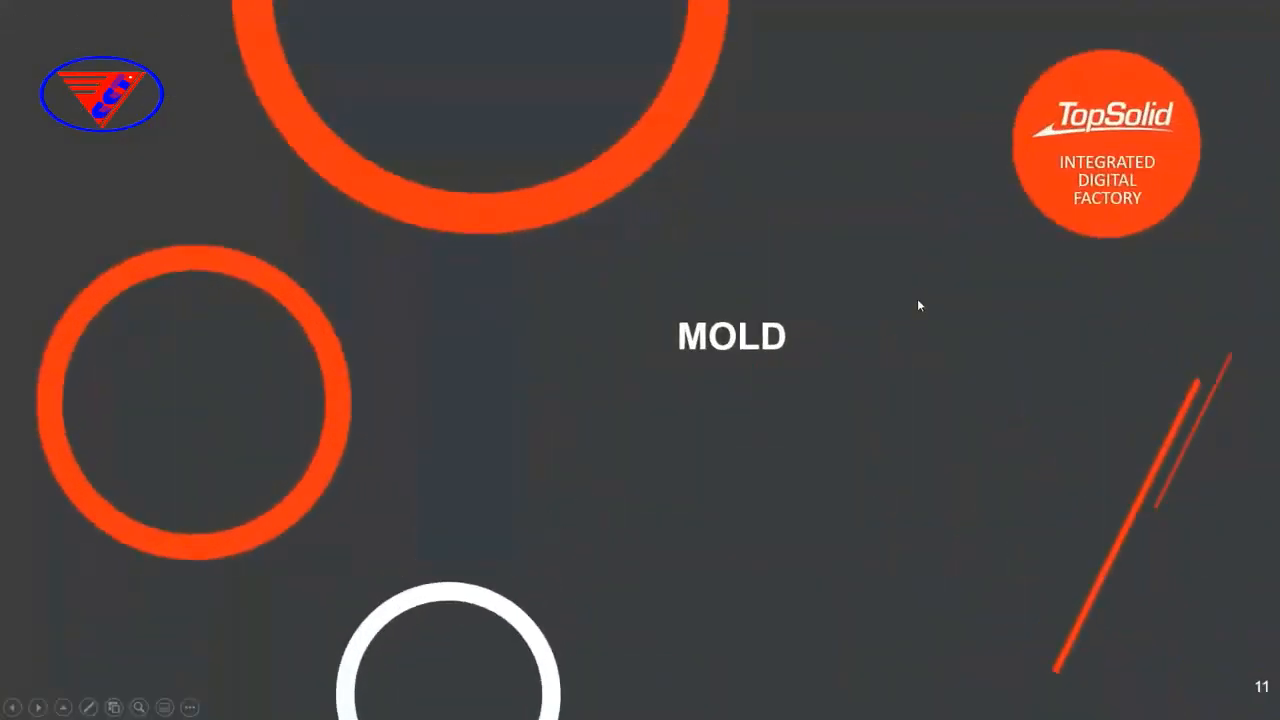
{"action": "left_click", "coordinate": [918, 300]}
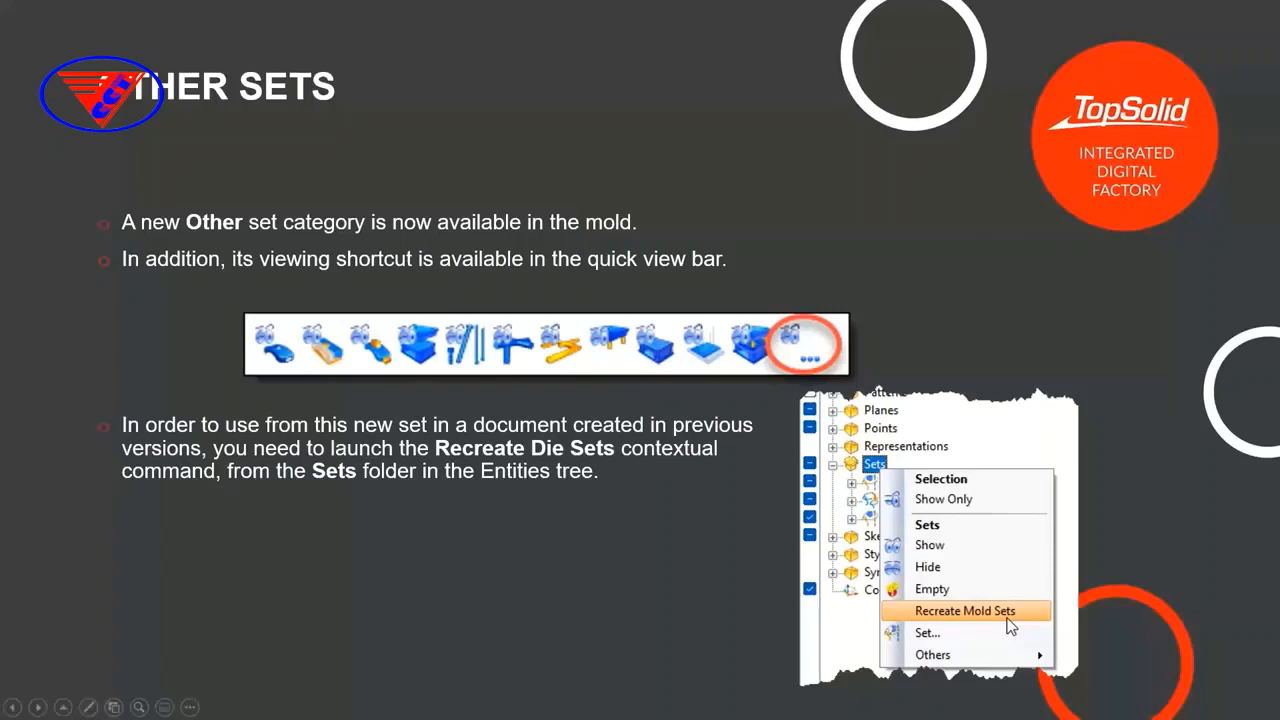
- Switch to TopSolid and close the Parting Edge Selection document without saving its changes
{"action": "key", "text": "super"}
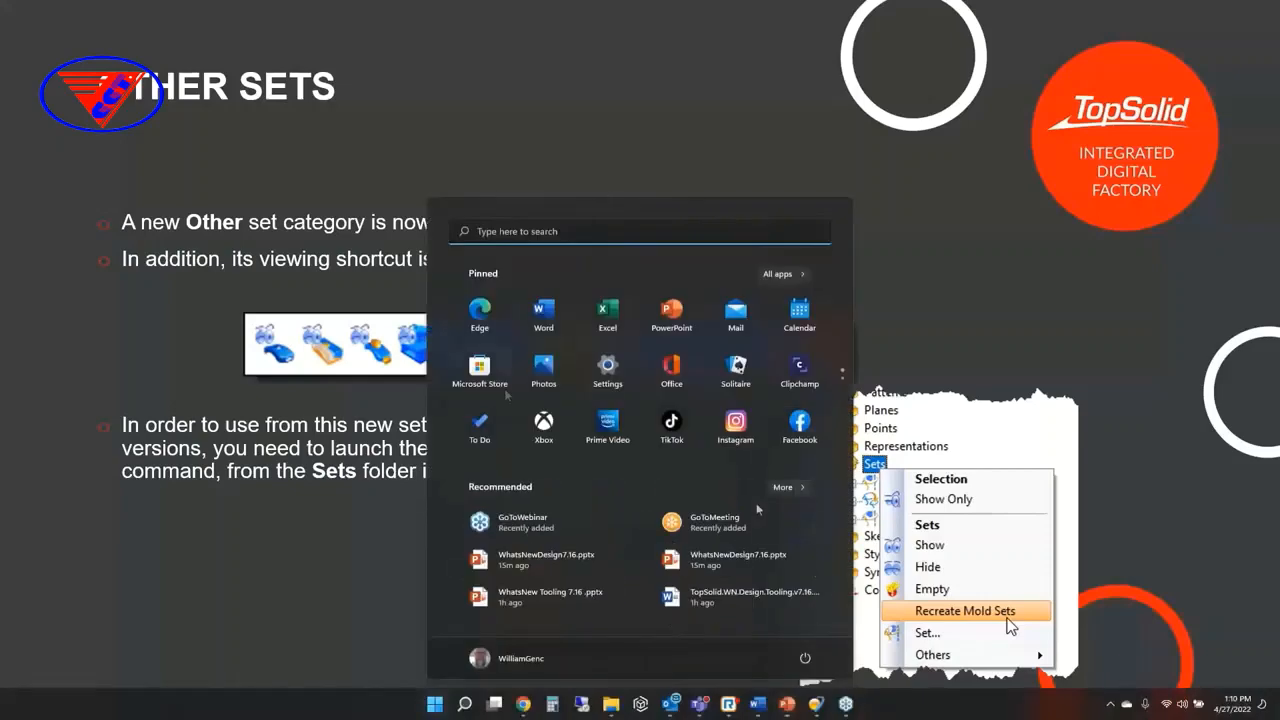
{"action": "left_click", "coordinate": [816, 704]}
{"action": "middle_click", "coordinate": [328, 66]}
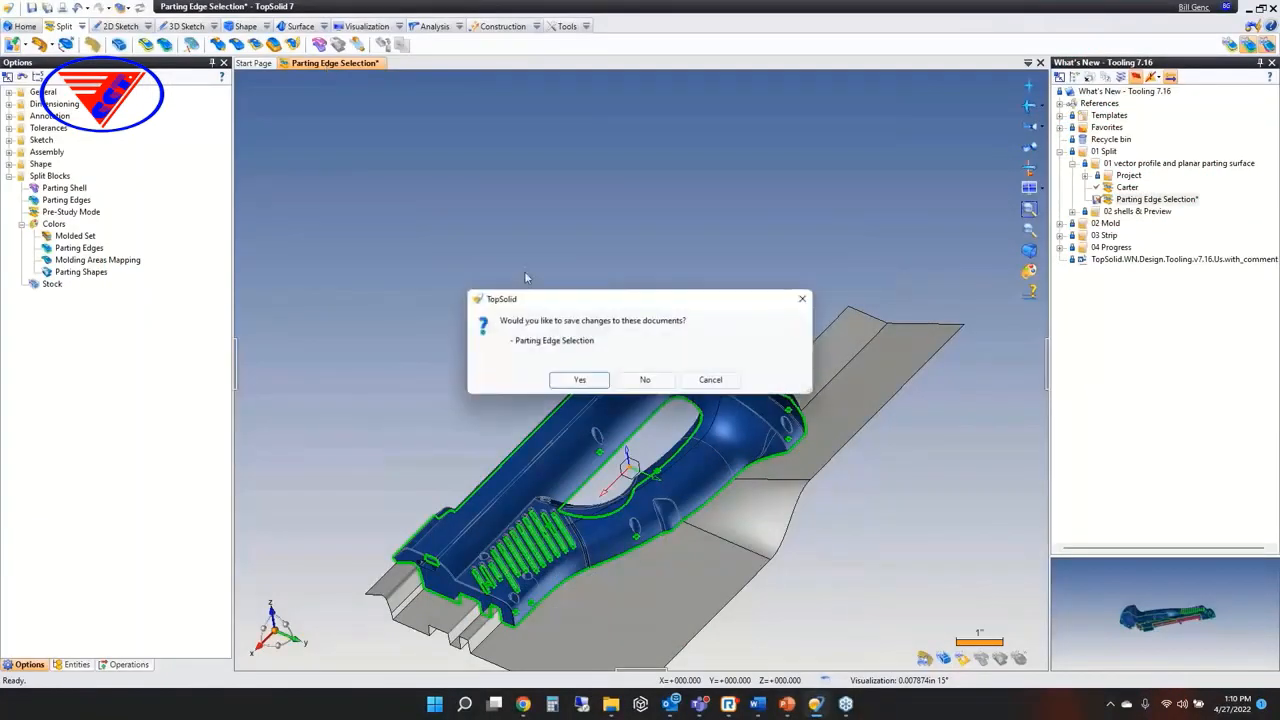
{"action": "left_click", "coordinate": [643, 382]}
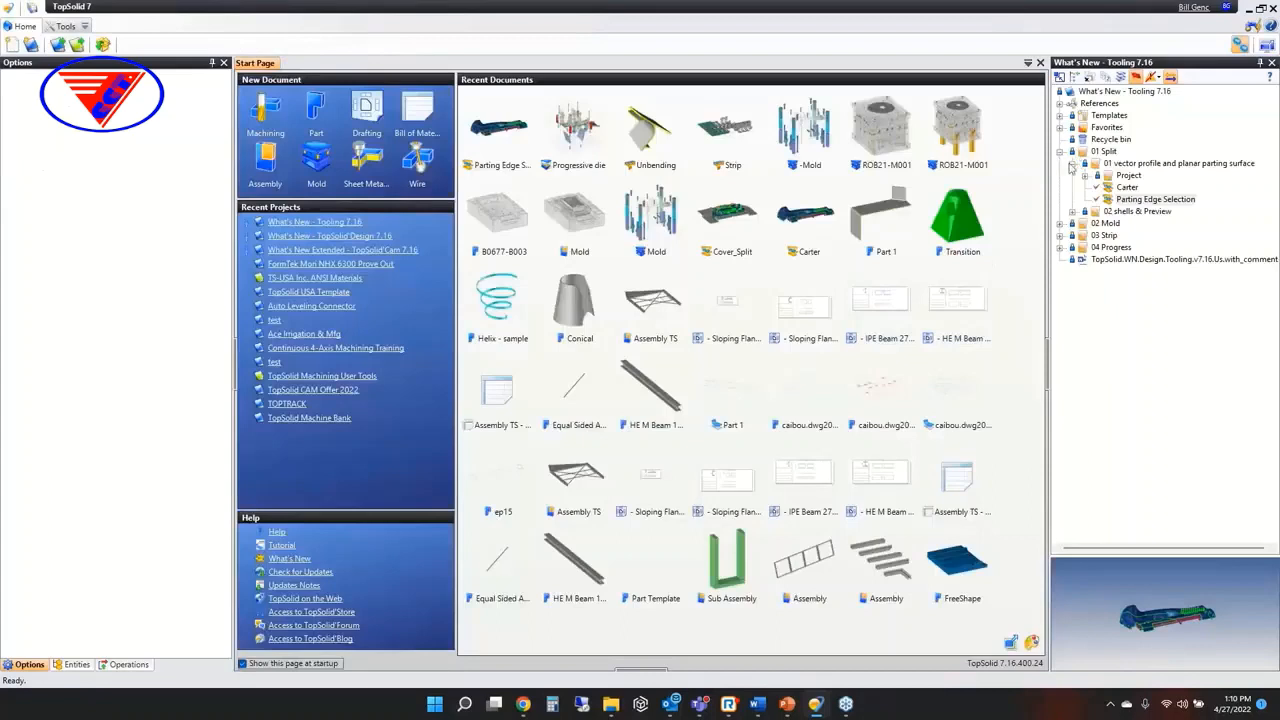
- Collapse the 01 Split folder and open the Mold document from the 01 Mold Set folder under 02 Mold
{"action": "left_click", "coordinate": [1084, 163]}
{"action": "left_click", "coordinate": [1060, 151]}
{"action": "left_click", "coordinate": [1060, 163]}
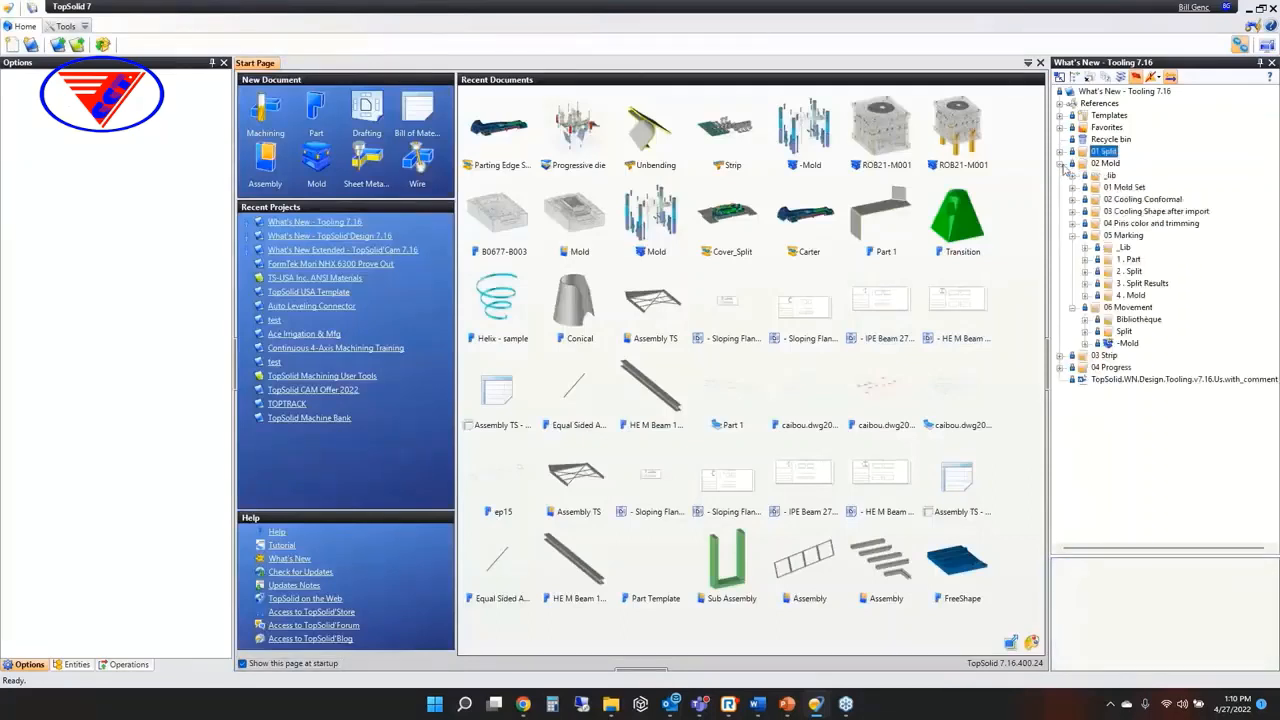
{"action": "left_click", "coordinate": [1072, 235]}
{"action": "left_click", "coordinate": [1072, 247]}
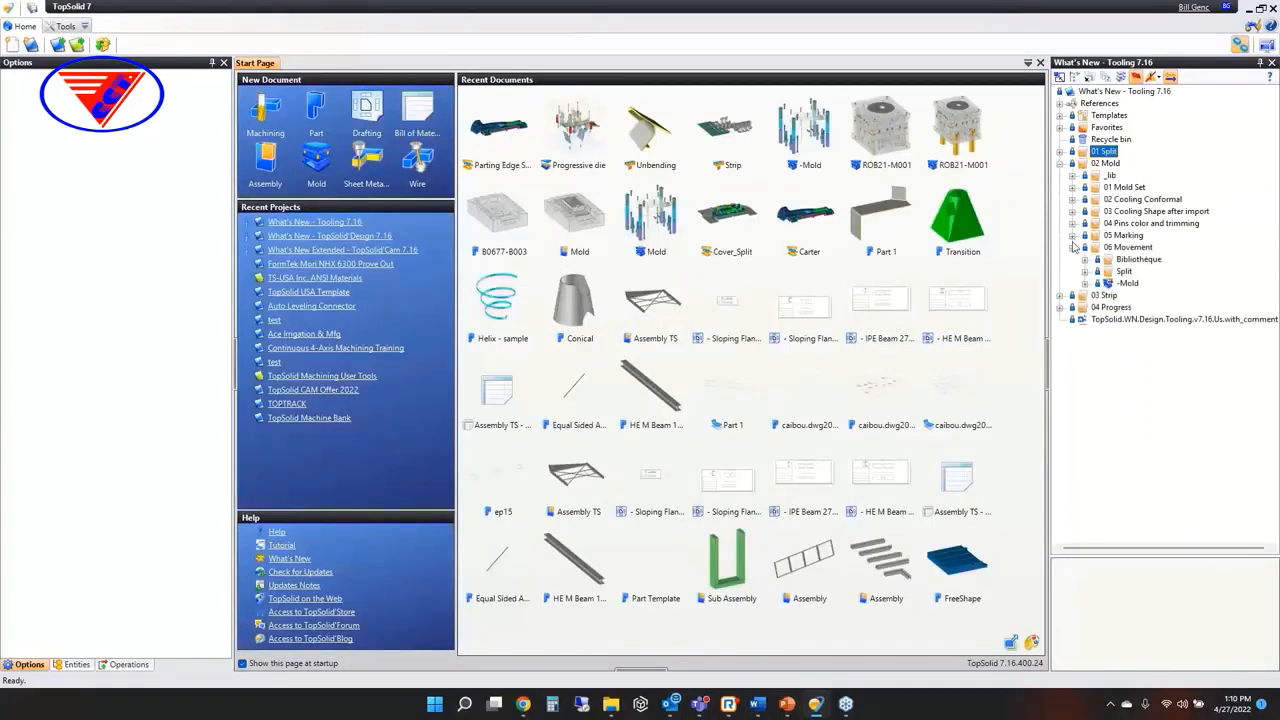
{"action": "left_click", "coordinate": [1072, 187]}
{"action": "double_click", "coordinate": [1126, 213]}
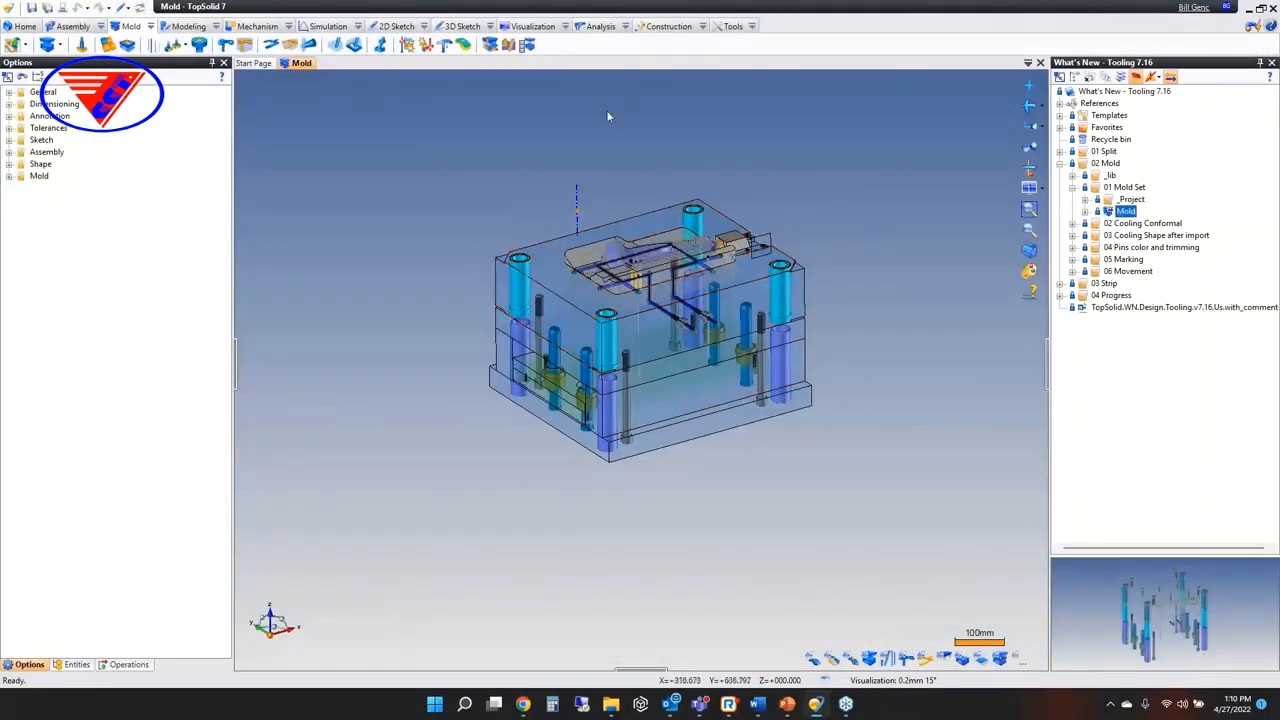
- Recreate the mold sets from the Sets folder of the entities tree and select the Other category
{"action": "left_click", "coordinate": [77, 664]}
{"action": "left_click", "coordinate": [22, 253]}
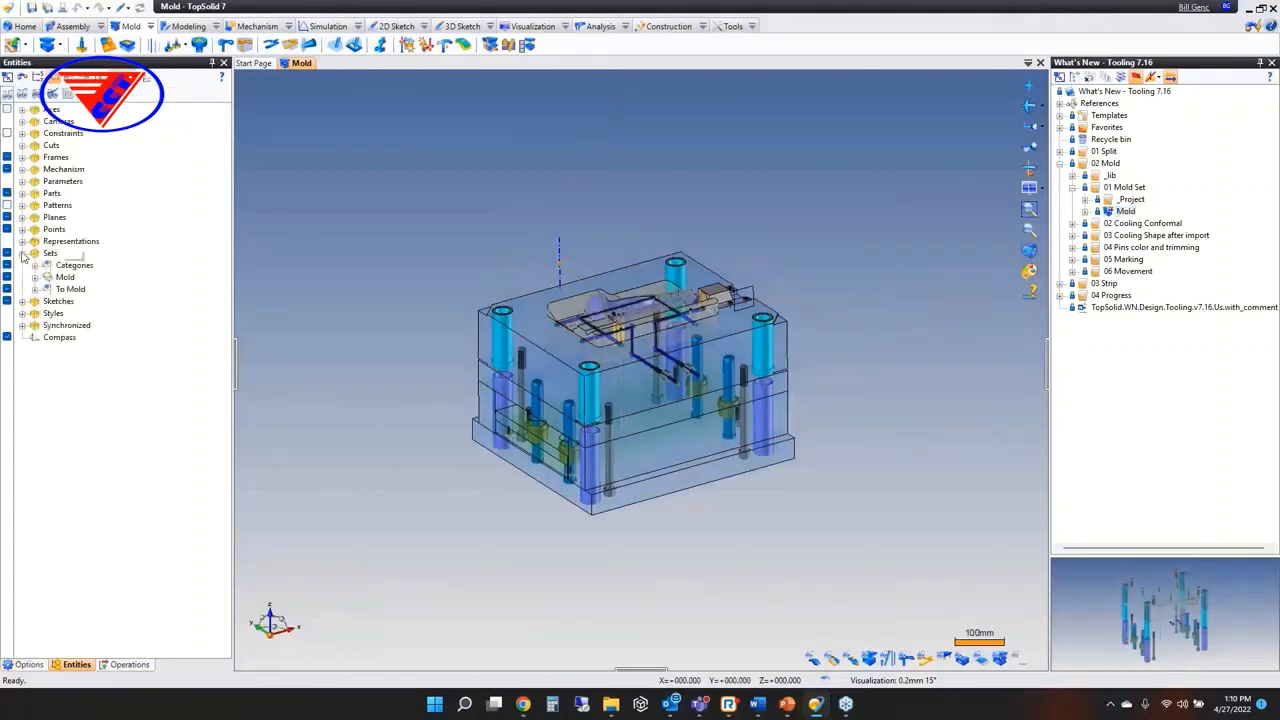
{"action": "left_click", "coordinate": [34, 265]}
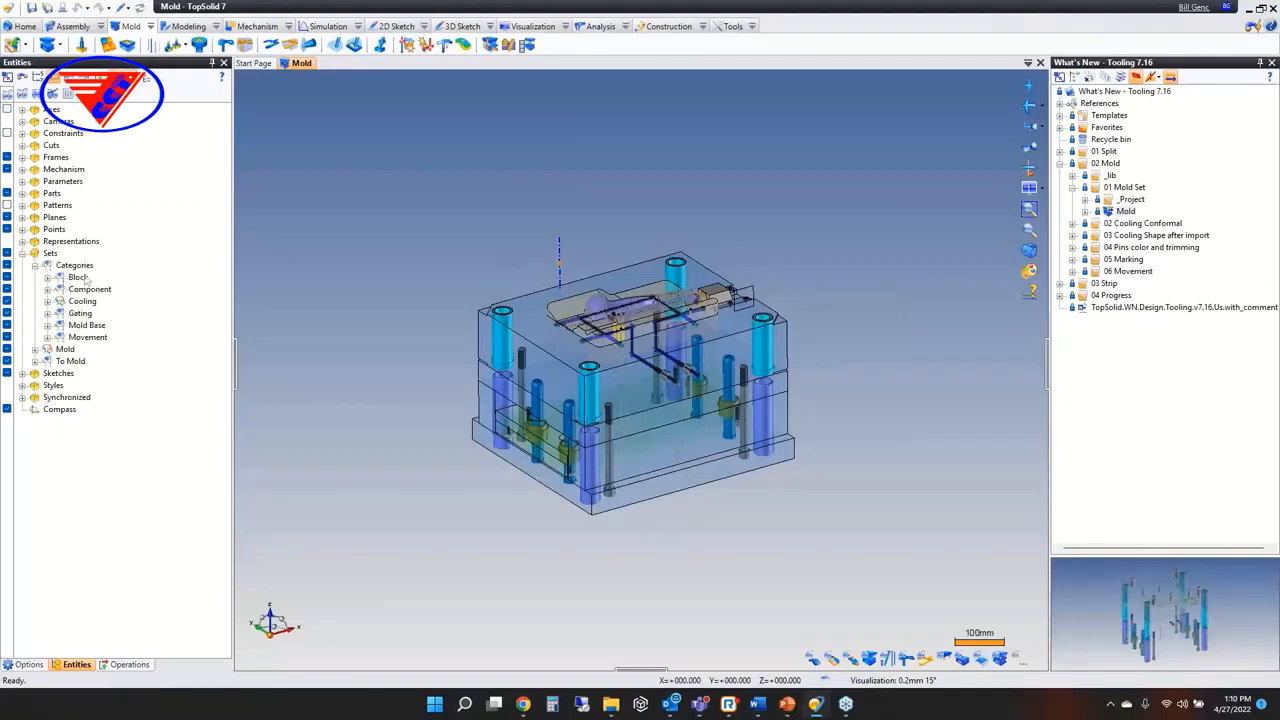
{"action": "right_click", "coordinate": [50, 255]}
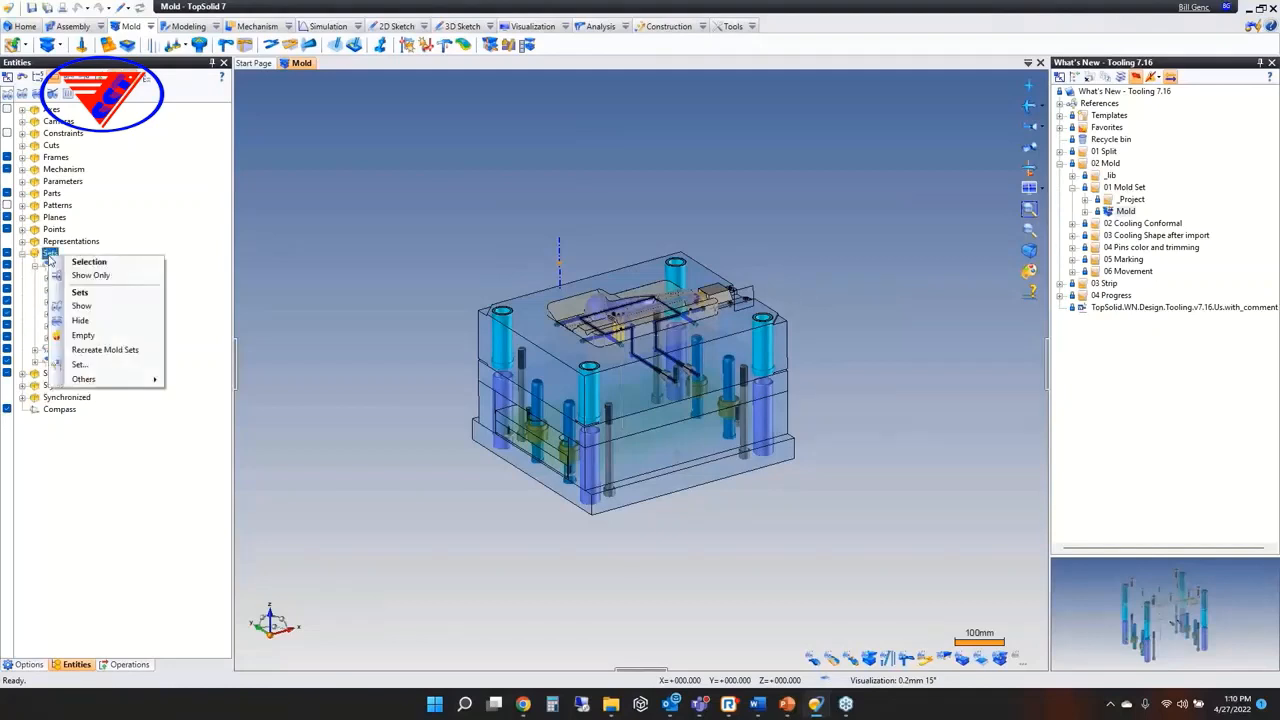
{"action": "left_click", "coordinate": [105, 349]}
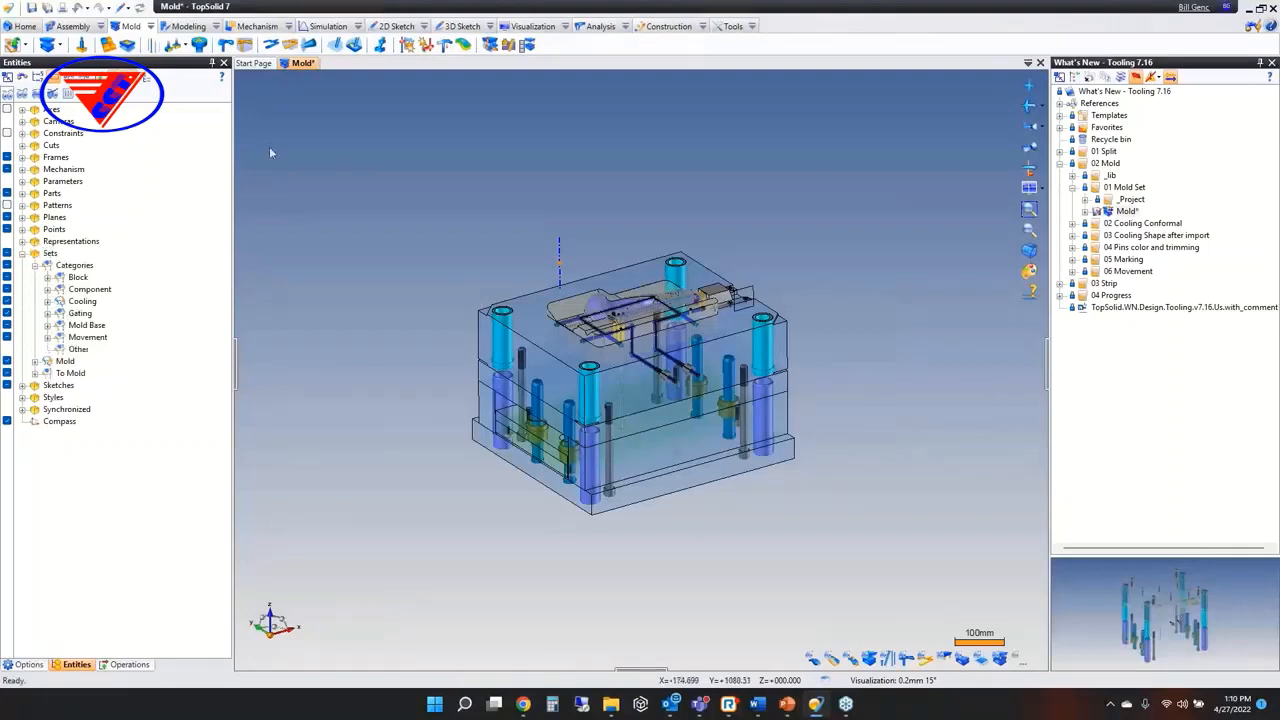
{"action": "left_click", "coordinate": [77, 349]}
- Close the Mold document without saving, switch to the PowerPoint slide show and advance to the Conformal Cooling slide
{"action": "middle_click", "coordinate": [300, 64]}
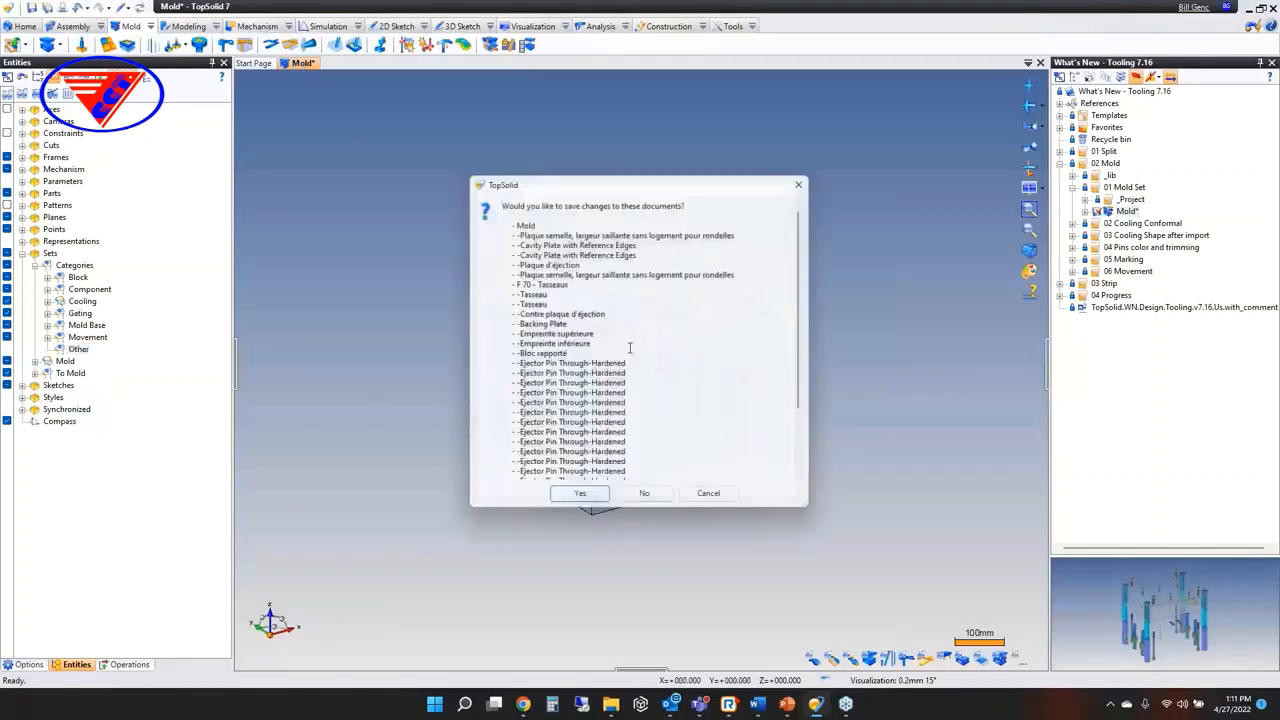
{"action": "left_click", "coordinate": [644, 493]}
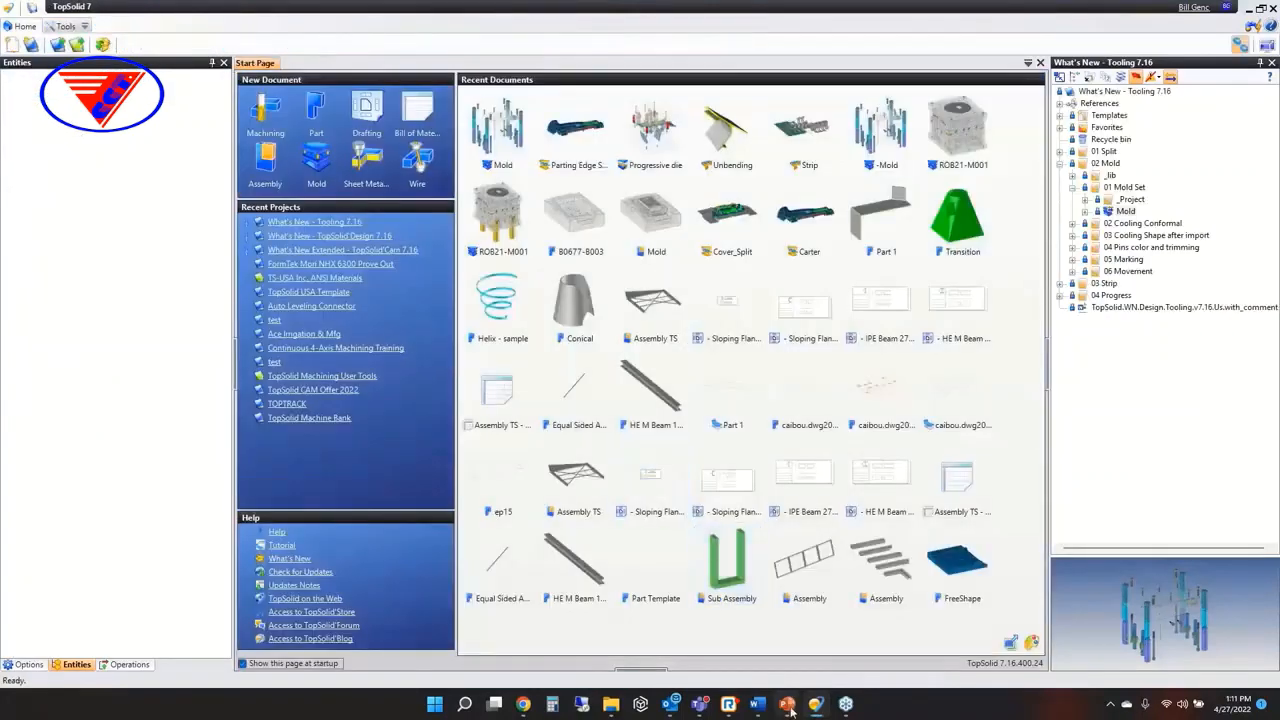
{"action": "mouse_move", "coordinate": [787, 704]}
{"action": "left_click", "coordinate": [720, 640]}
{"action": "left_click", "coordinate": [645, 467]}
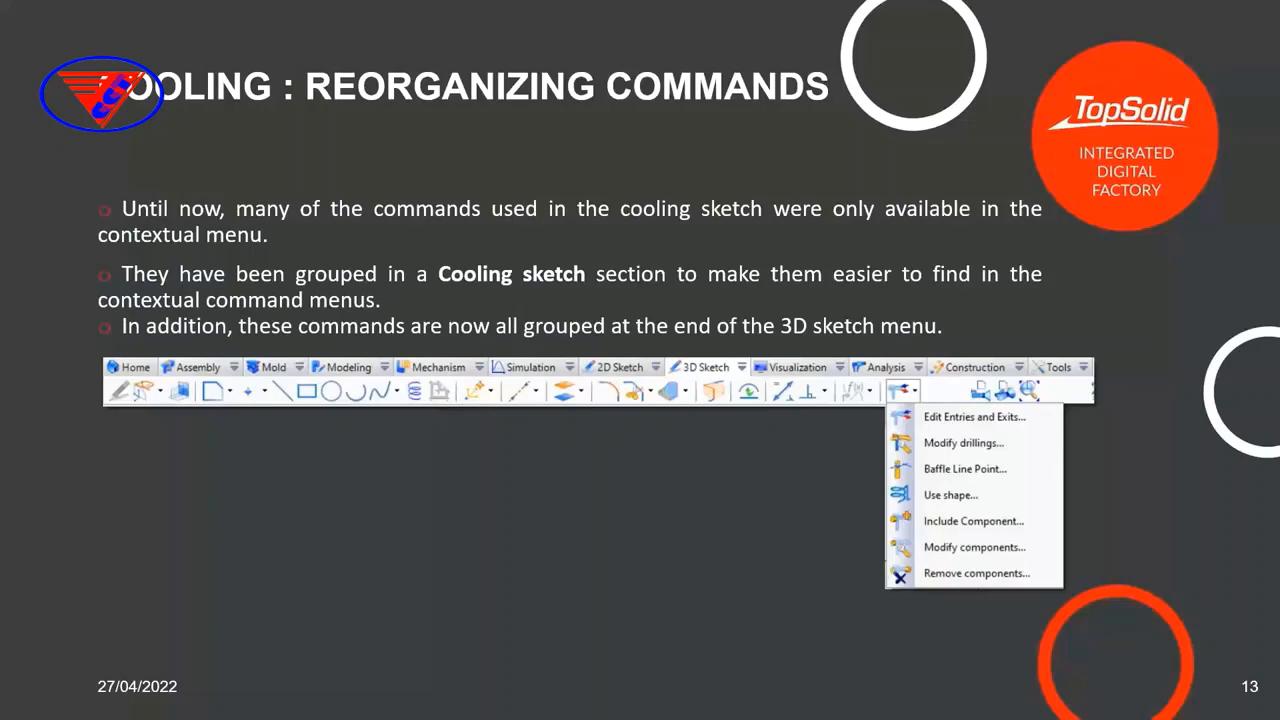
{"action": "left_click", "coordinate": [764, 493]}
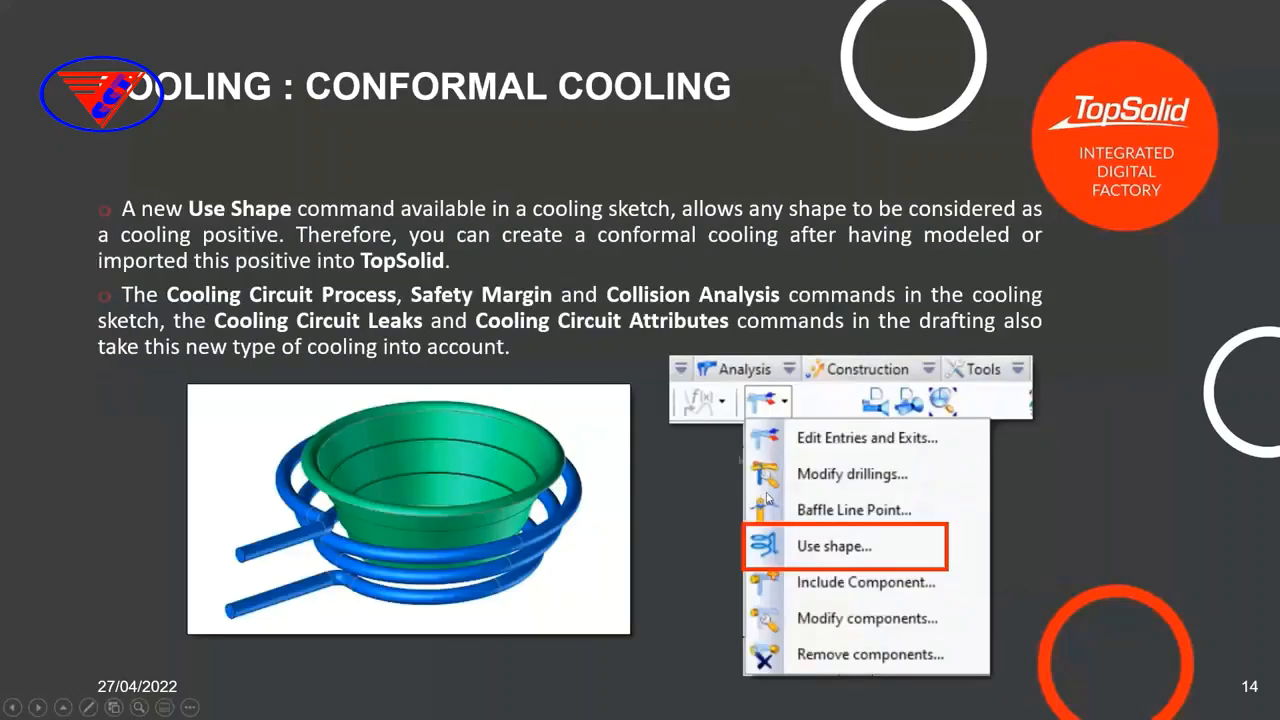
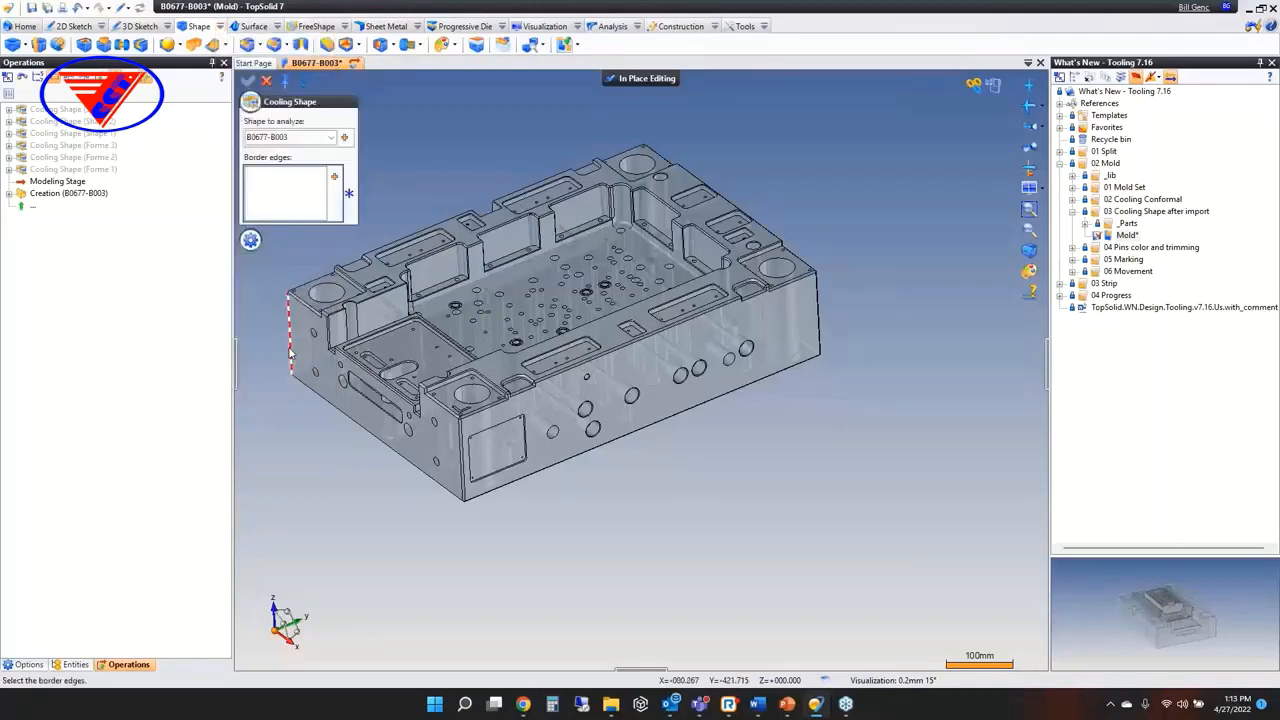
- Create a cooling shape on B0677-B003 from the border edges of the upper paired side hole and its connecting hole in the pocket floor
{"action": "left_click", "coordinate": [271, 138]}
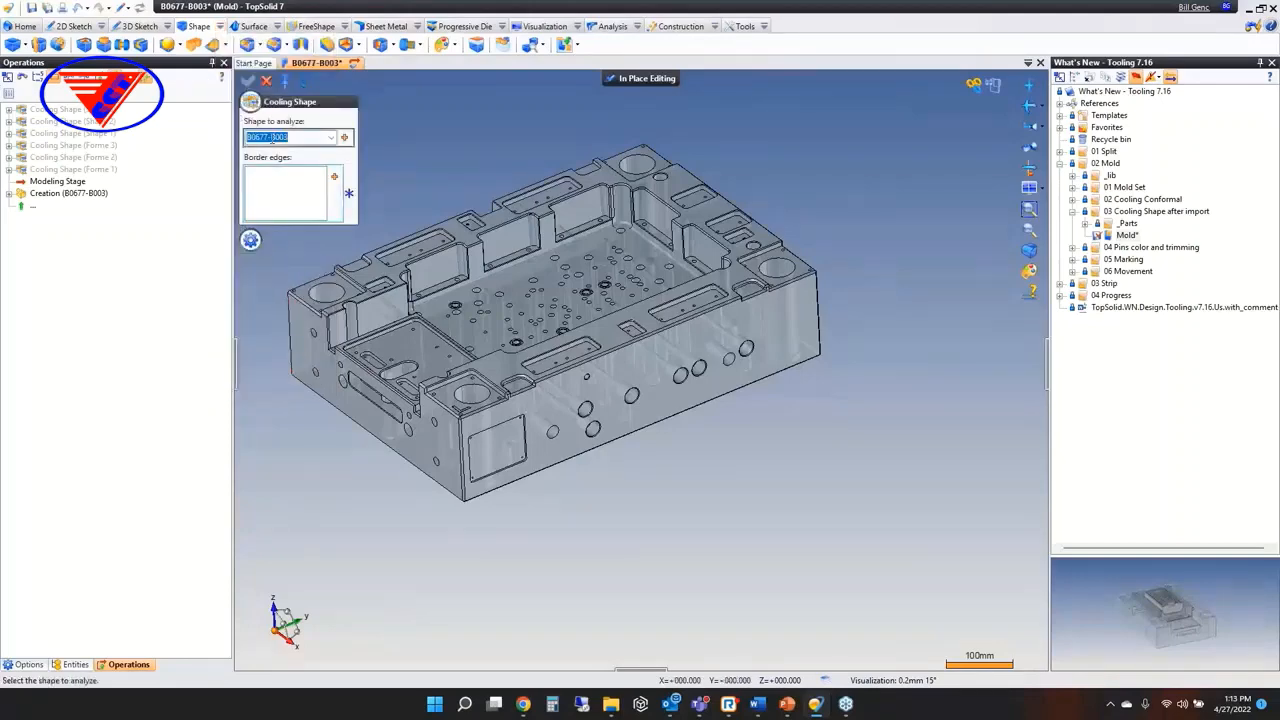
{"action": "left_click", "coordinate": [325, 180]}
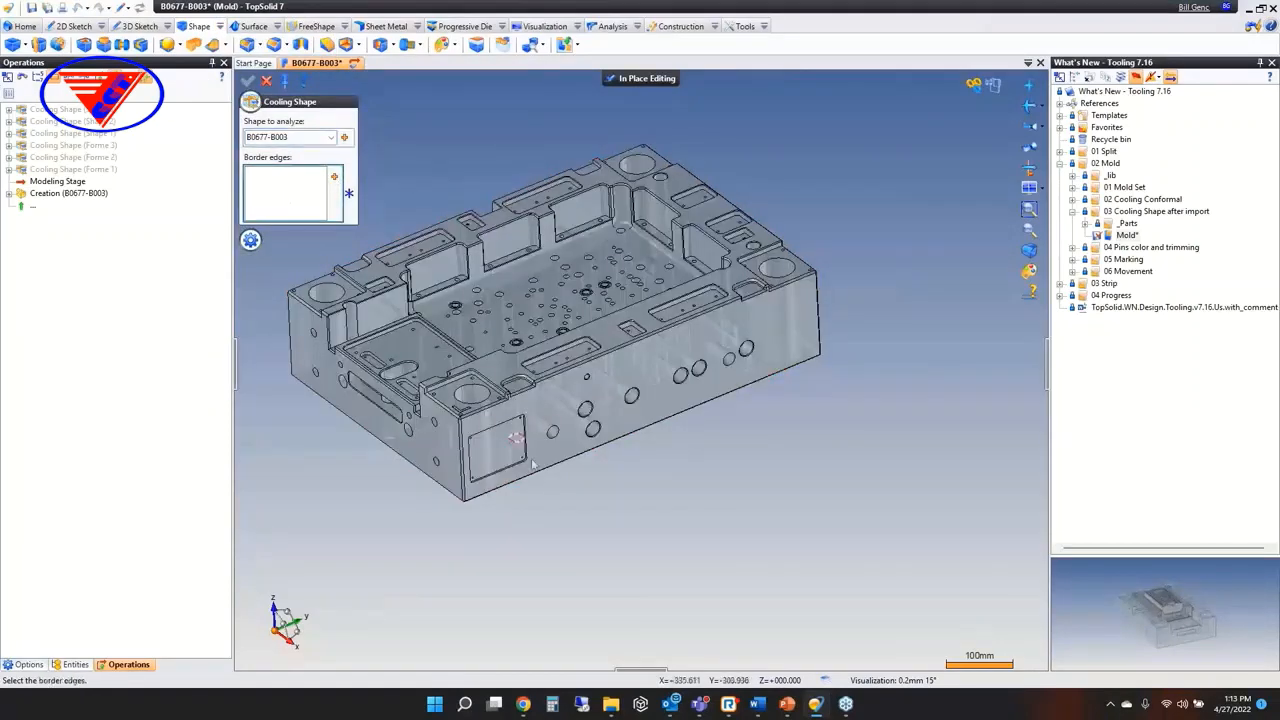
{"action": "scroll", "coordinate": [594, 450], "scroll_direction": "up", "scroll_amount": 6}
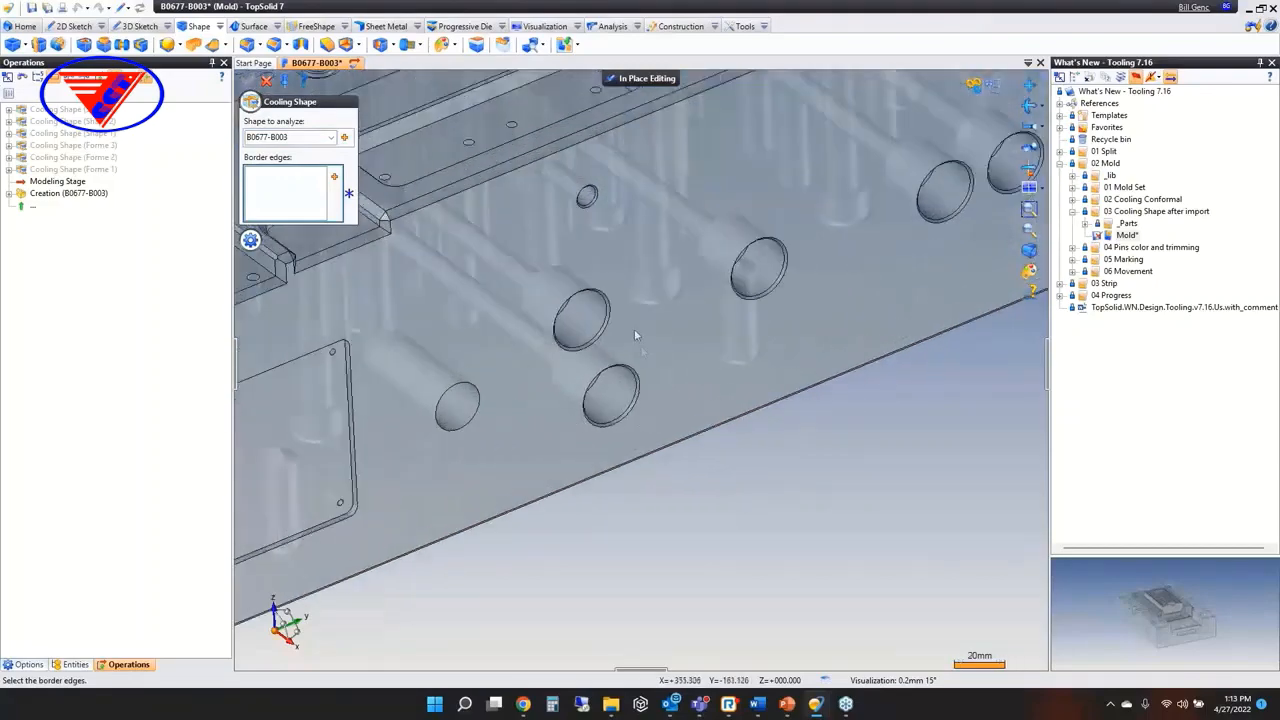
{"action": "left_click", "coordinate": [607, 333]}
{"action": "middle_click_drag", "start_coordinate": [626, 334], "coordinate": [606, 434]}
{"action": "scroll", "coordinate": [424, 150], "scroll_direction": "up", "scroll_amount": 3}
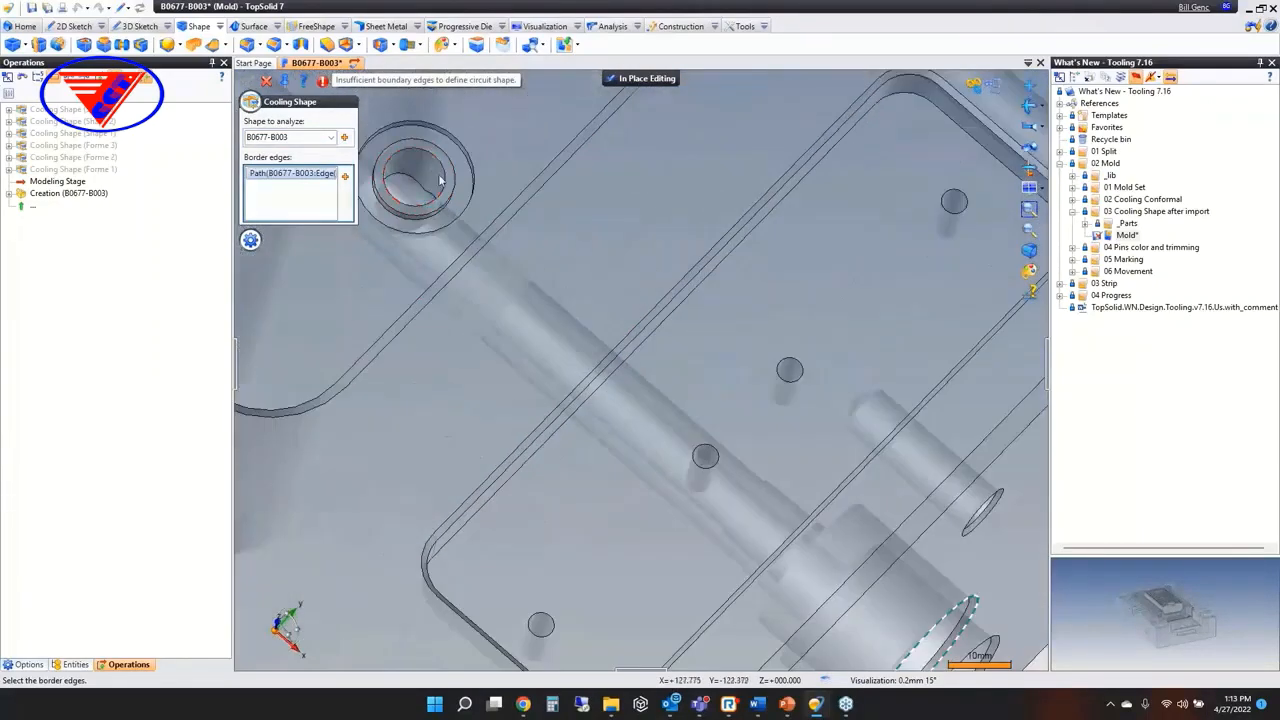
{"action": "left_click", "coordinate": [446, 188]}
{"action": "scroll", "coordinate": [440, 190], "scroll_direction": "down", "scroll_amount": 3}
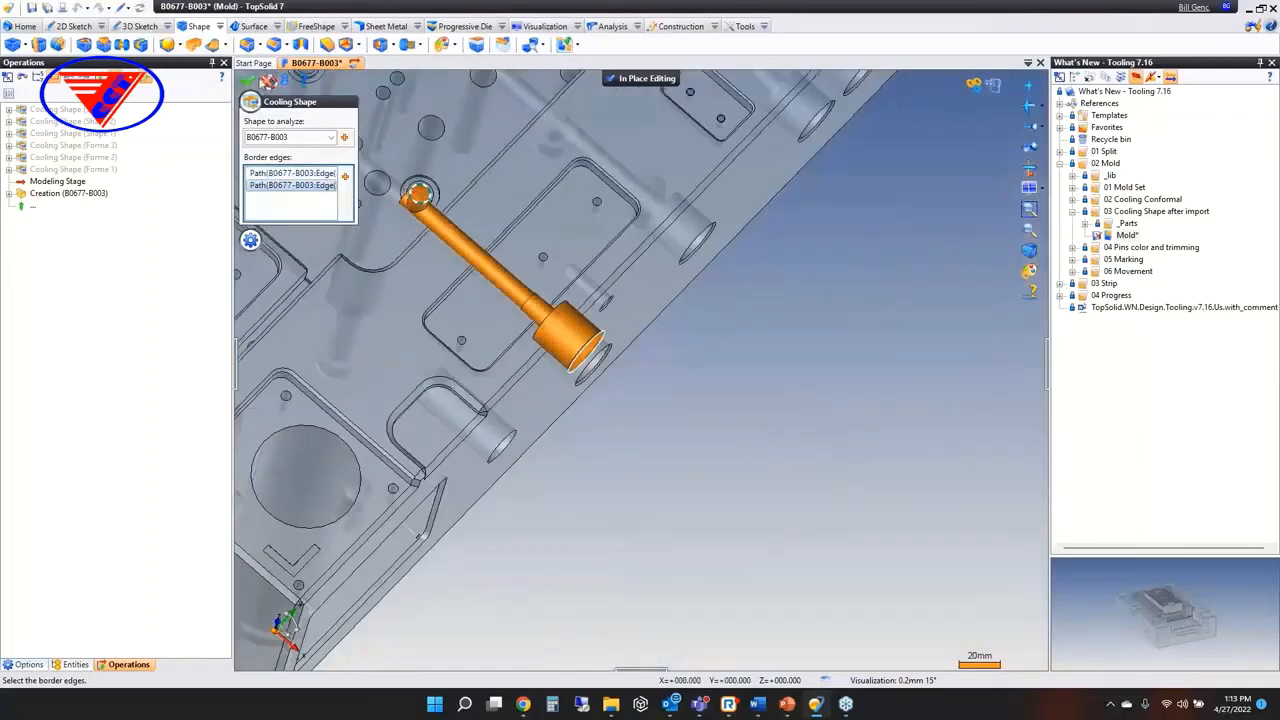
{"action": "left_click", "coordinate": [248, 85]}
- Create a second cooling shape from the border edges of the lower paired side hole and its connecting pocket-floor hole
{"action": "middle_click_drag", "start_coordinate": [491, 277], "coordinate": [466, 238]}
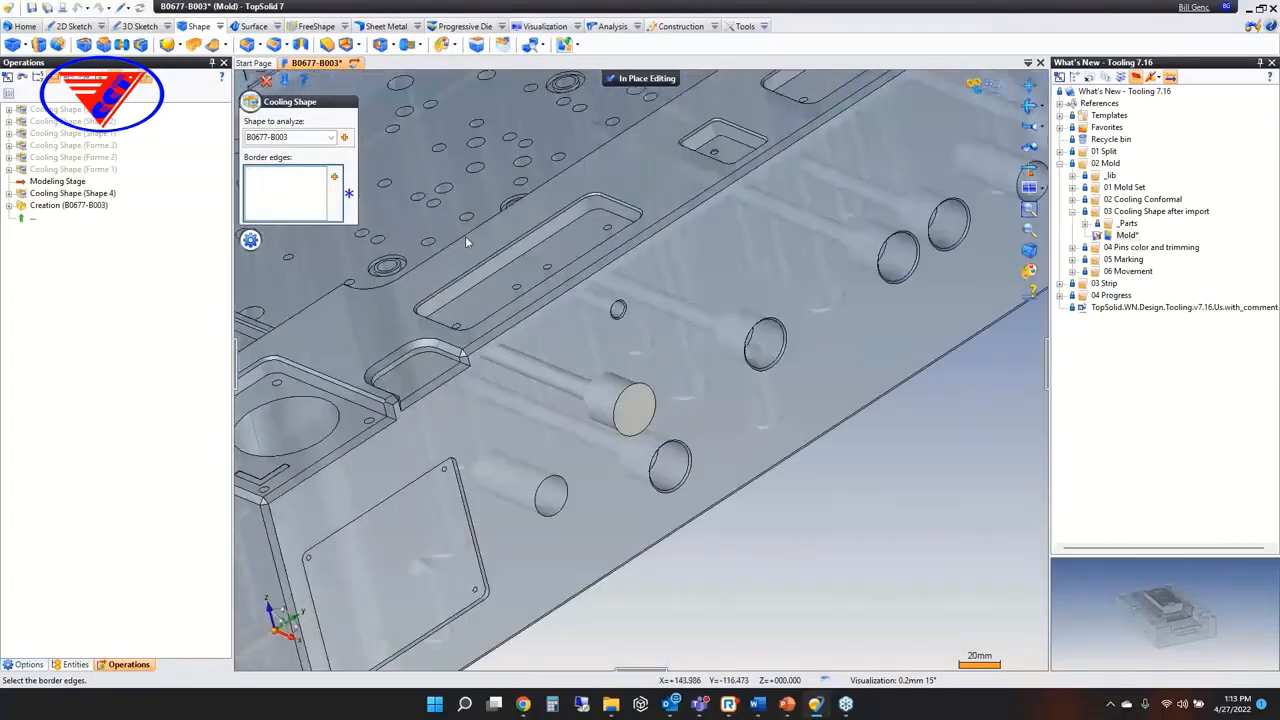
{"action": "left_click", "coordinate": [686, 468]}
{"action": "middle_click_drag", "start_coordinate": [580, 409], "coordinate": [505, 370]}
{"action": "left_click", "coordinate": [380, 228]}
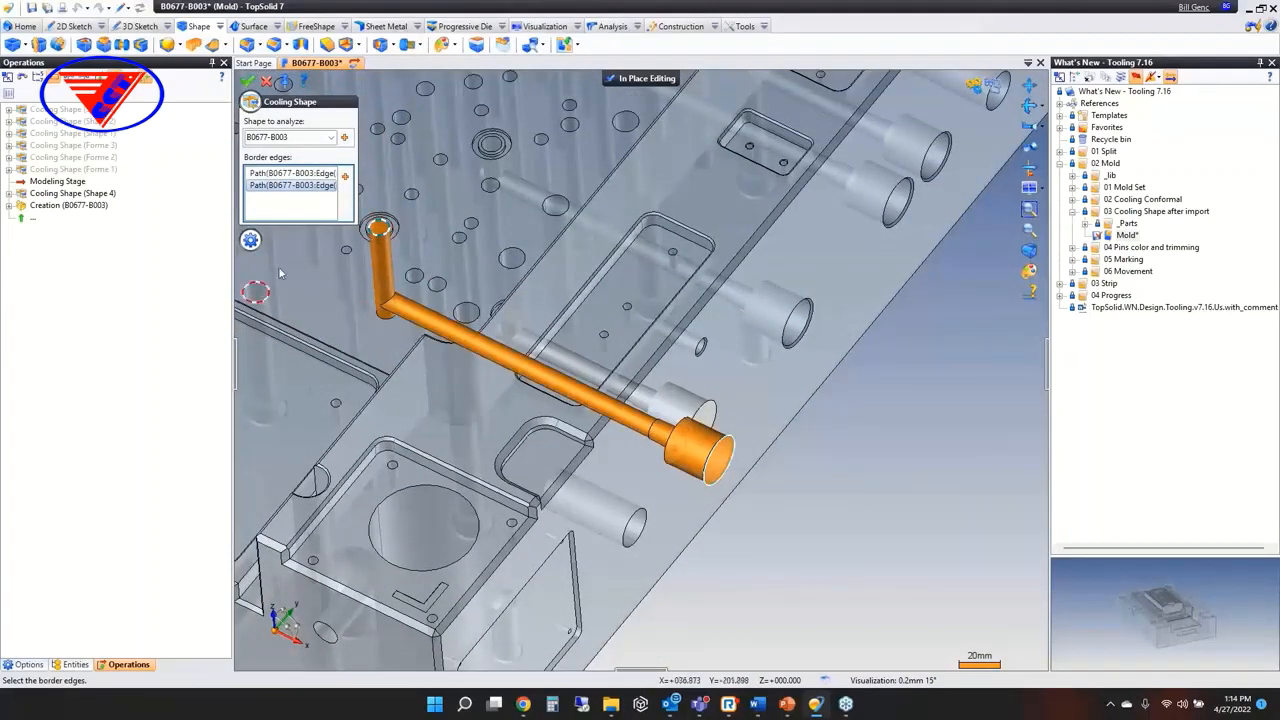
{"action": "left_click", "coordinate": [247, 81]}
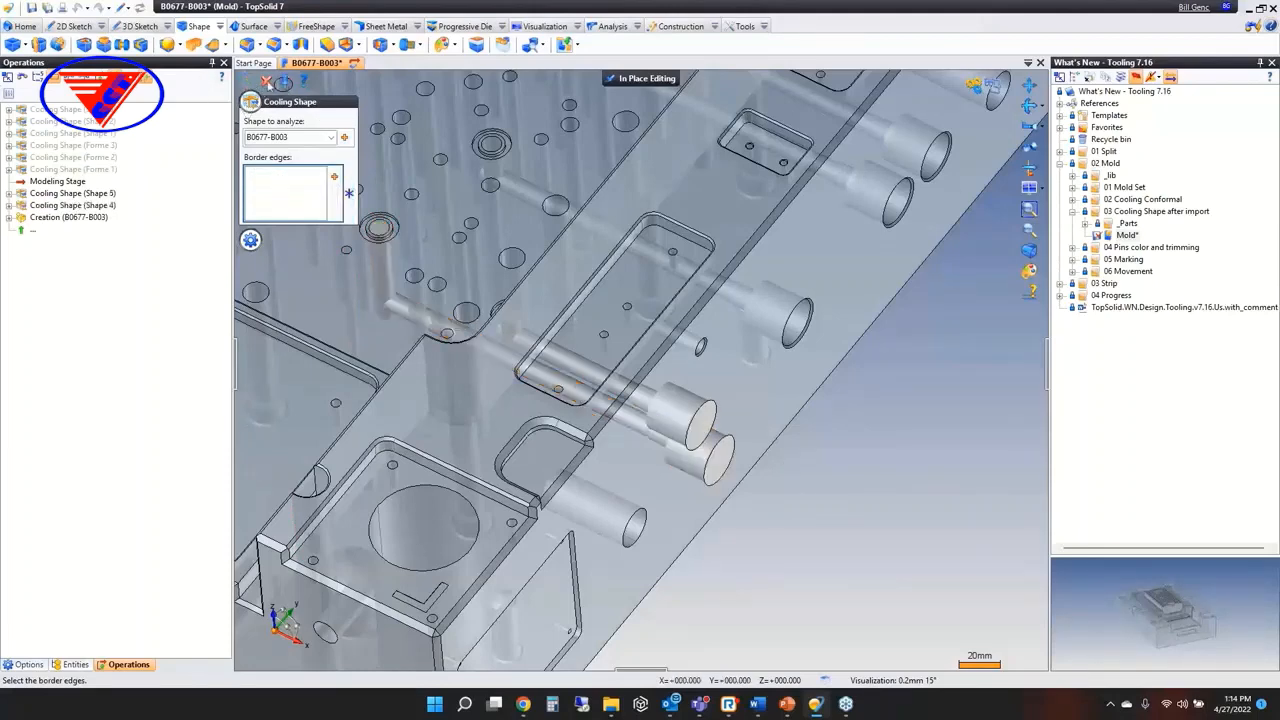
- Delete the two new cooling shape operations from the B0677-B003 part
{"action": "left_click", "coordinate": [70, 195]}
{"action": "left_click", "coordinate": [72, 205], "text": "ctrl"}
{"action": "key", "text": "Delete"}
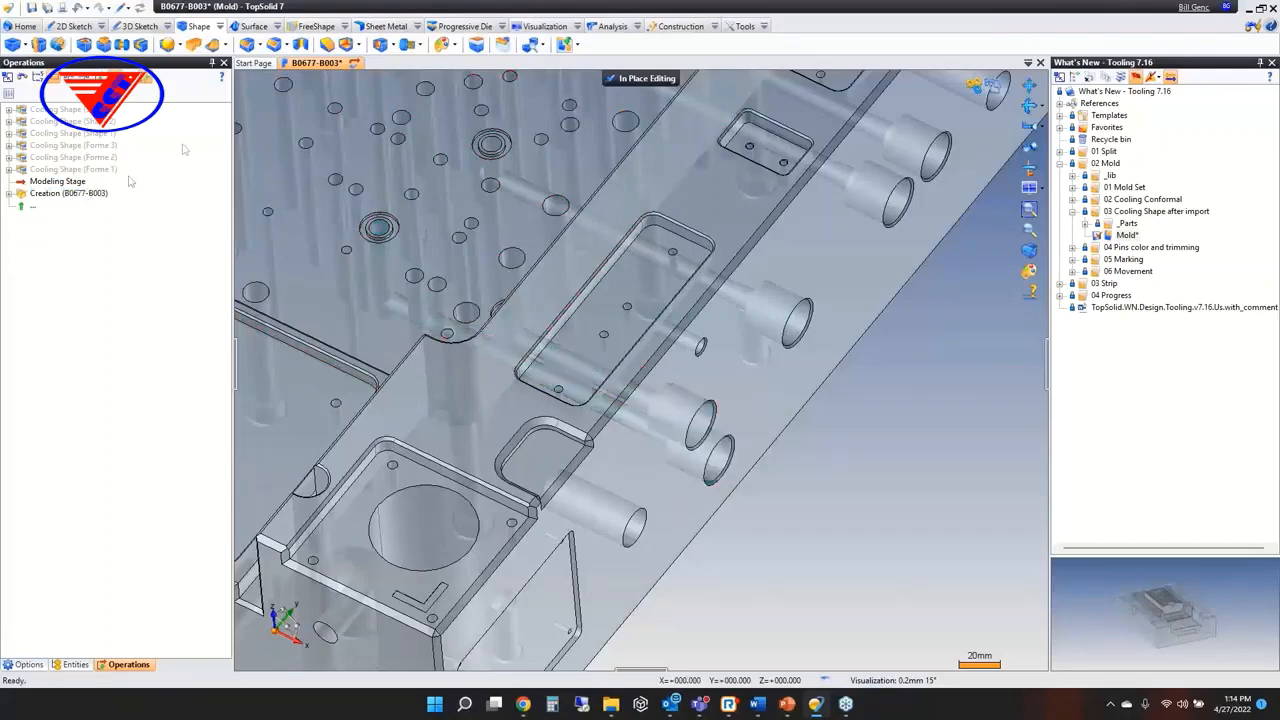
- Leave in-place editing of the B0677-B003 plate and close the mold documents without saving
{"action": "left_click", "coordinate": [355, 63]}
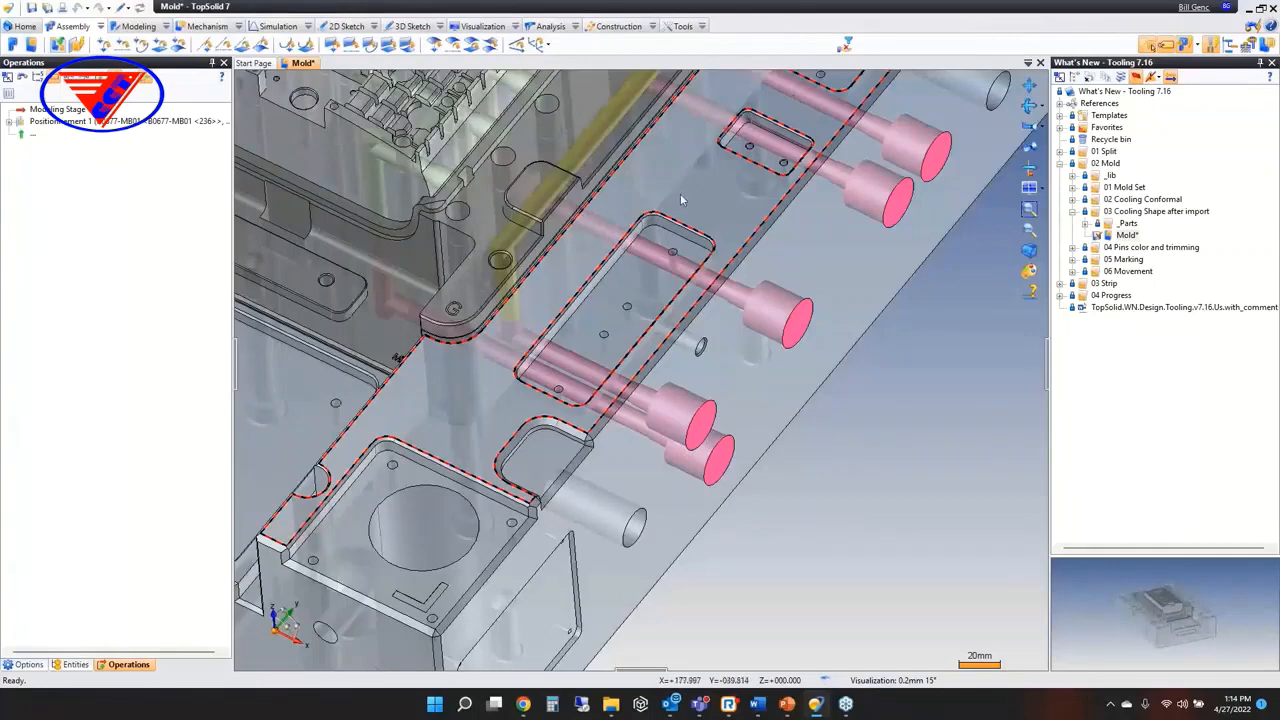
{"action": "left_click", "coordinate": [139, 27]}
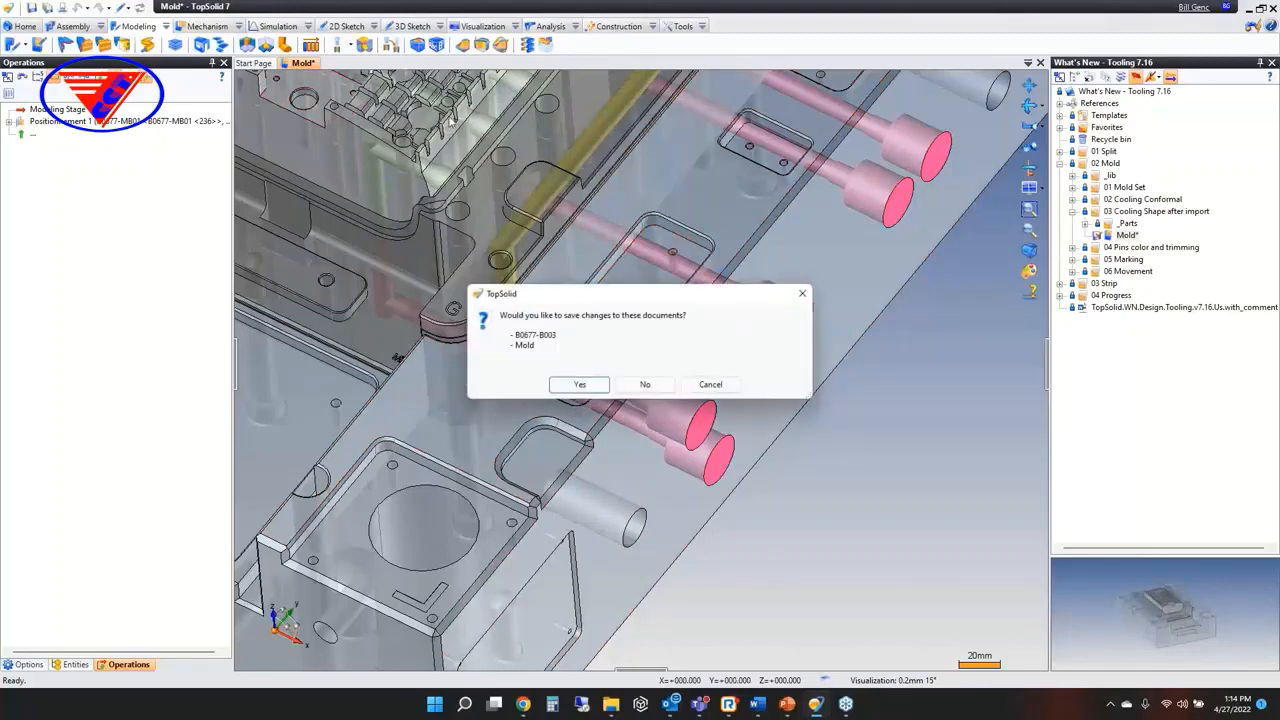
{"action": "left_click", "coordinate": [649, 385]}
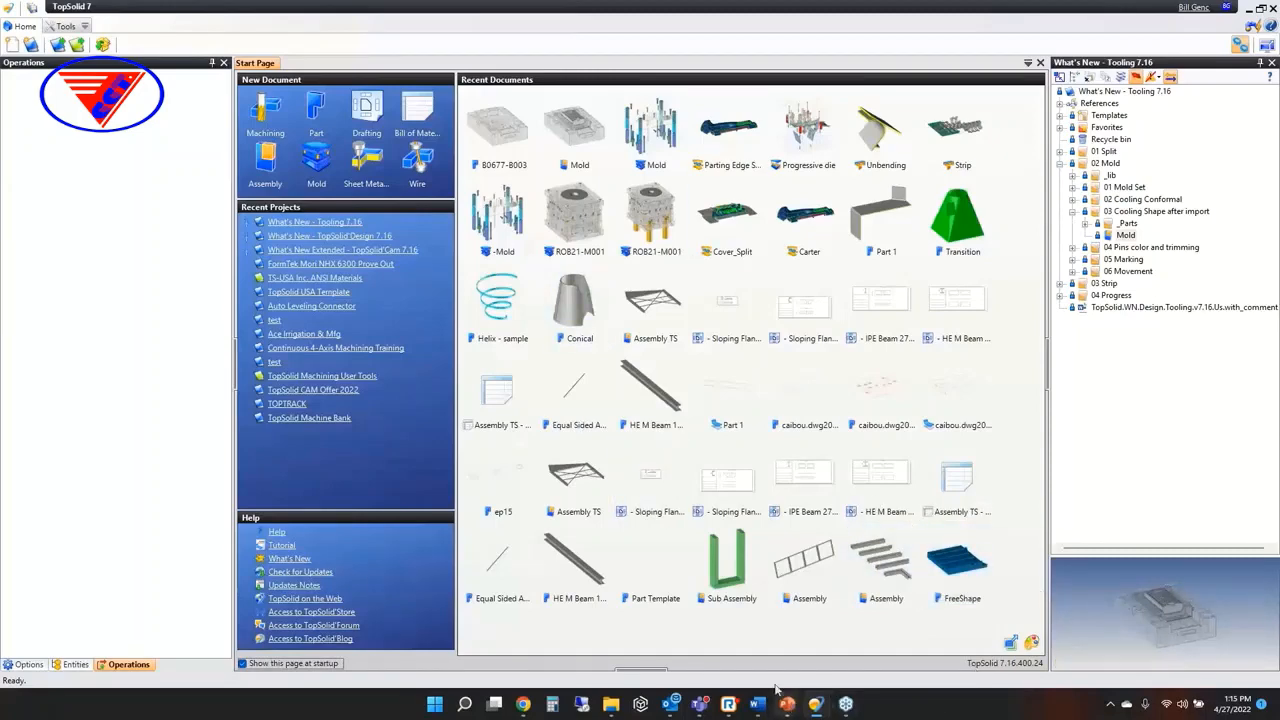
- Switch to the PowerPoint slide show and advance to the slide on coloring the trimmed faces of pins
{"action": "mouse_move", "coordinate": [787, 701]}
{"action": "left_click", "coordinate": [790, 630]}
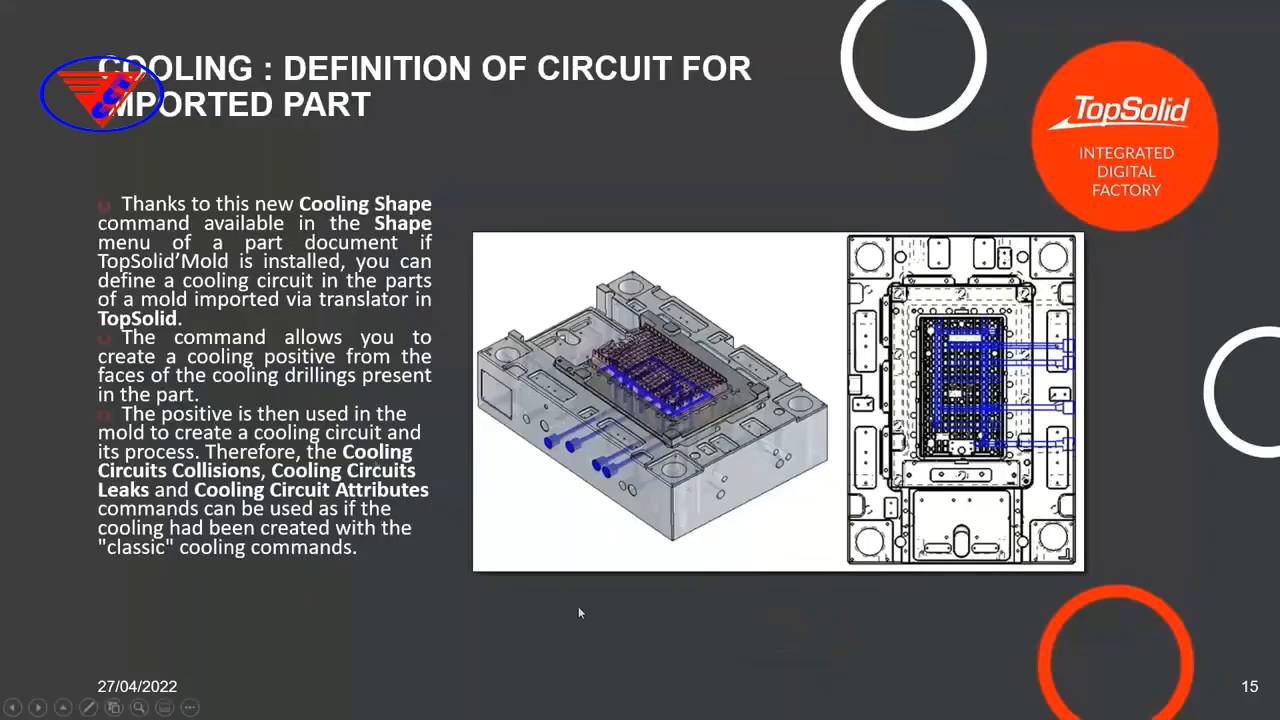
{"action": "left_click", "coordinate": [396, 547]}
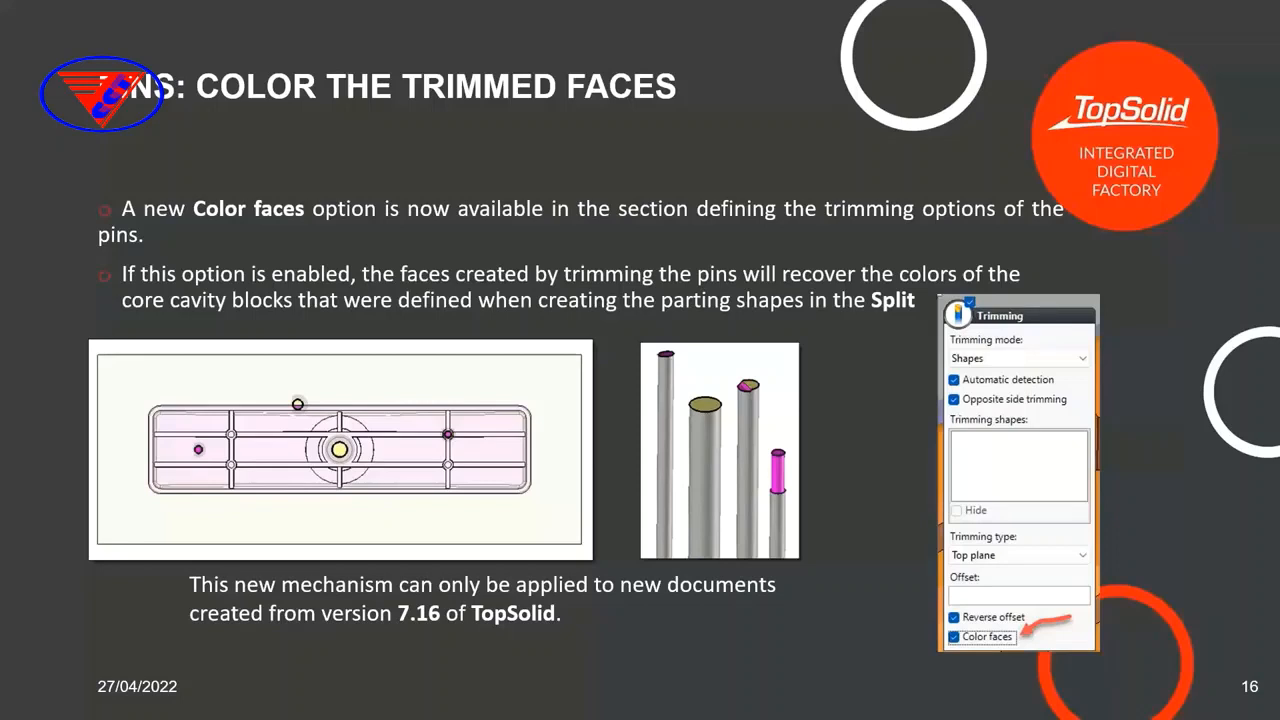
- Switch to TopSolid and open the ROB21-M001 mold document from 4. Mold in the 04 Pins color and trimming folder
{"action": "key", "text": "super"}
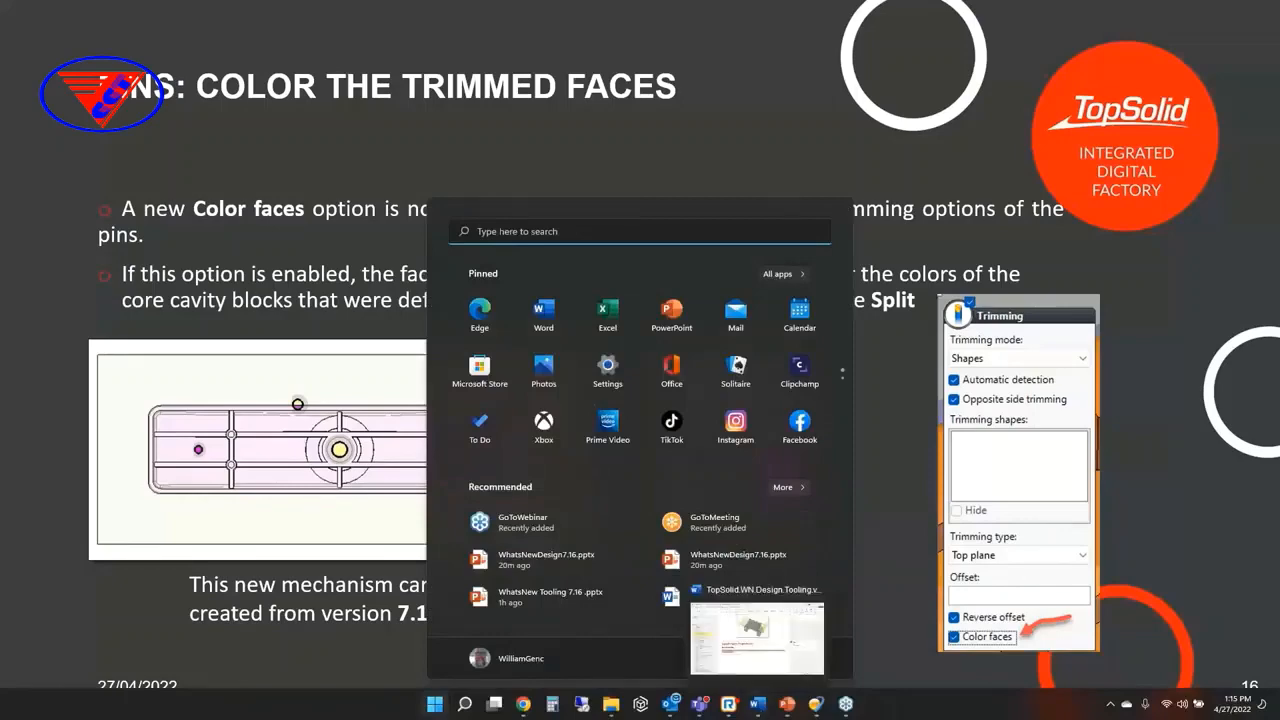
{"action": "left_click", "coordinate": [816, 704]}
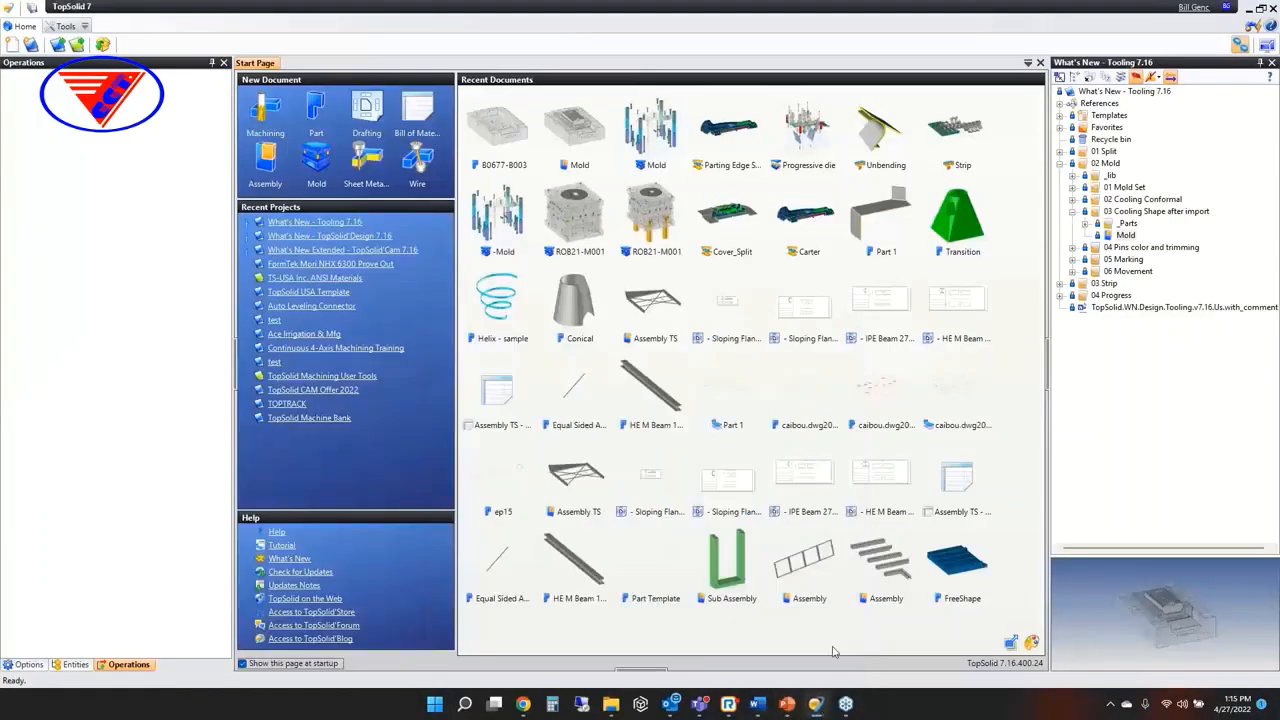
{"action": "left_click", "coordinate": [1072, 213]}
{"action": "double_click", "coordinate": [1118, 226]}
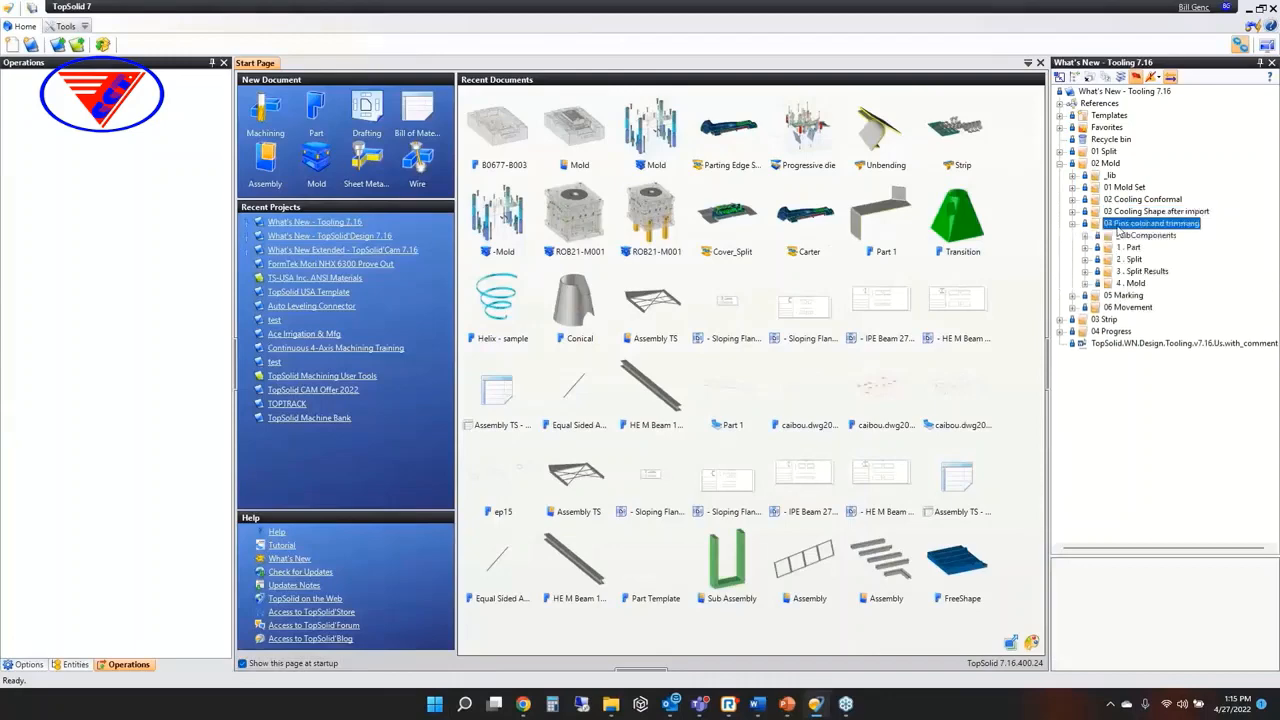
{"action": "double_click", "coordinate": [1131, 283]}
{"action": "double_click", "coordinate": [1152, 307]}
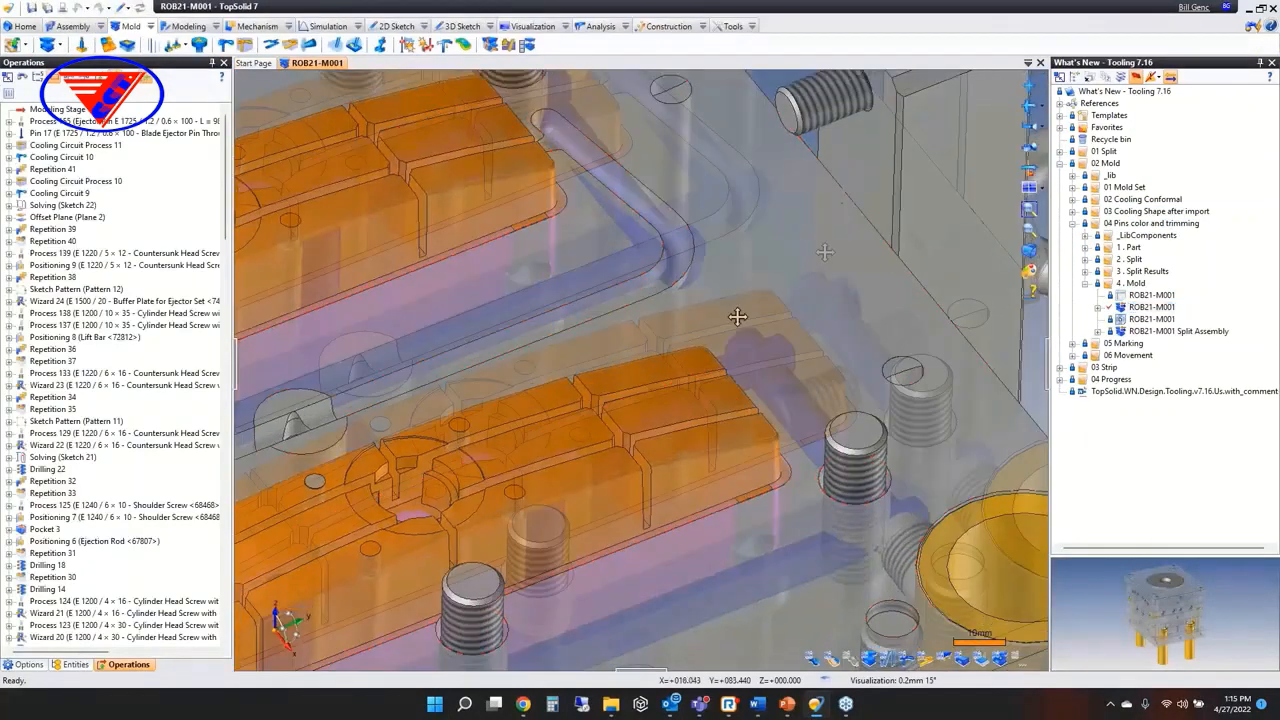
- Open the trimming settings of the orange-topped ejector pin beside the part's centre opening and examine its trimming options
{"action": "middle_click_drag", "start_coordinate": [637, 429], "coordinate": [831, 290]}
{"action": "scroll", "coordinate": [553, 425], "scroll_direction": "up", "scroll_amount": 2}
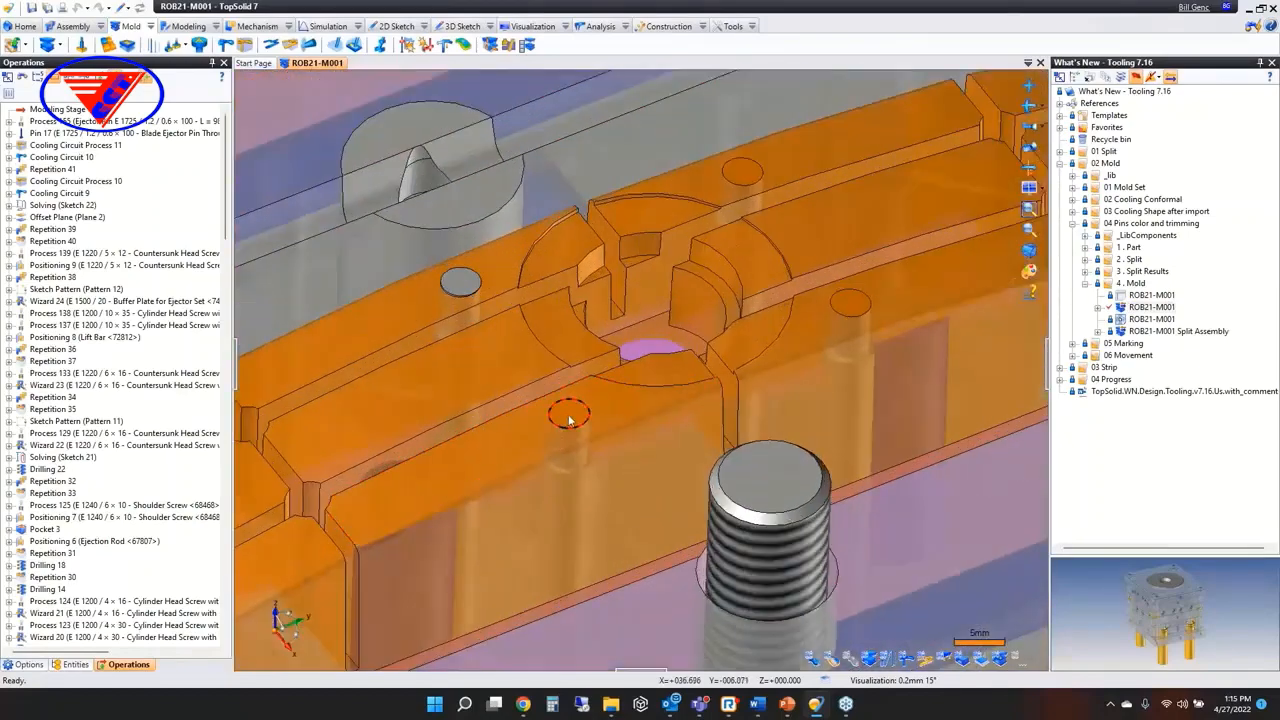
{"action": "scroll", "coordinate": [564, 446], "scroll_direction": "up", "scroll_amount": 2}
{"action": "scroll", "coordinate": [564, 440], "scroll_direction": "up", "scroll_amount": 2}
{"action": "right_click", "coordinate": [568, 390]}
{"action": "left_click", "coordinate": [616, 470]}
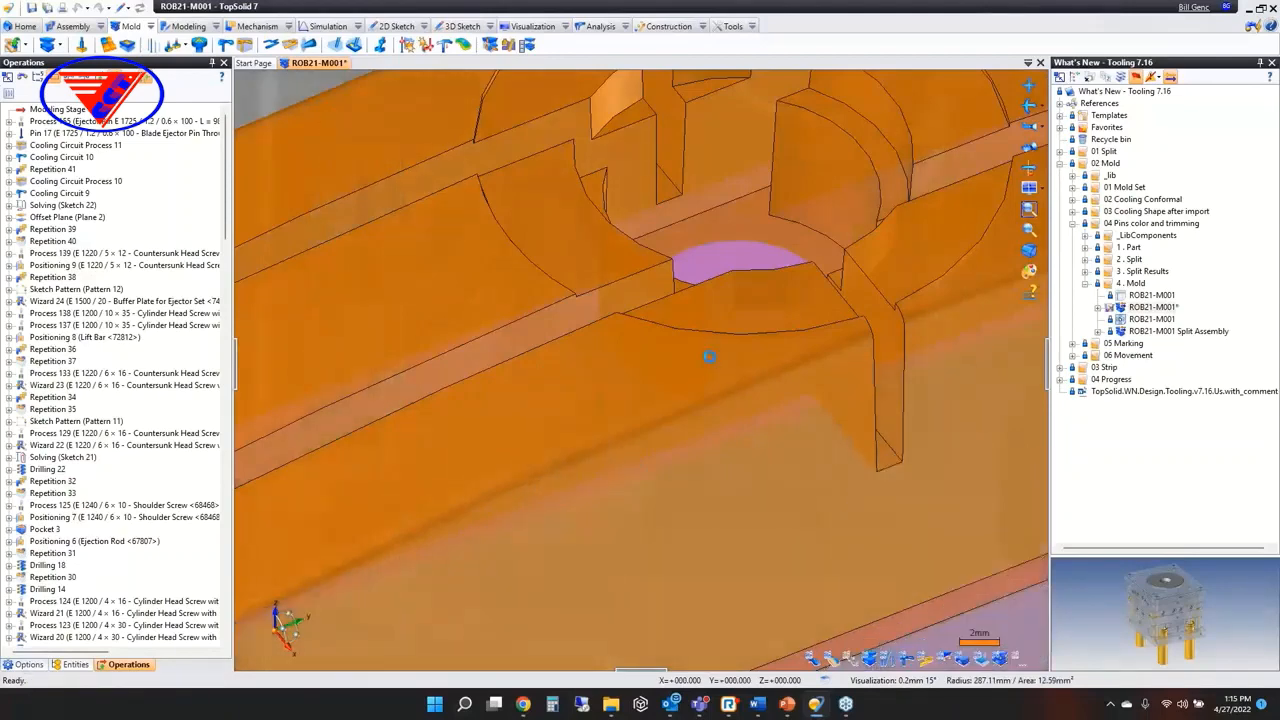
{"action": "left_click", "coordinate": [256, 417]}
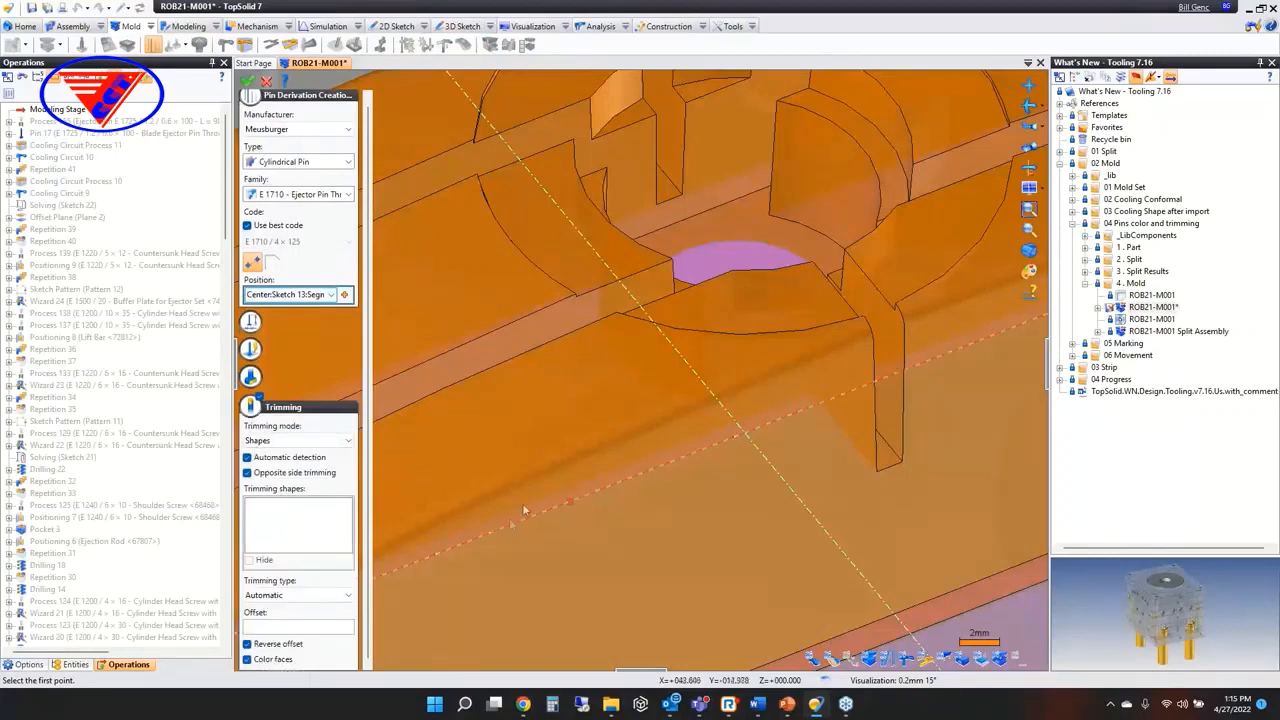
{"action": "scroll", "coordinate": [522, 498], "scroll_direction": "down", "scroll_amount": 5}
{"action": "middle_click_drag", "start_coordinate": [648, 468], "coordinate": [871, 596]}
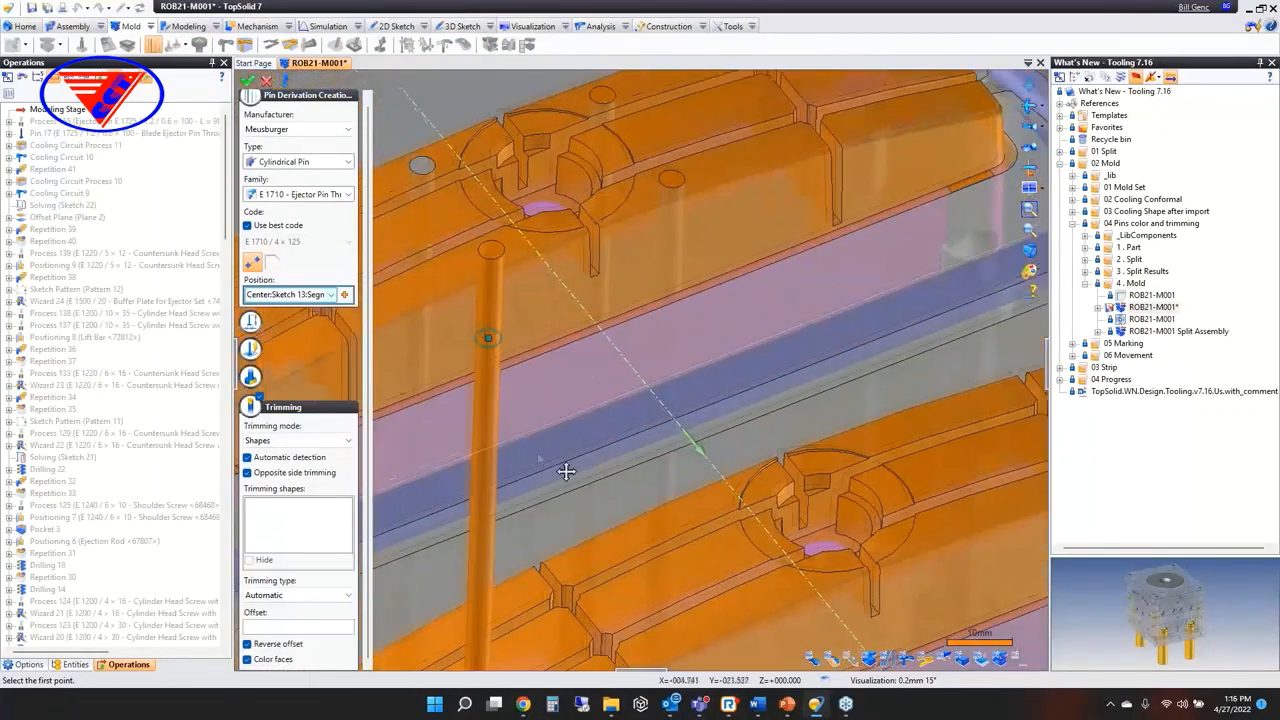
{"action": "middle_click_drag", "start_coordinate": [497, 303], "coordinate": [599, 387]}
{"action": "scroll", "coordinate": [600, 393], "scroll_direction": "up", "scroll_amount": 2}
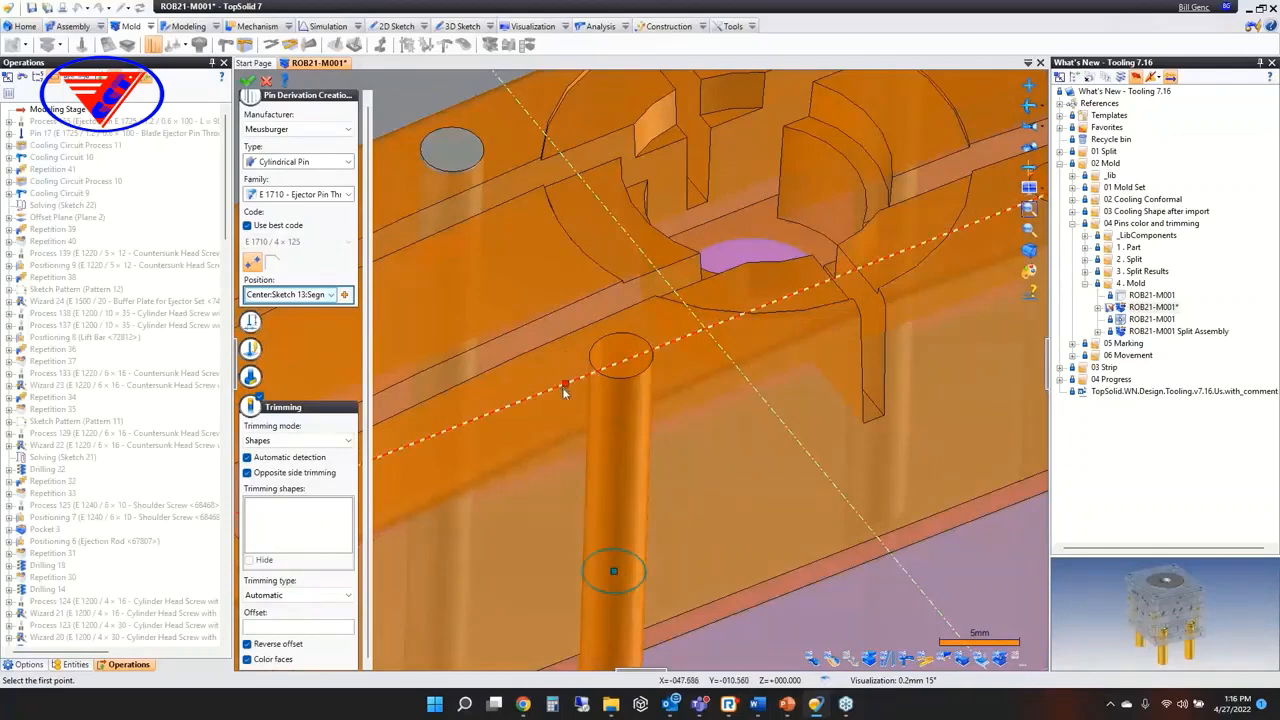
- Try the Plane trimming mode for the orange-topped ejector pin with the trimming type Top plane
{"action": "left_click", "coordinate": [267, 442]}
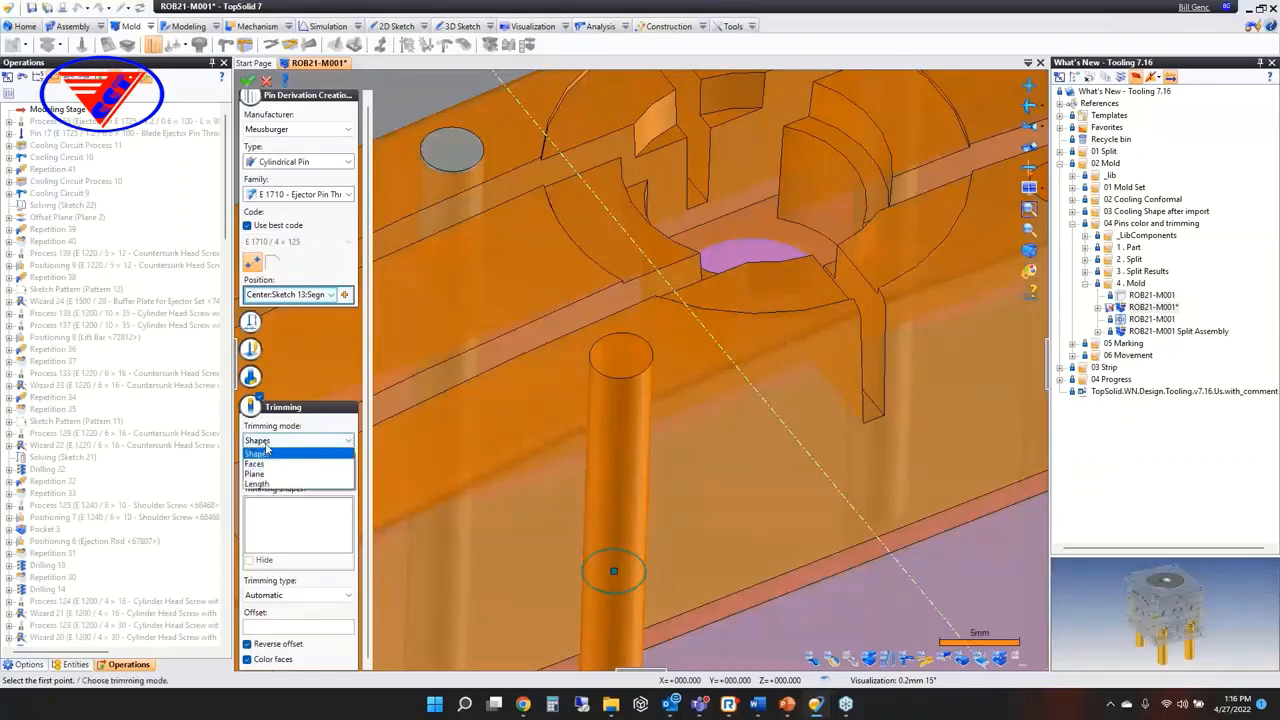
{"action": "left_click", "coordinate": [262, 473]}
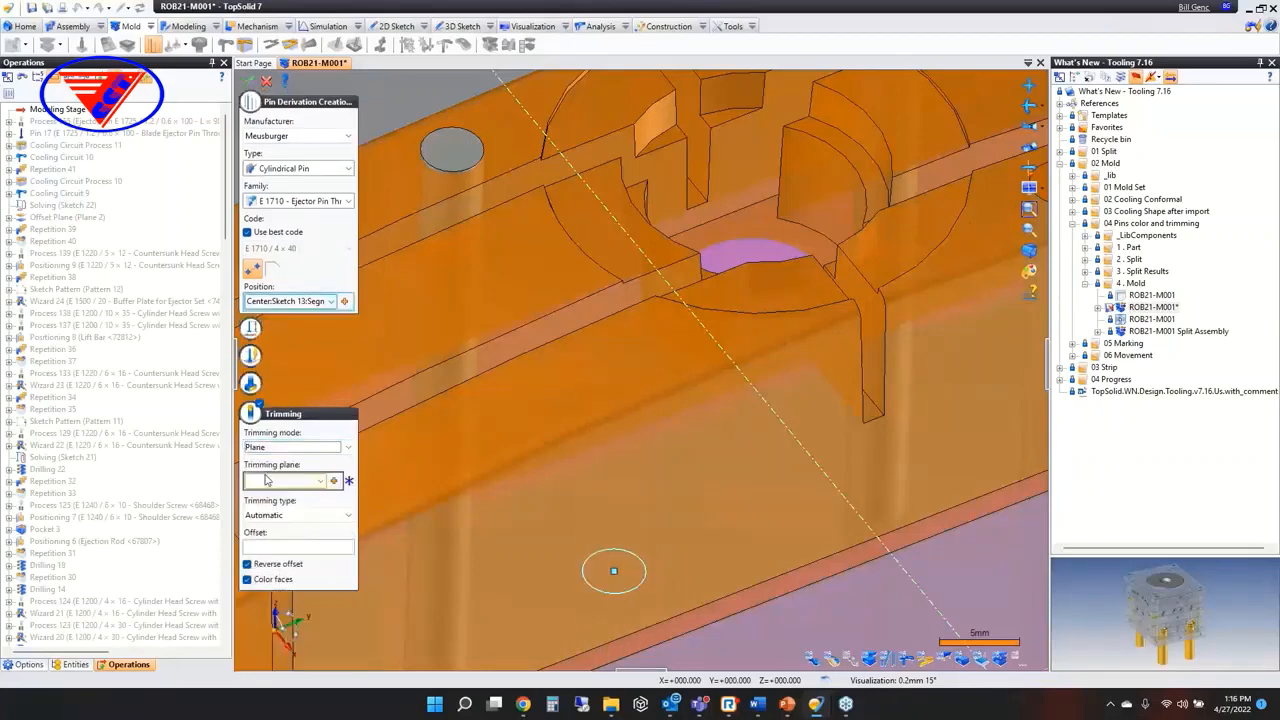
{"action": "left_click", "coordinate": [321, 481]}
{"action": "left_click", "coordinate": [322, 485]}
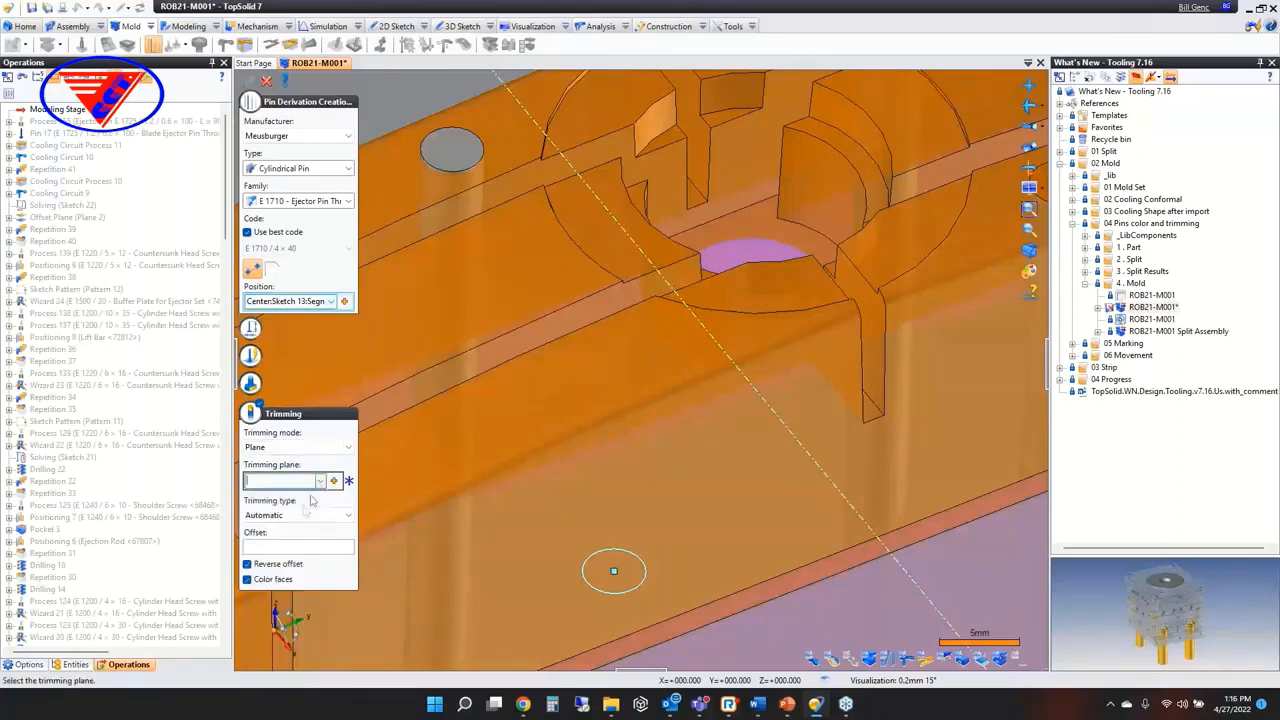
{"action": "left_click", "coordinate": [300, 515]}
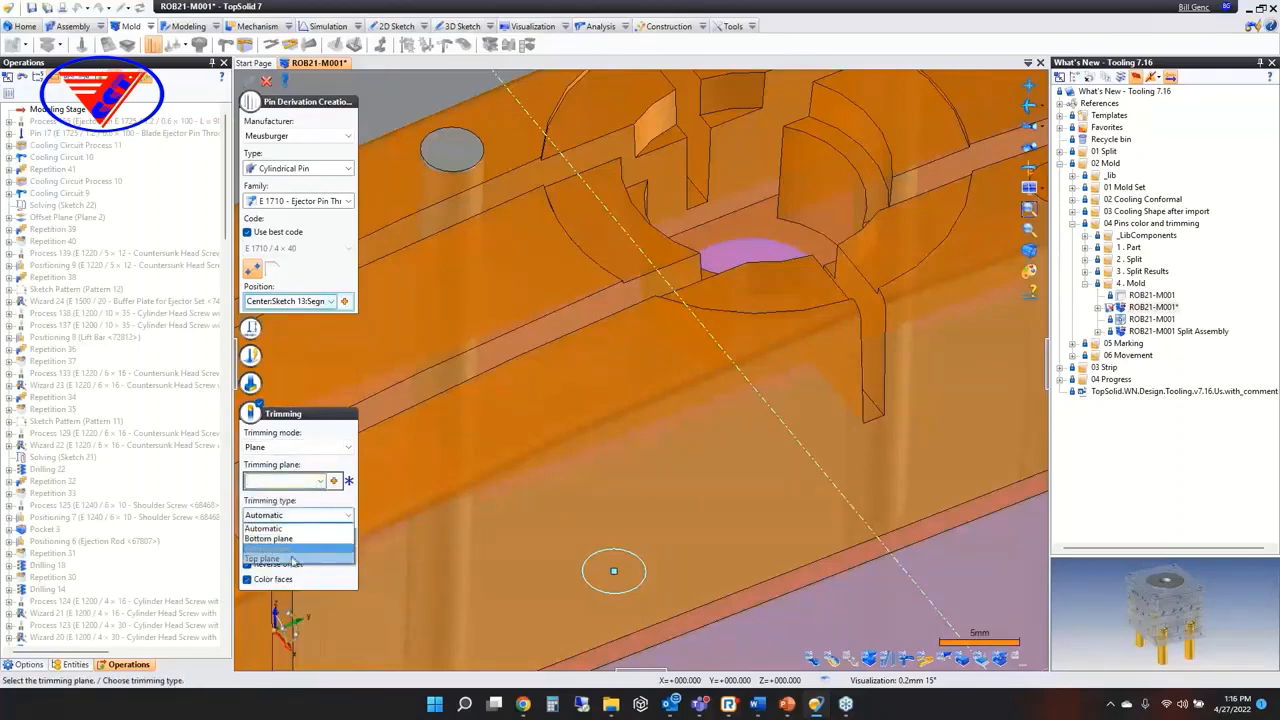
{"action": "left_click", "coordinate": [280, 558]}
- Try the Shapes mode and return to Plane, look through the available trimming planes, and cancel the pin edit
{"action": "left_click", "coordinate": [279, 450]}
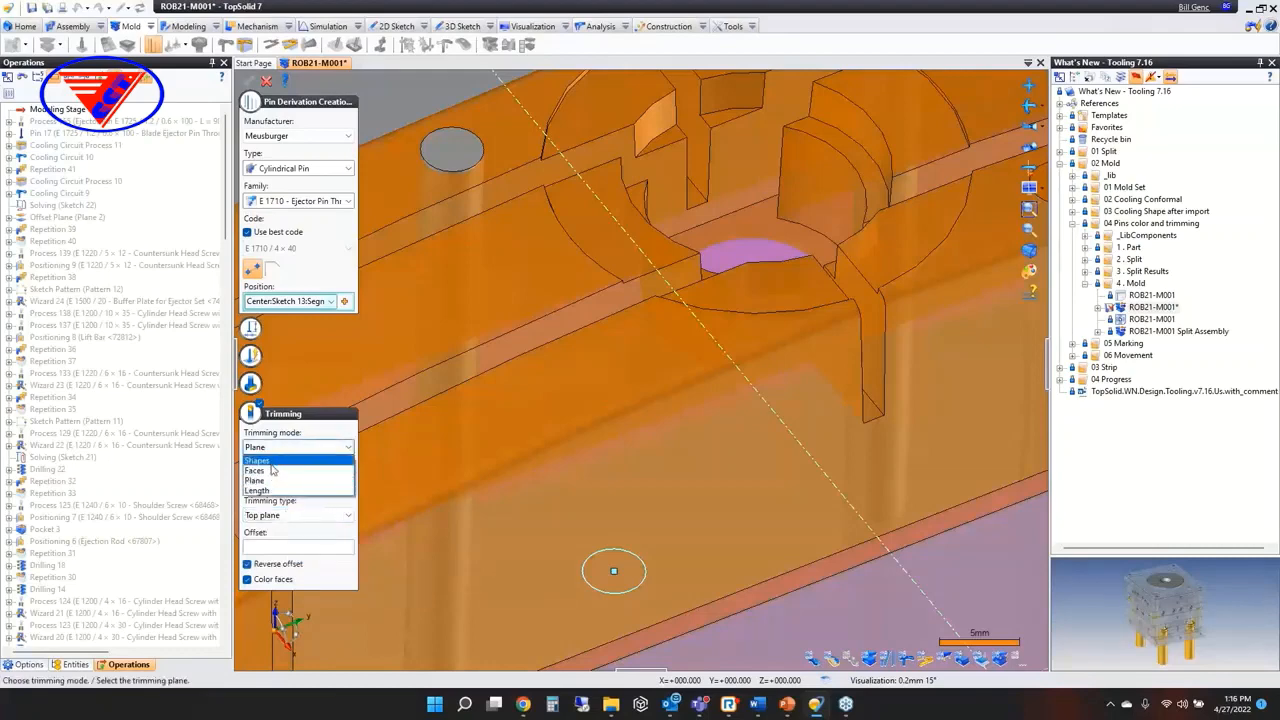
{"action": "left_click", "coordinate": [268, 461]}
{"action": "left_click", "coordinate": [268, 448]}
{"action": "left_click", "coordinate": [268, 480]}
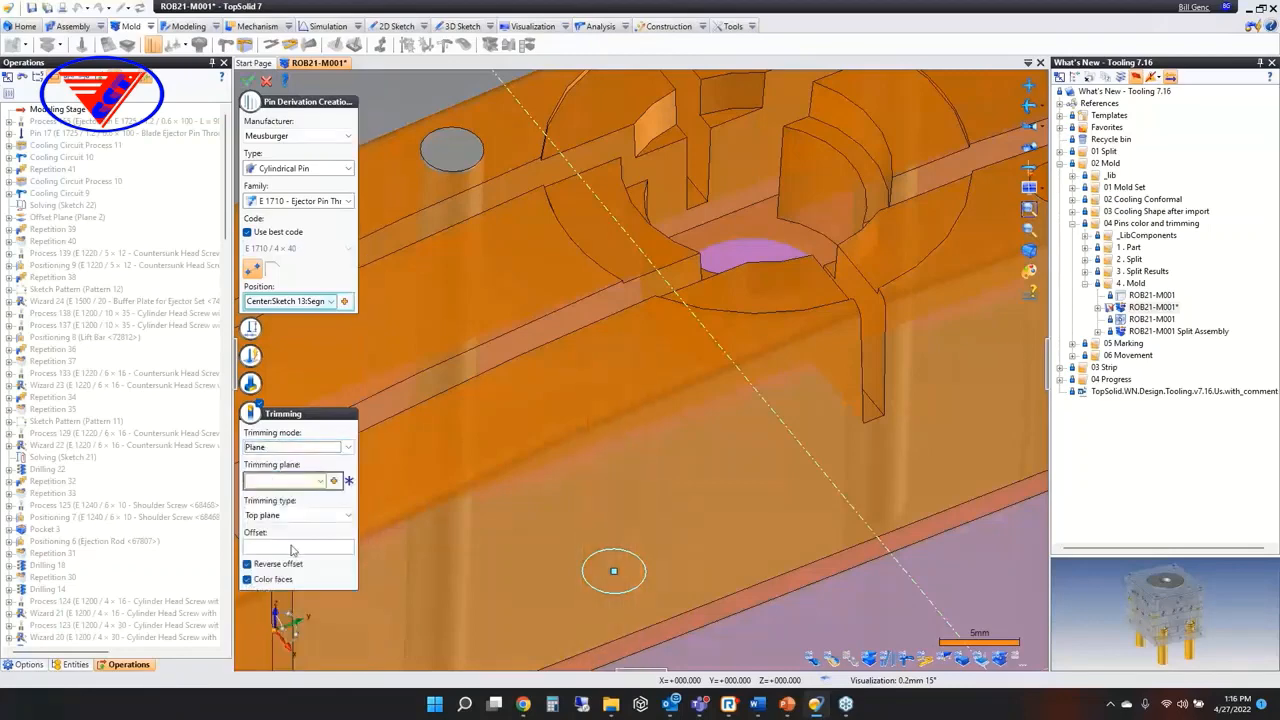
{"action": "left_click", "coordinate": [320, 481]}
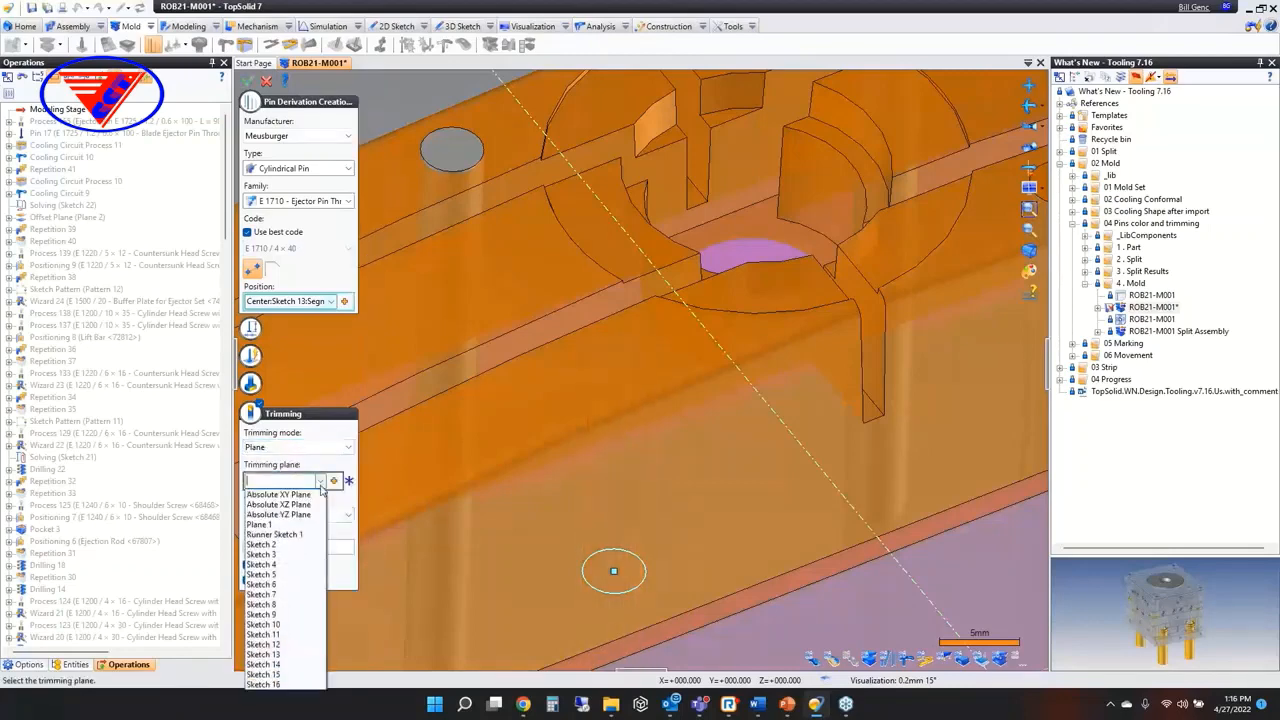
{"action": "left_click", "coordinate": [320, 484]}
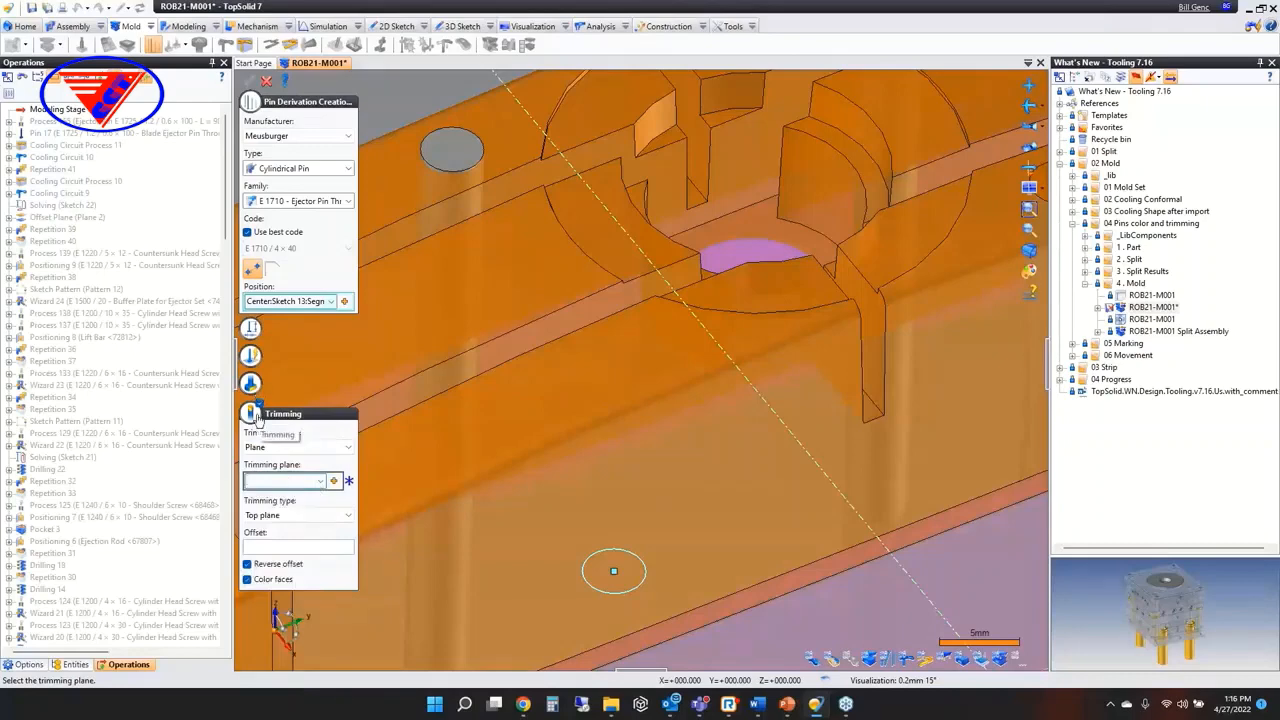
{"action": "left_click", "coordinate": [466, 178]}
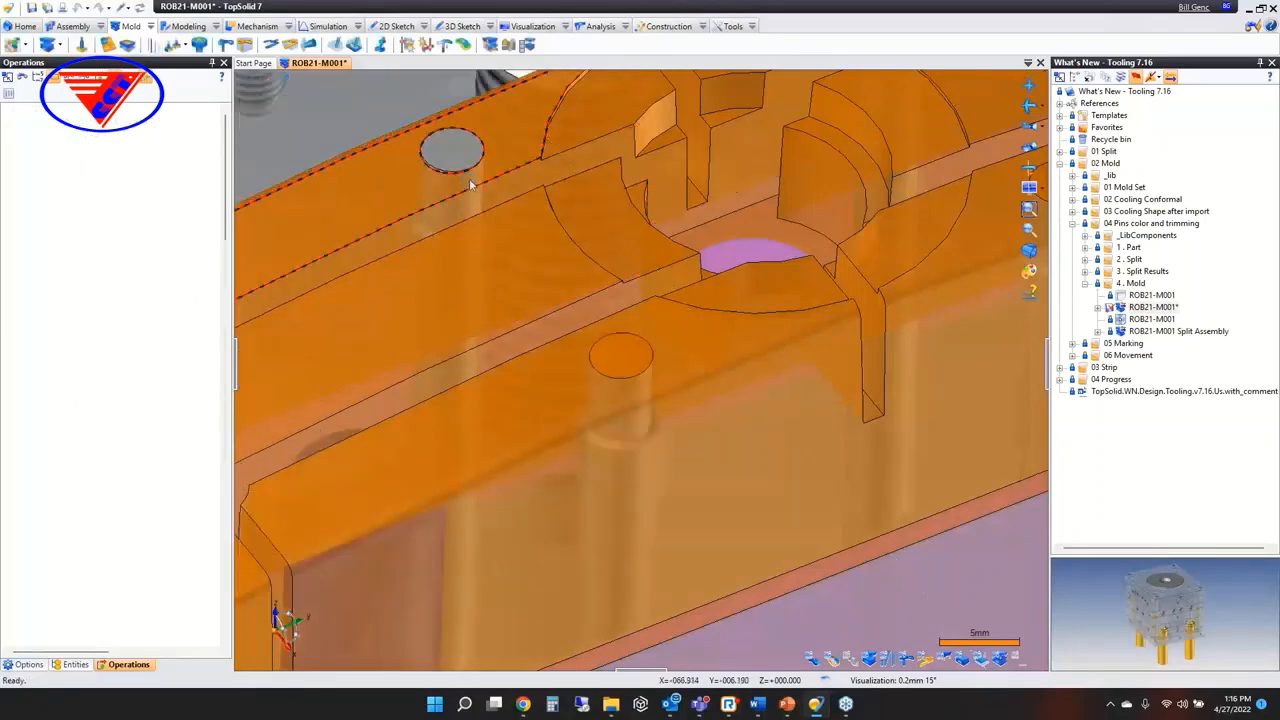
- Check the trimming settings of the grey-topped ejector pin, cancel the edit, and compare the trimmed pin faces up close
{"action": "right_click", "coordinate": [447, 142]}
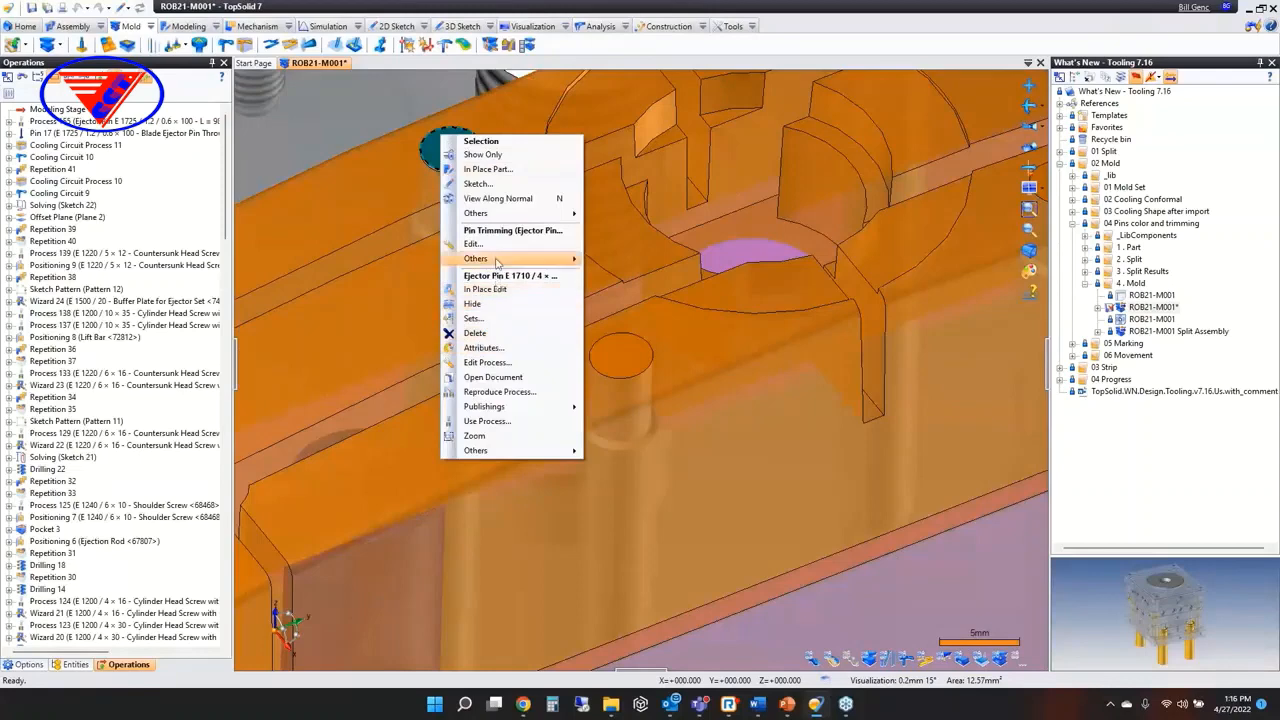
{"action": "left_click", "coordinate": [501, 243]}
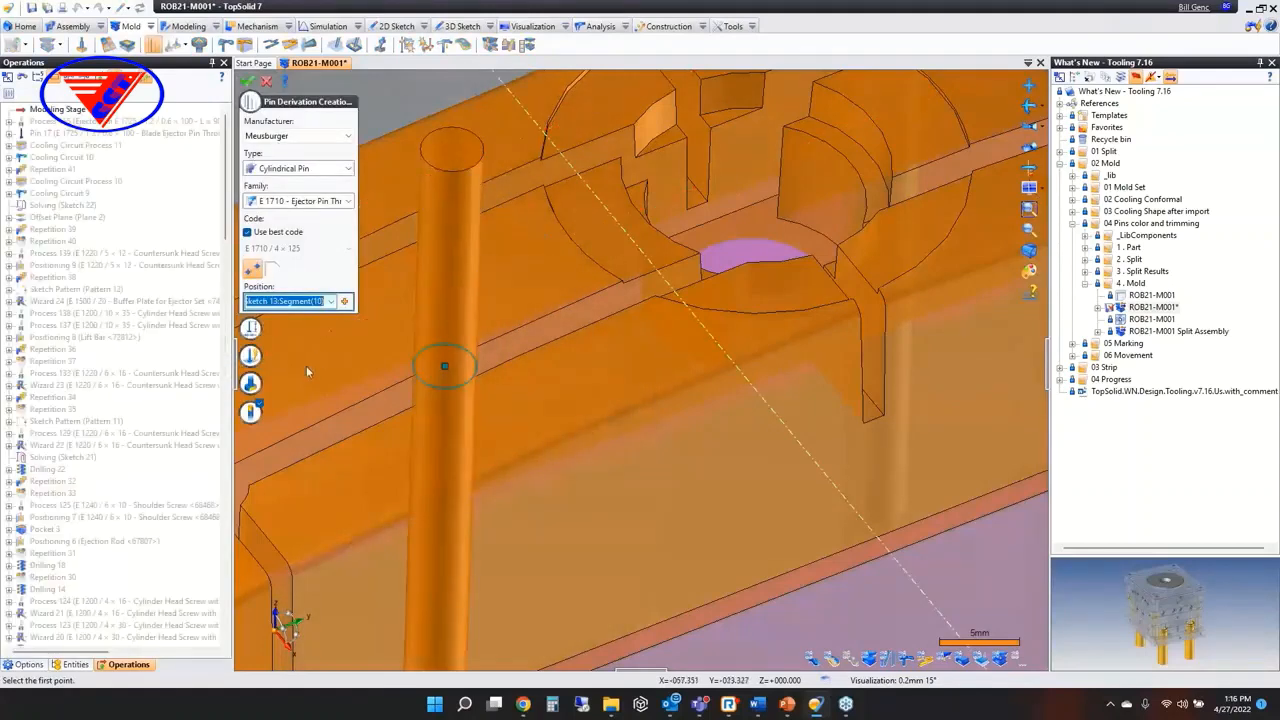
{"action": "left_click", "coordinate": [251, 410]}
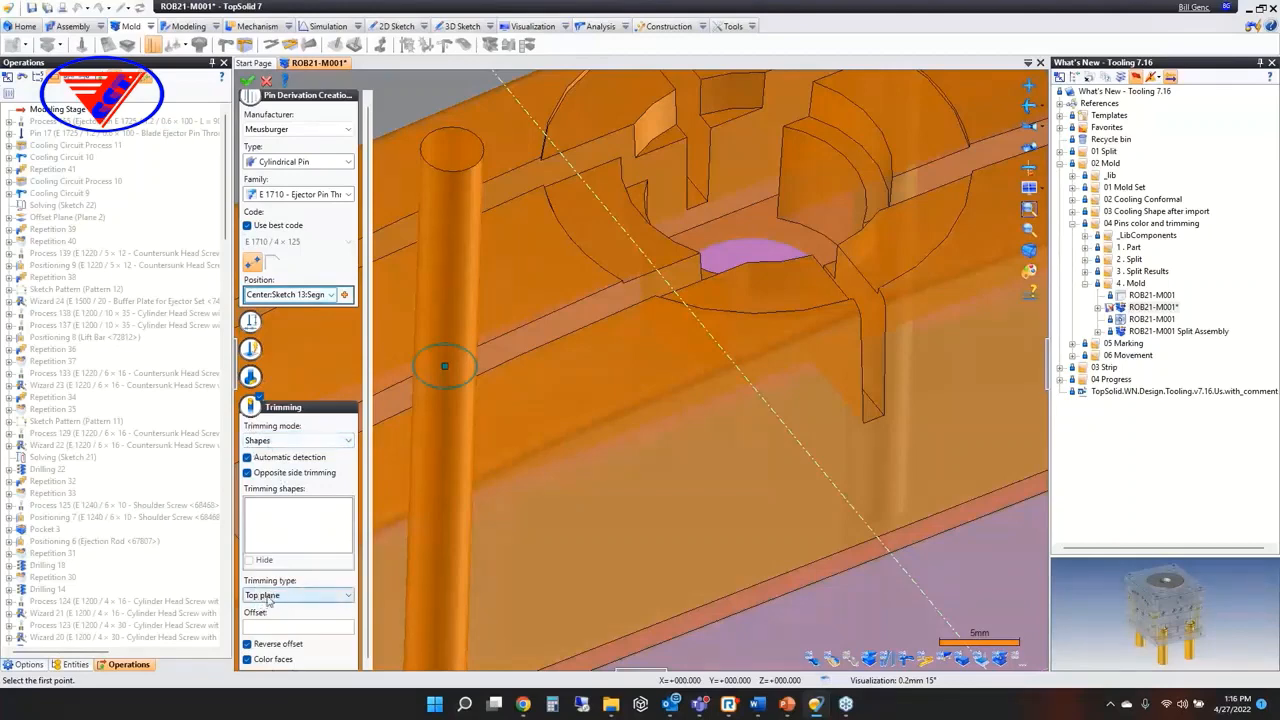
{"action": "left_click", "coordinate": [266, 80]}
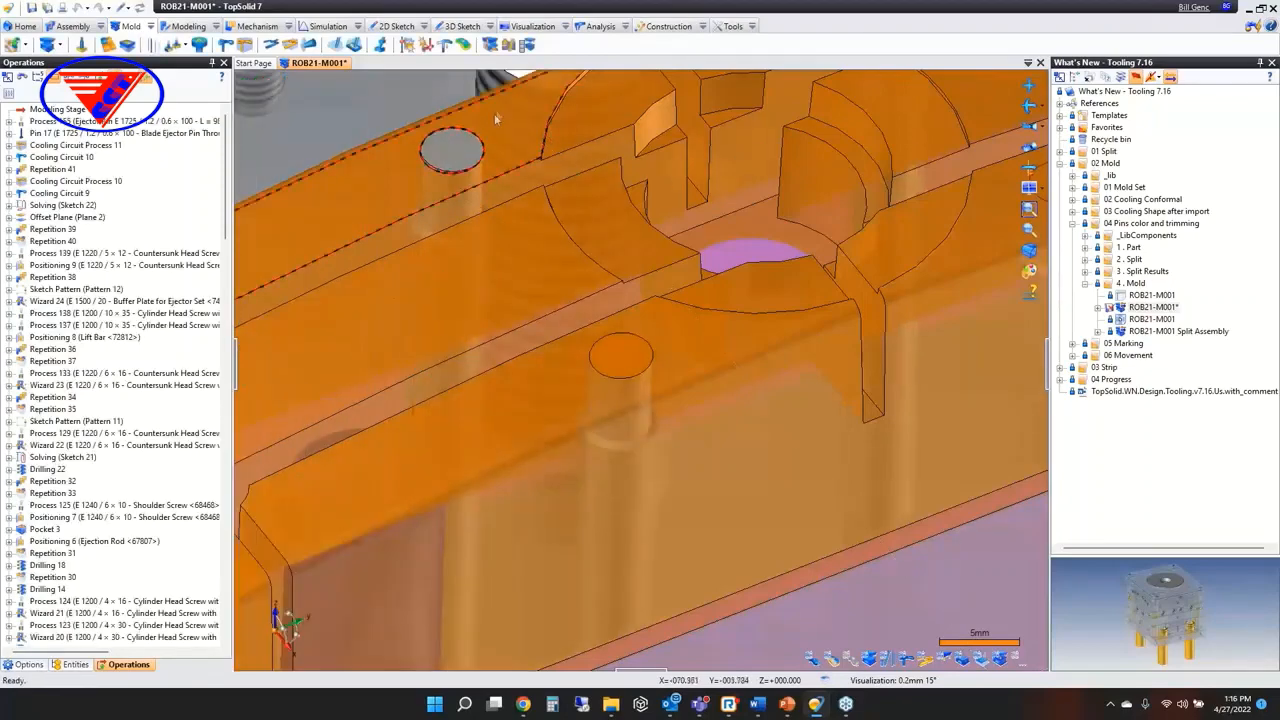
{"action": "scroll", "coordinate": [512, 148], "scroll_direction": "up", "scroll_amount": 5}
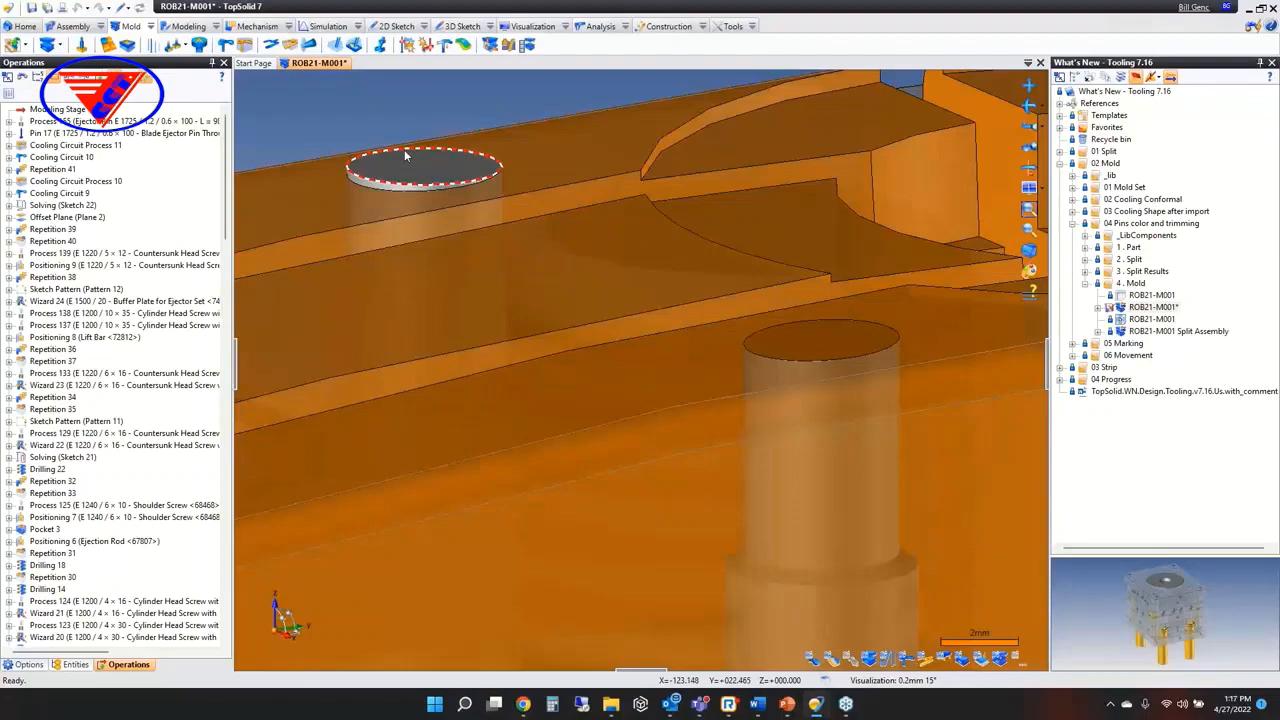
{"action": "scroll", "coordinate": [608, 300], "scroll_direction": "down", "scroll_amount": 5}
{"action": "middle_click_drag", "start_coordinate": [600, 318], "coordinate": [578, 364]}
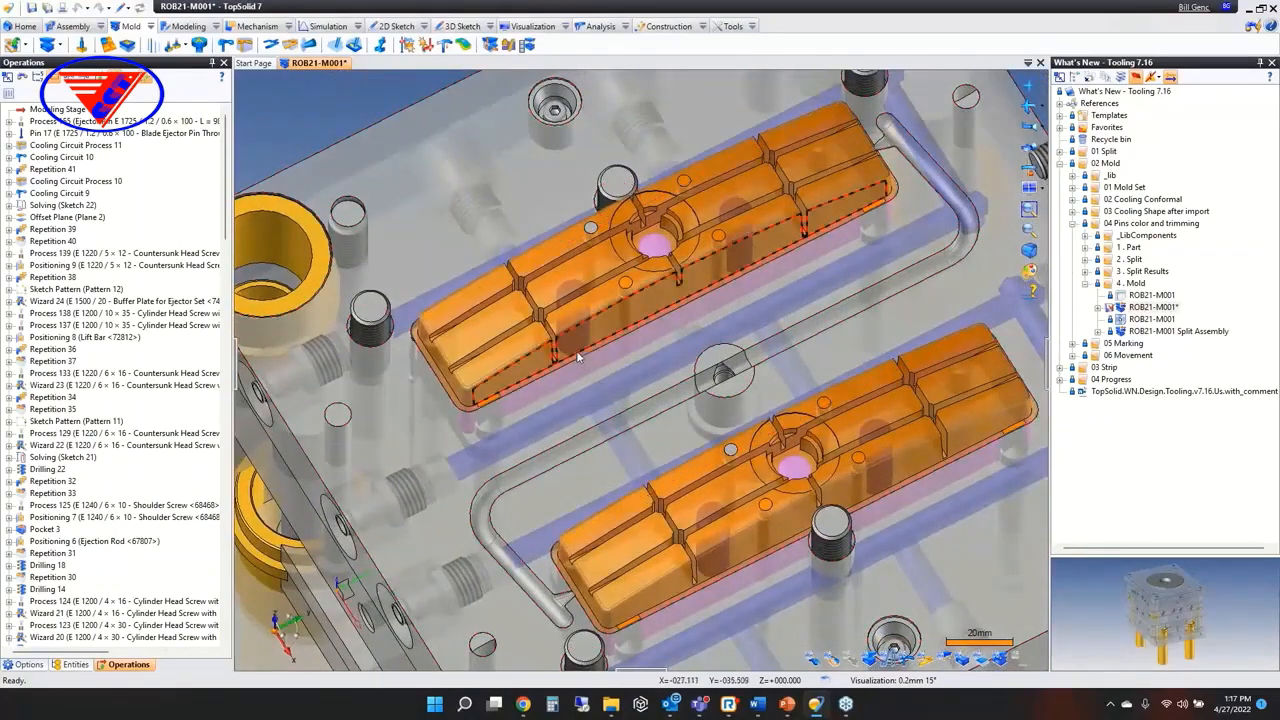
{"action": "scroll", "coordinate": [578, 364], "scroll_direction": "up", "scroll_amount": 5}
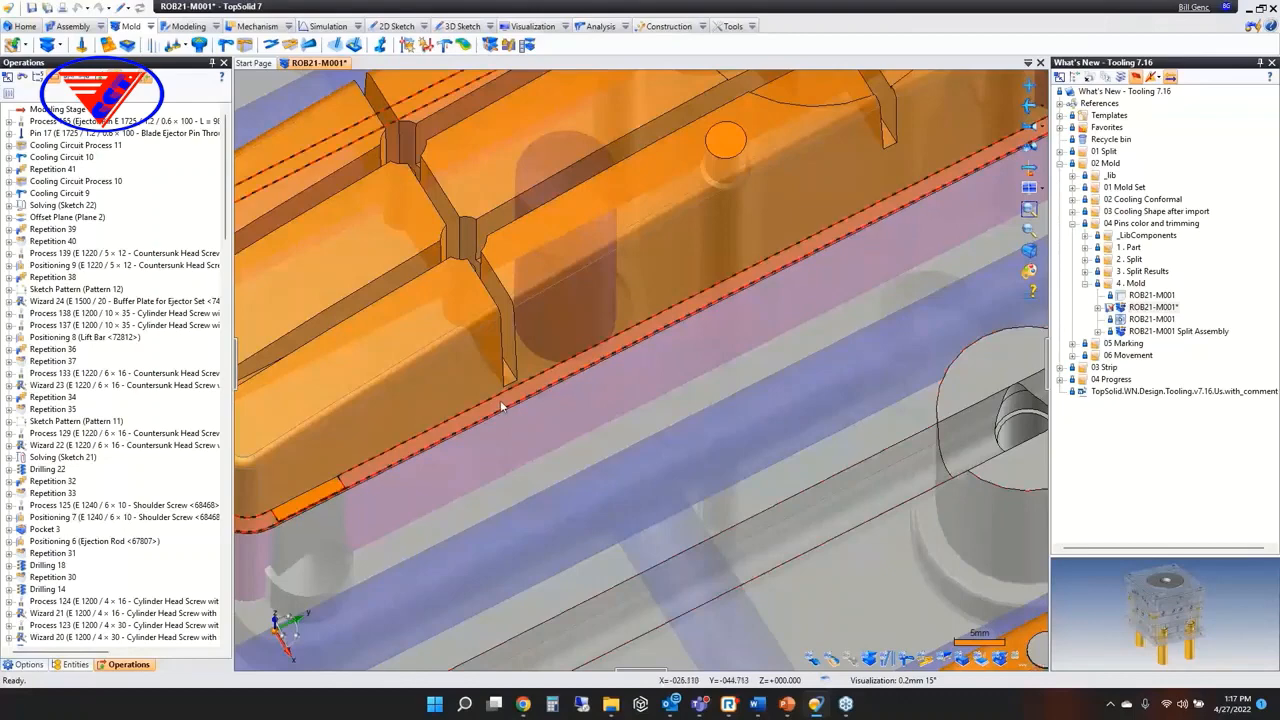
{"action": "mouse_move", "coordinate": [789, 708]}
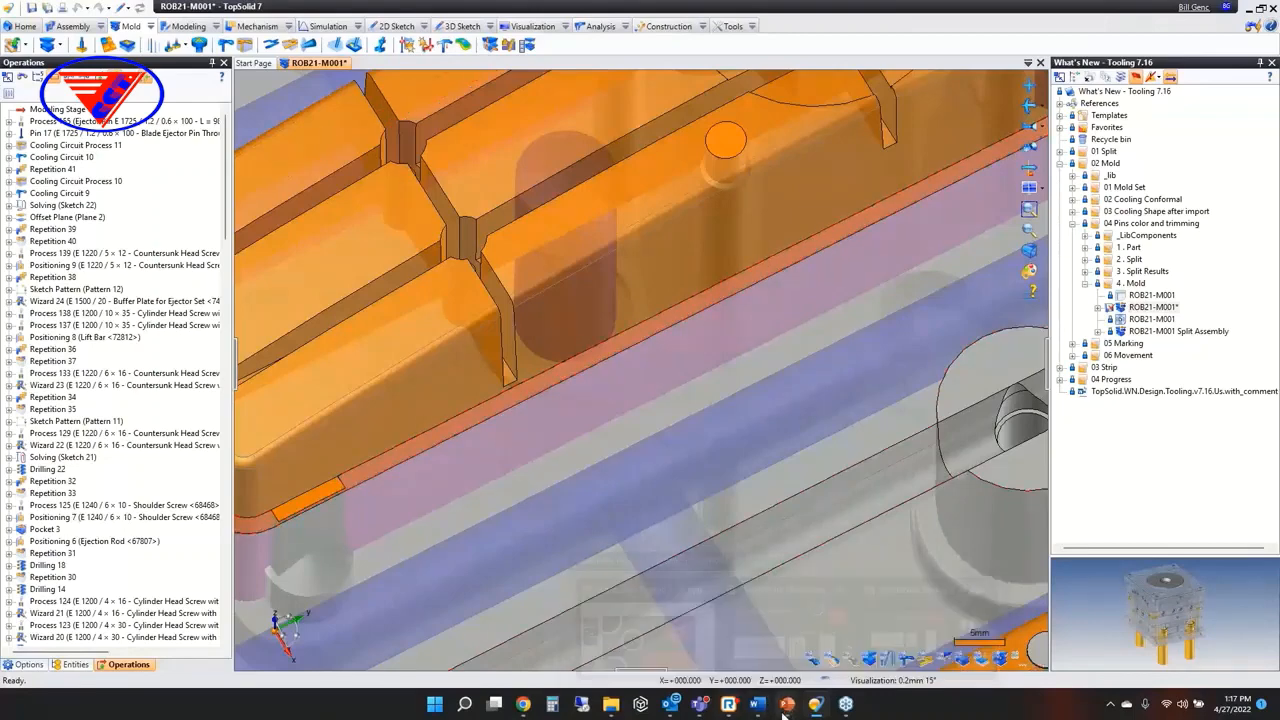